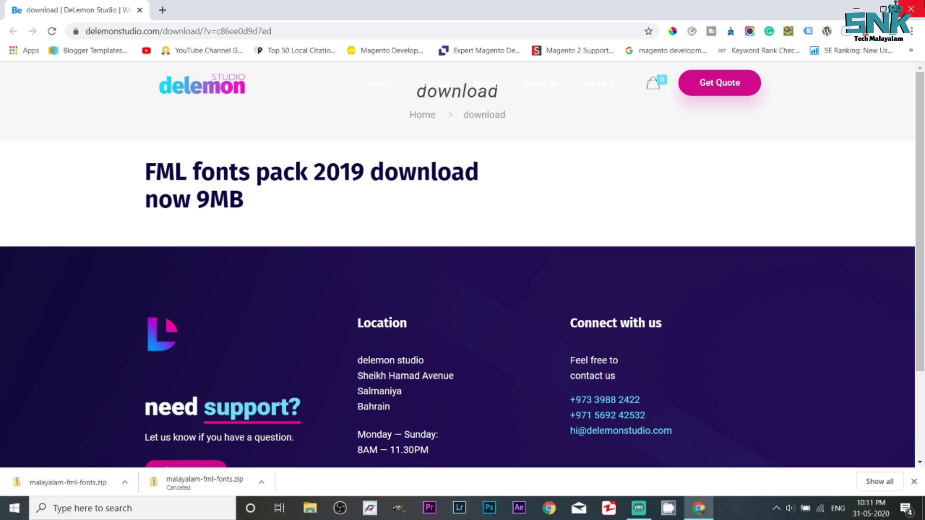
# Close the Chrome window showing the FML fonts download page
pyautogui.click(910, 9)
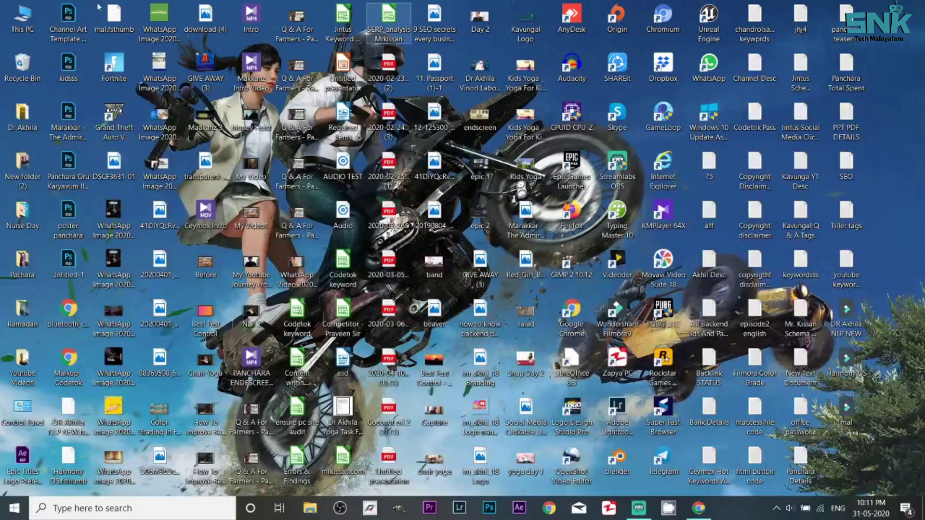
# Extract malayalam-fml-fonts.zip from Downloads into its default malayalam-fml-fonts folder
pyautogui.doubleClick(20, 19)
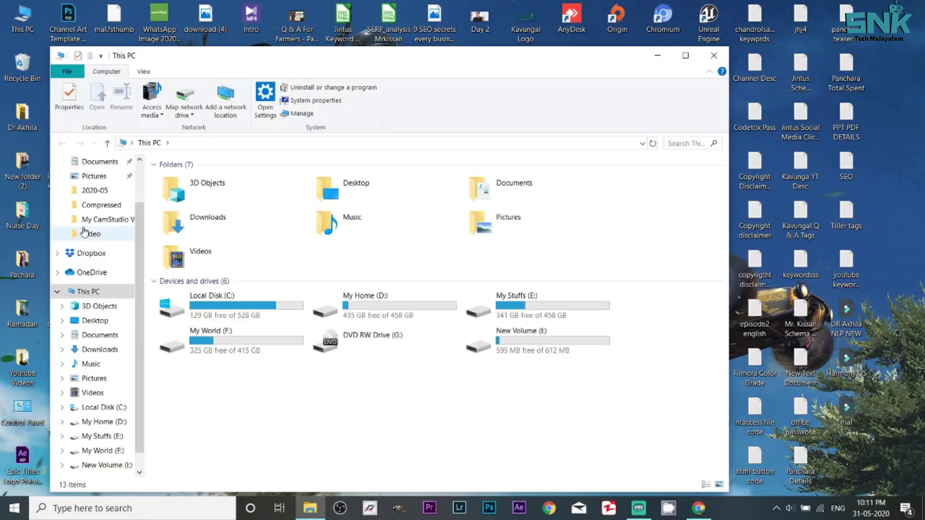
pyautogui.click(101, 350)
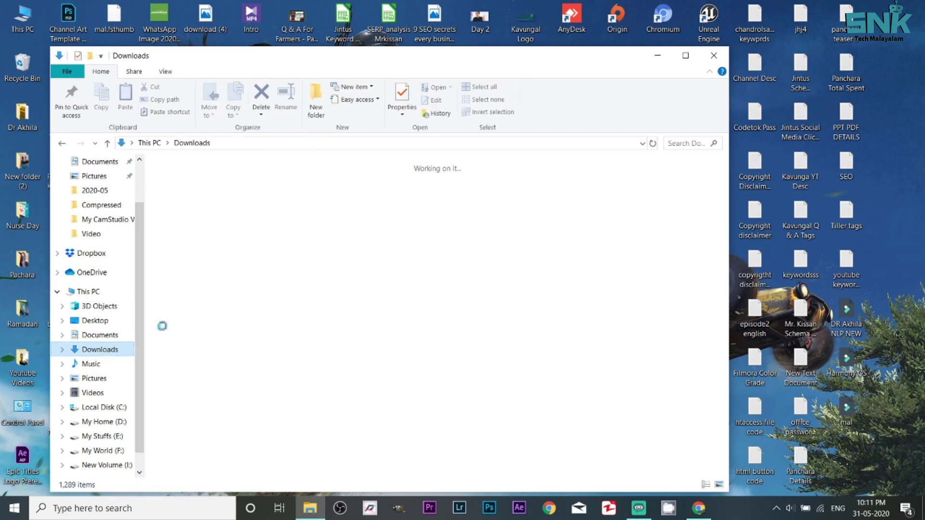
pyautogui.rightClick(213, 225)
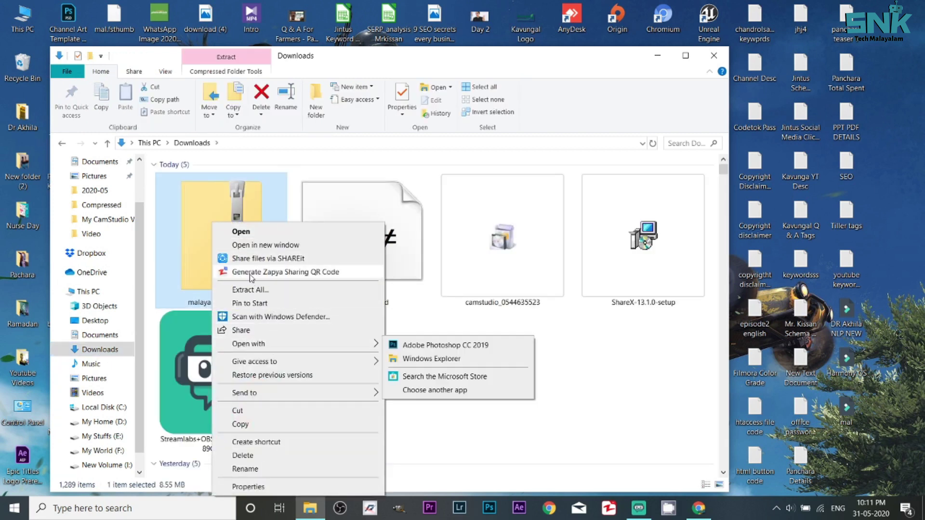
pyautogui.click(247, 290)
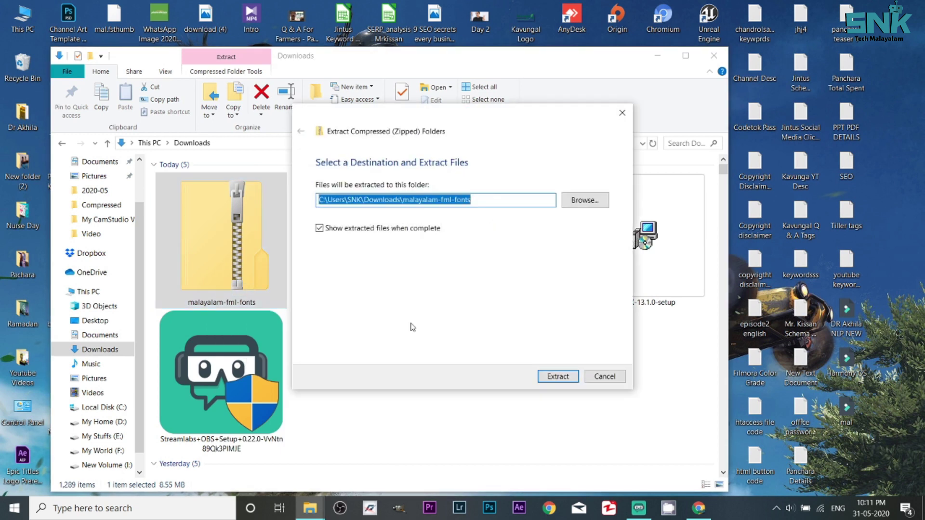
pyautogui.click(549, 375)
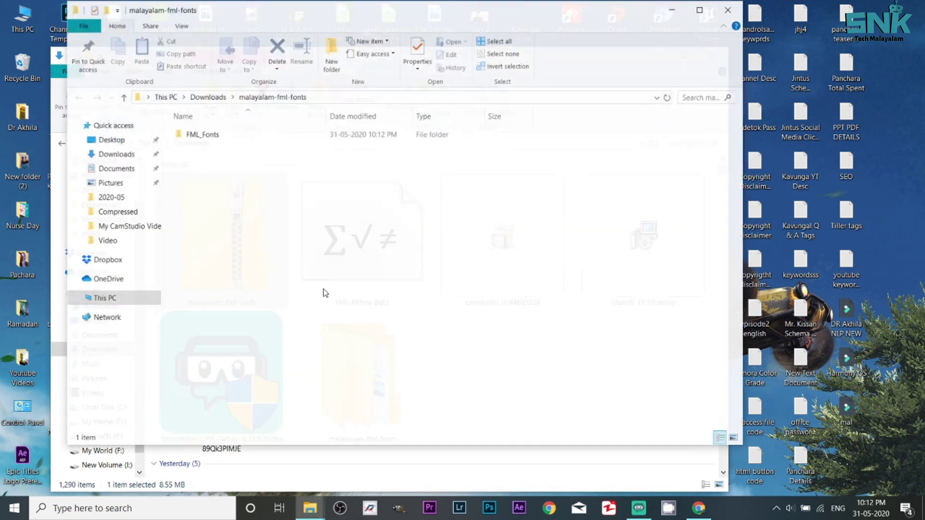
# Open the FML_Fonts folder and scroll through its font files
pyautogui.doubleClick(229, 135)
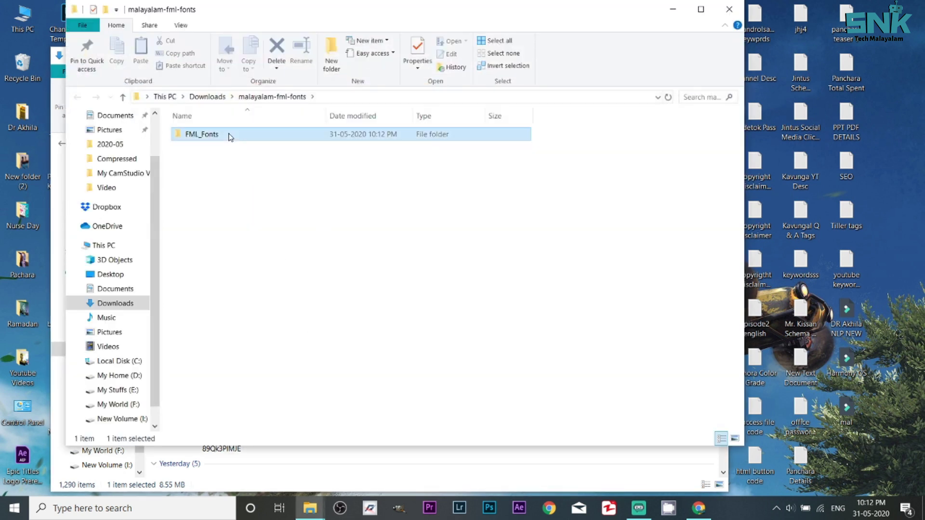
pyautogui.scroll(-4, 283, 273)
pyautogui.scroll(4, 283, 273)
pyautogui.scroll(-5, 283, 273)
pyautogui.scroll(-4, 283, 273)
pyautogui.scroll(-5, 283, 273)
pyautogui.scroll(-4, 283, 272)
pyautogui.scroll(14, 282, 271)
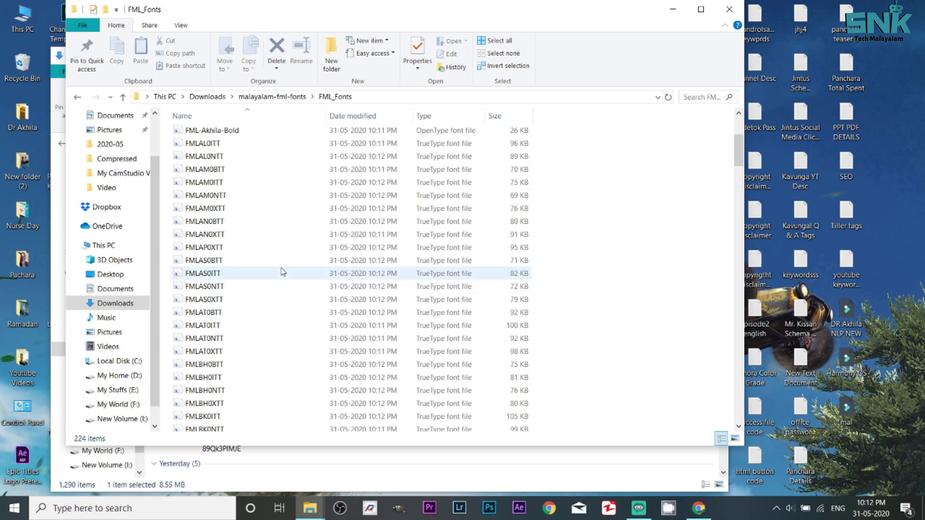
pyautogui.scroll(4, 294, 268)
# Install all 224 FML font files, replacing the existing FML-Akhila-Bold font
pyautogui.click(304, 267)
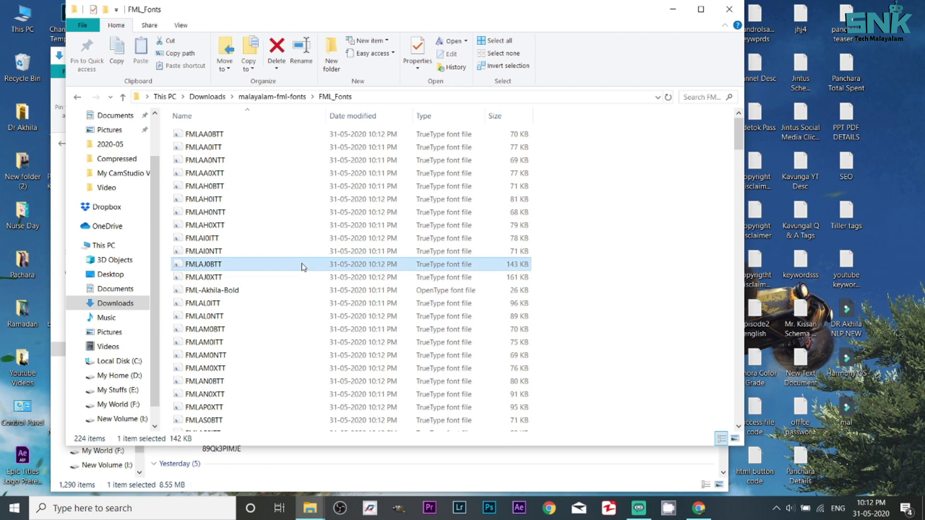
pyautogui.hotkey('ctrl', 'a')
pyautogui.rightClick(302, 264)
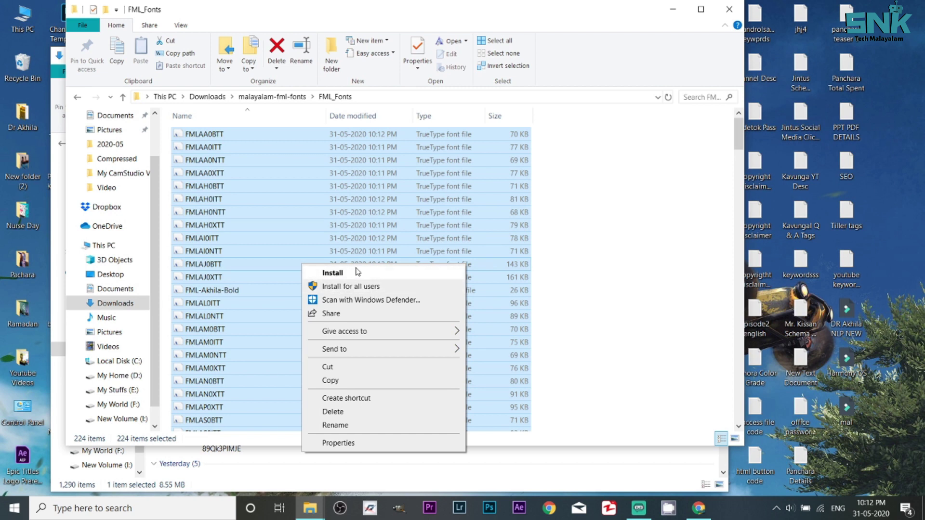
pyautogui.click(345, 274)
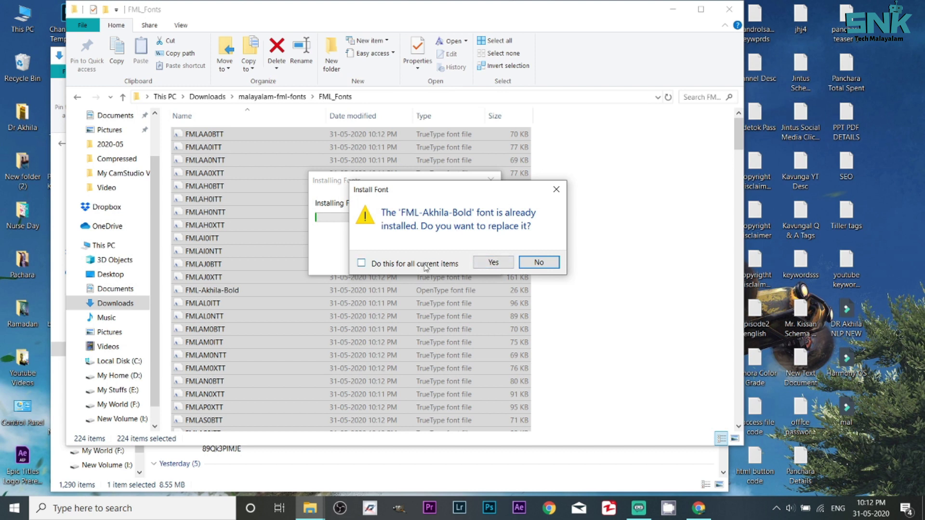
pyautogui.click(485, 266)
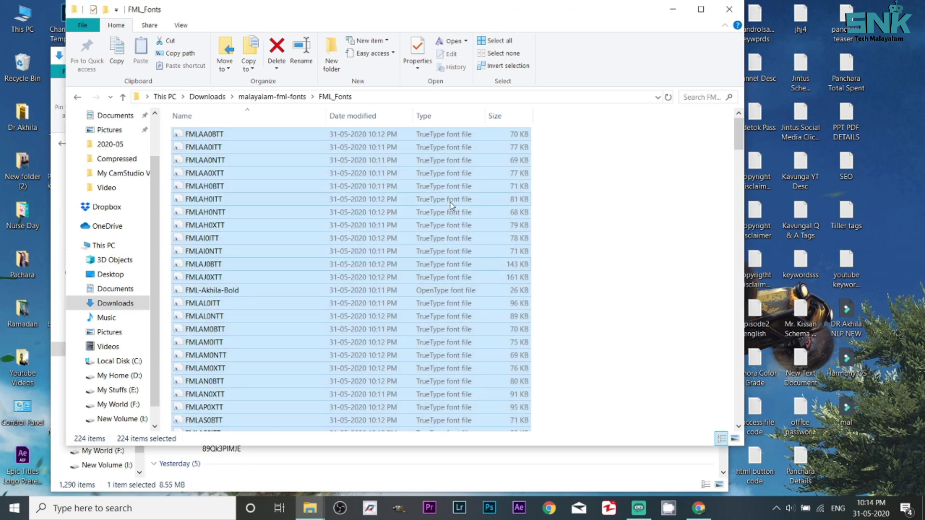
pyautogui.click(689, 264)
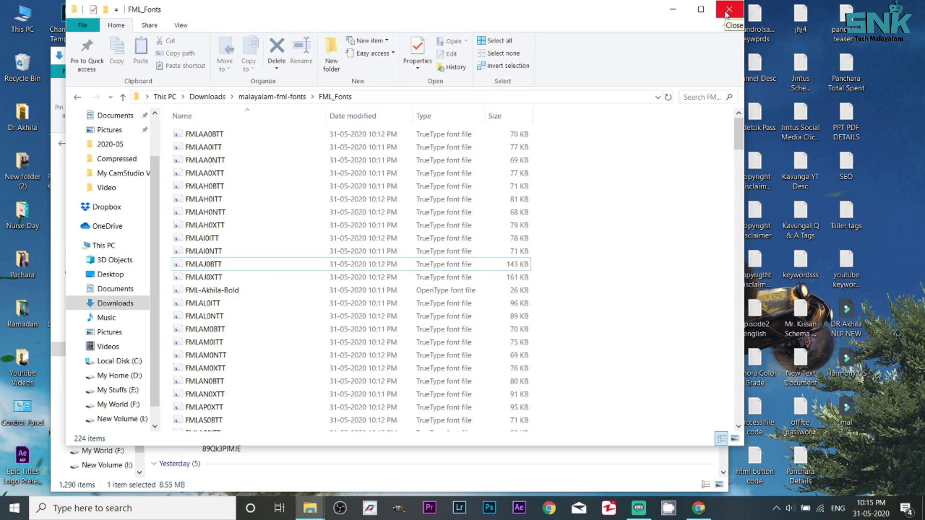
# Close the FML_Fonts window, minimize Downloads, and start a new Filmora9 project
pyautogui.click(728, 14)
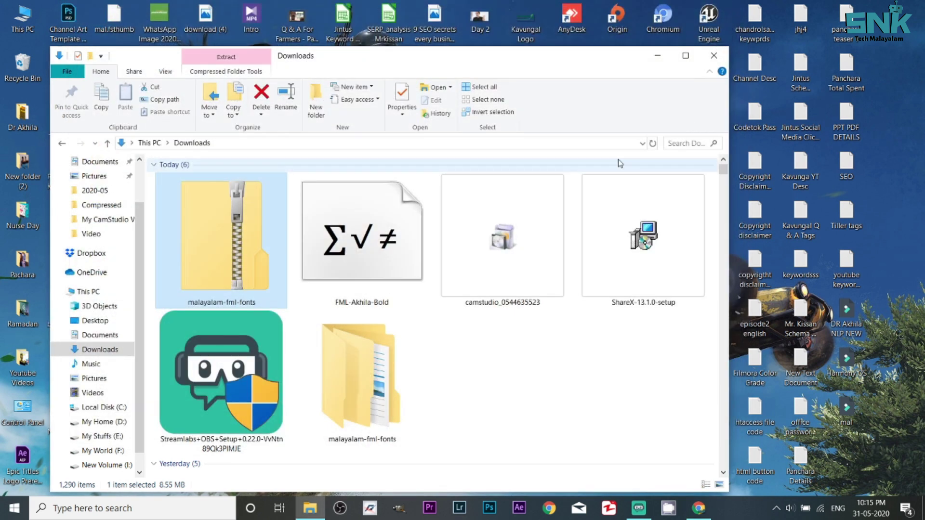
pyautogui.click(661, 55)
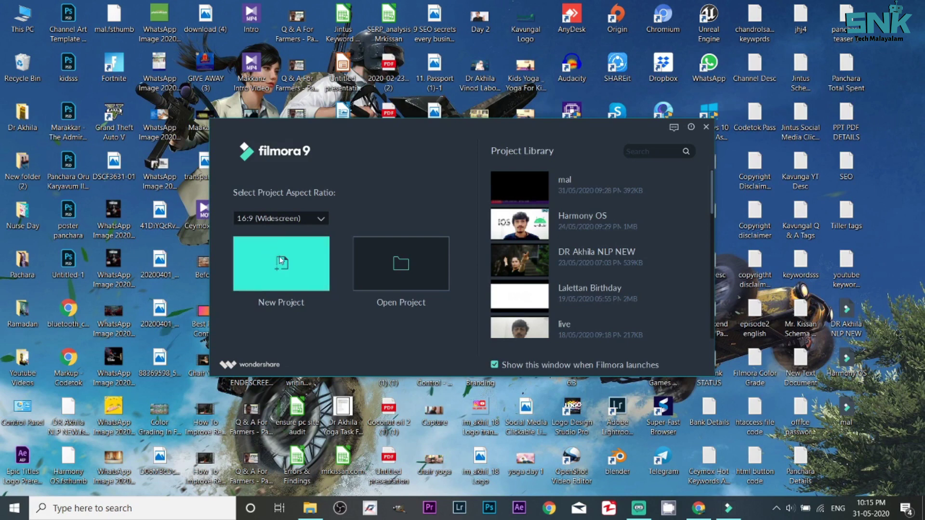
pyautogui.click(283, 262)
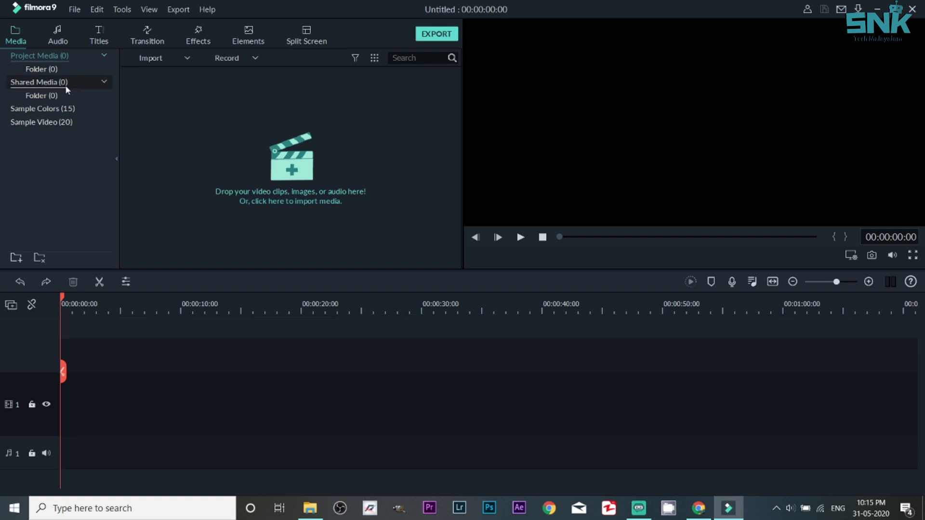
# Place the Gradient 1 sample color on video track 1, stretched to 00:01:09:17
pyautogui.click(55, 110)
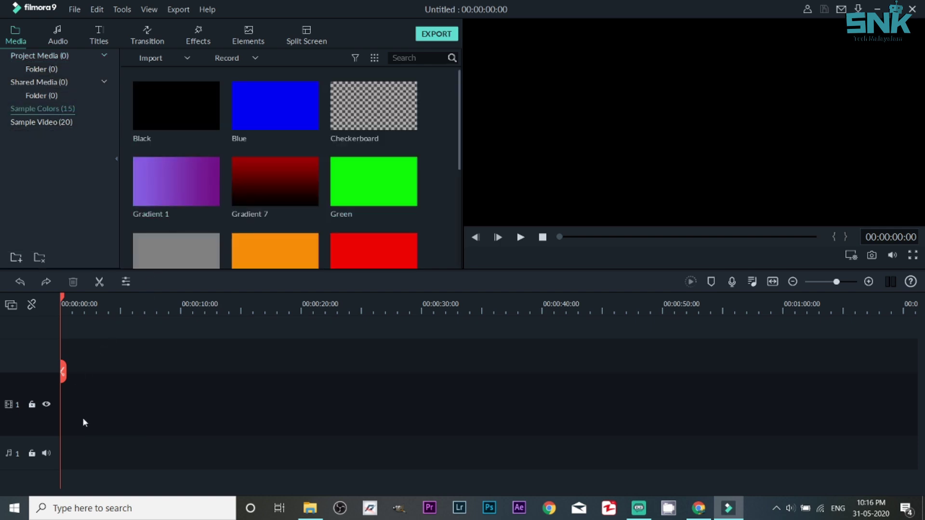
pyautogui.moveTo(197, 169); pyautogui.dragTo(78, 434)
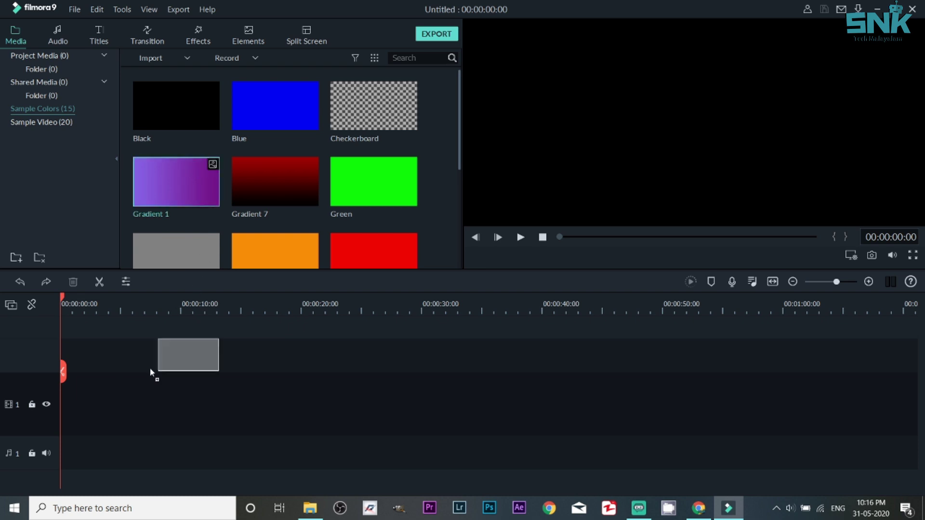
pyautogui.moveTo(77, 430); pyautogui.dragTo(73, 435)
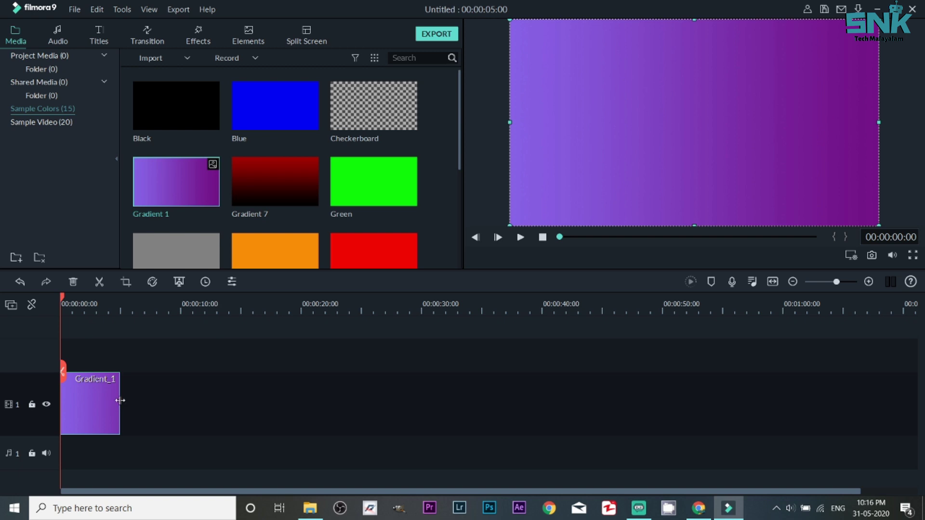
pyautogui.moveTo(120, 400); pyautogui.dragTo(689, 405)
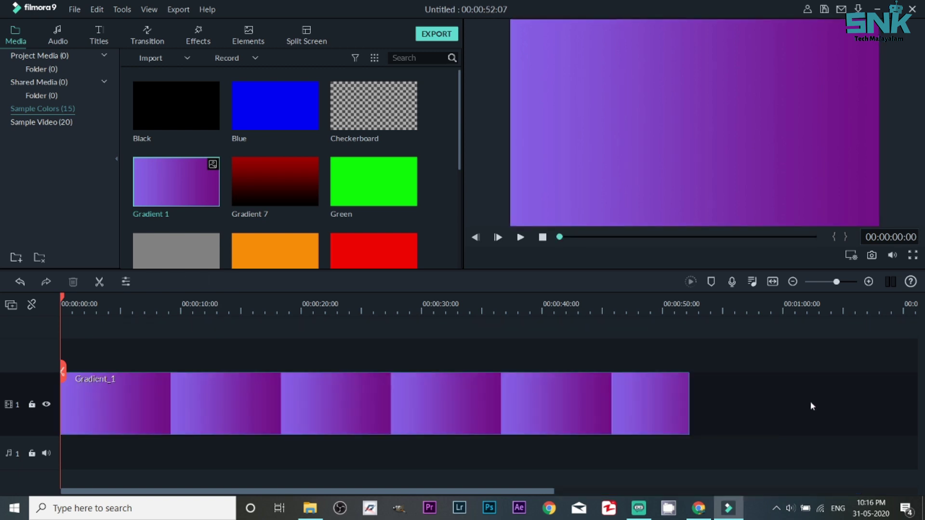
pyautogui.moveTo(690, 399); pyautogui.dragTo(906, 423)
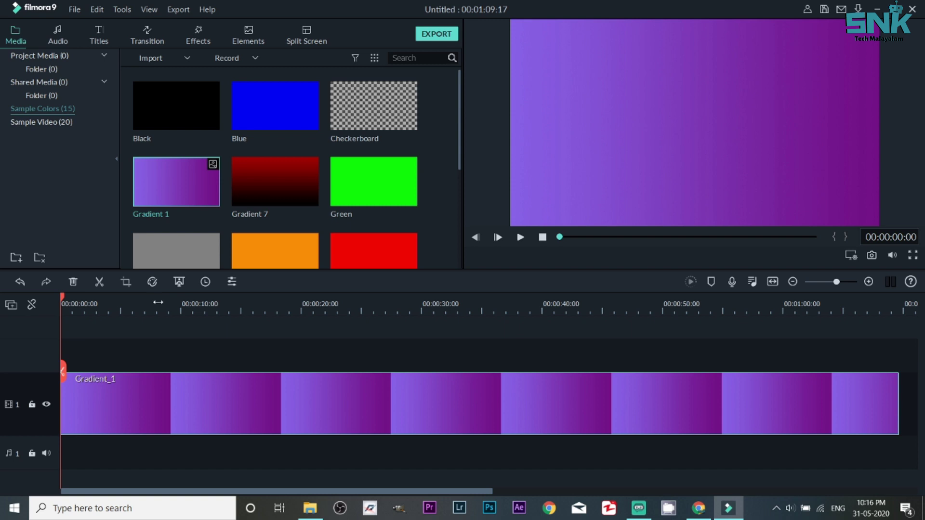
# Import the PNG logo SNK (2) (1) (1) into Project Media
pyautogui.click(40, 56)
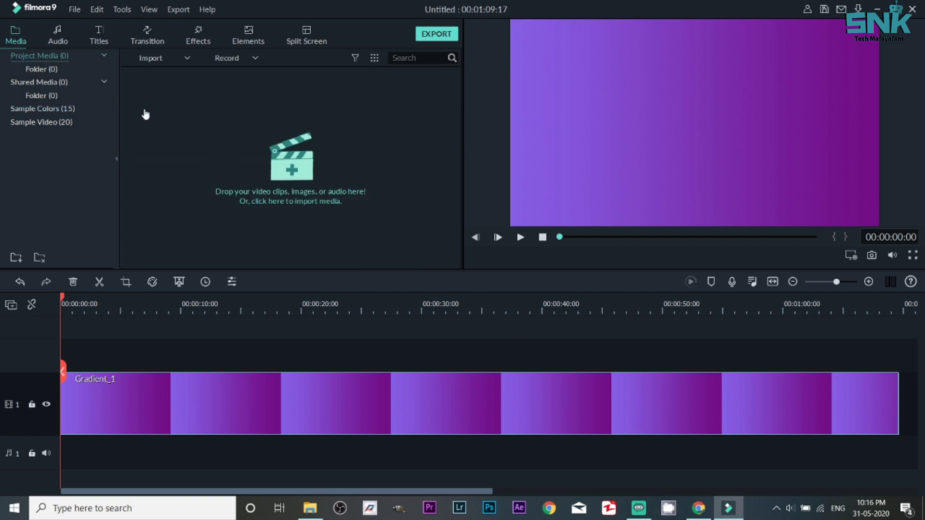
pyautogui.doubleClick(144, 109)
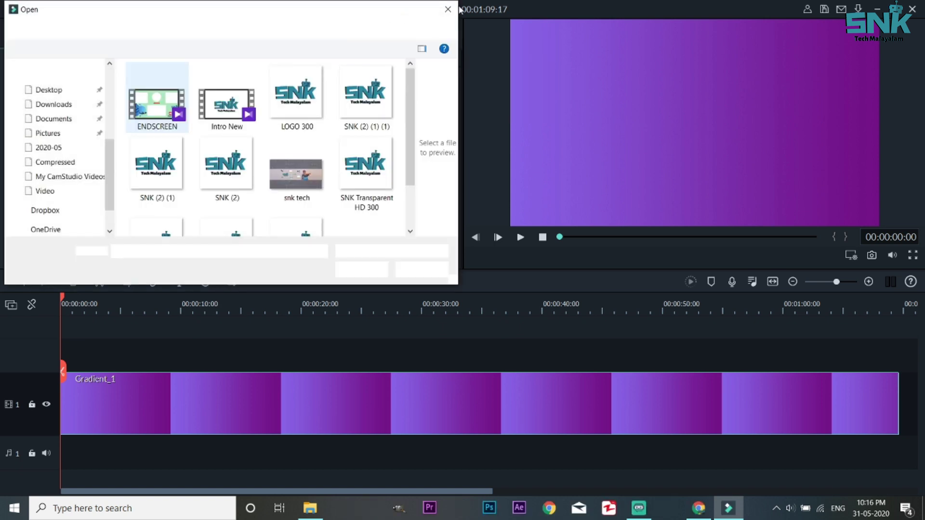
pyautogui.click(447, 9)
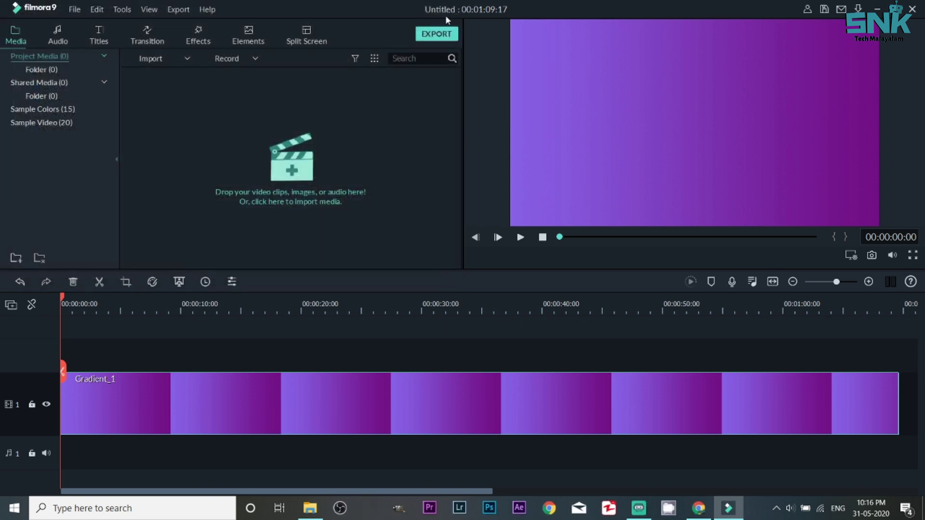
pyautogui.doubleClick(160, 119)
pyautogui.rightClick(160, 117)
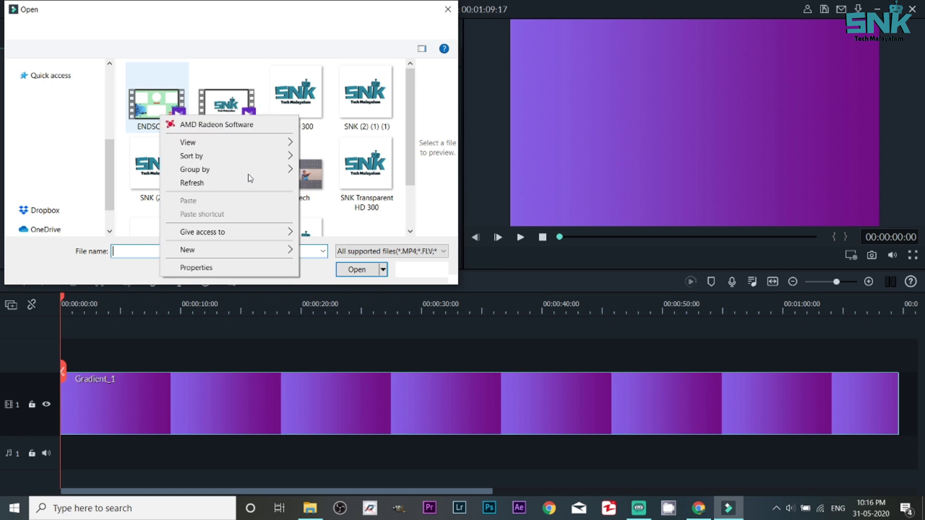
pyautogui.click(358, 83)
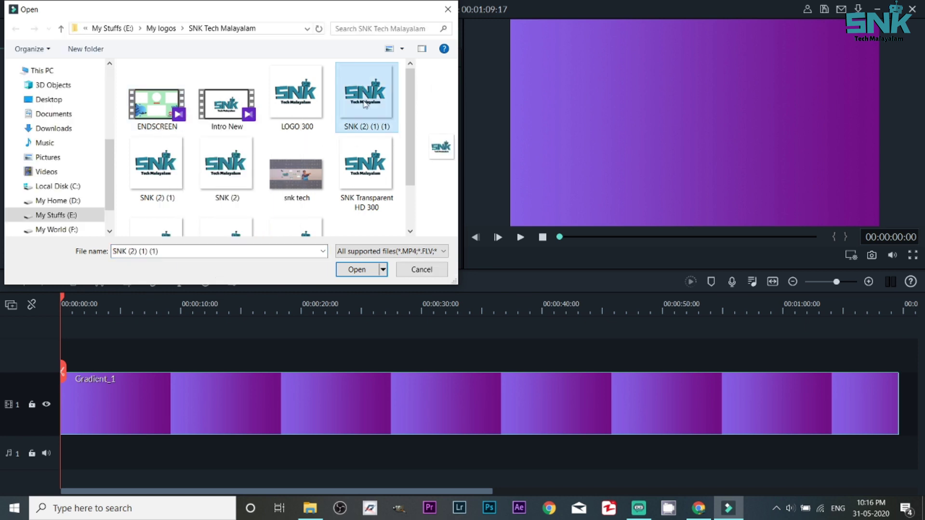
pyautogui.click(322, 95)
pyautogui.click(355, 109)
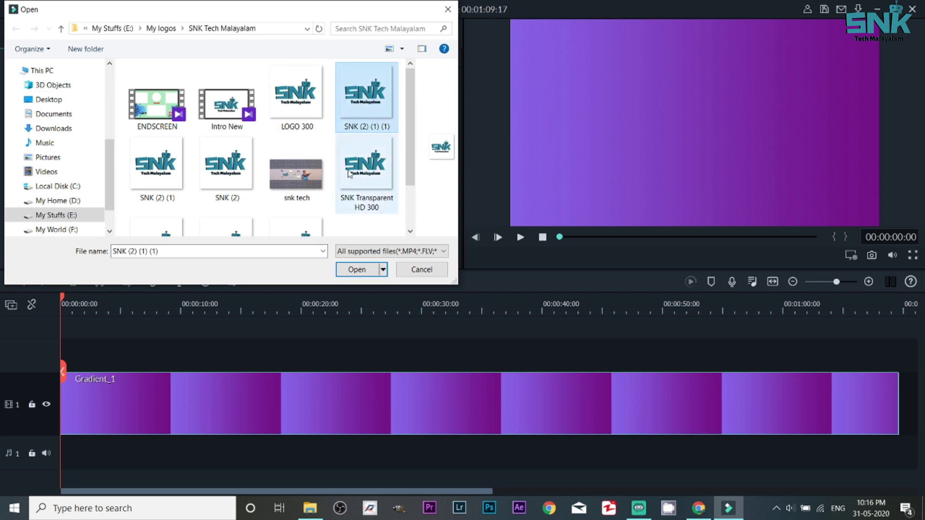
pyautogui.doubleClick(358, 109)
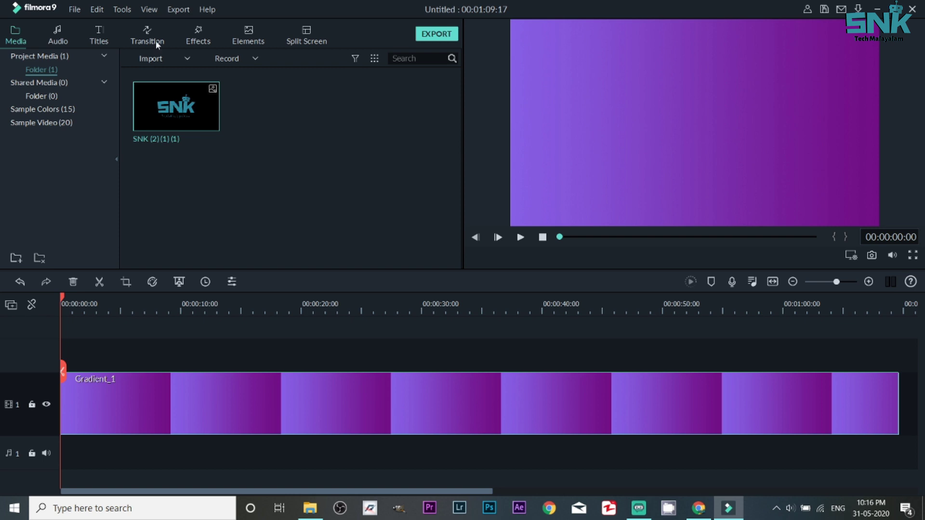
# Preview Subtitle 1 and Subtitle 3, then drop Subtitle 3 on a new track above Gradient_1
pyautogui.click(102, 43)
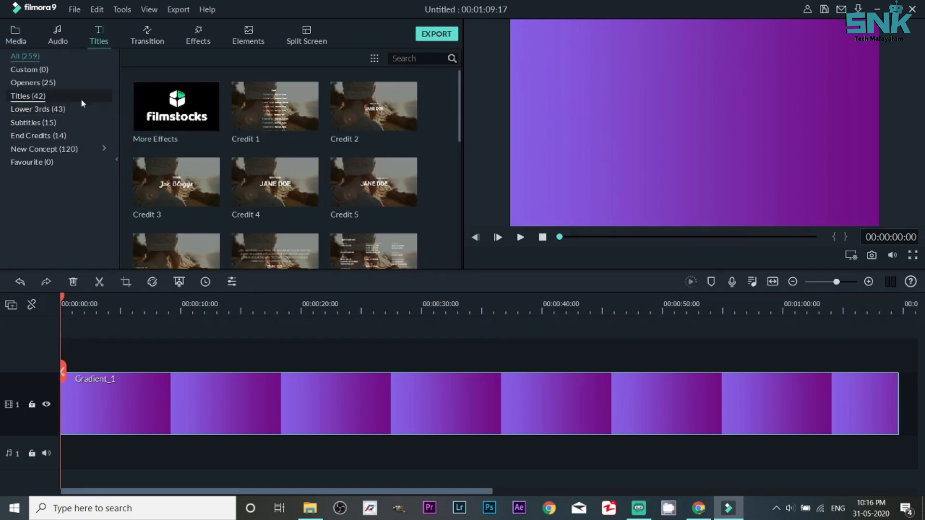
pyautogui.click(54, 123)
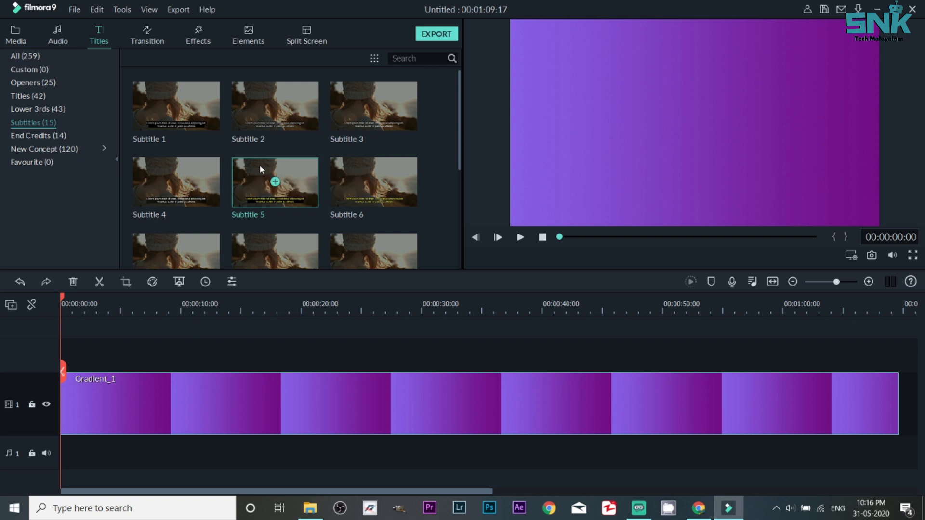
pyautogui.click(362, 121)
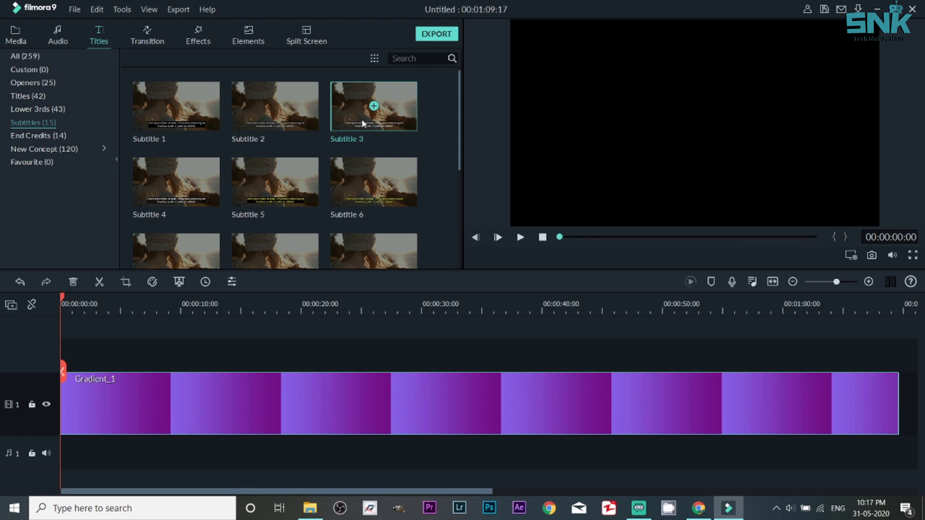
pyautogui.click(193, 121)
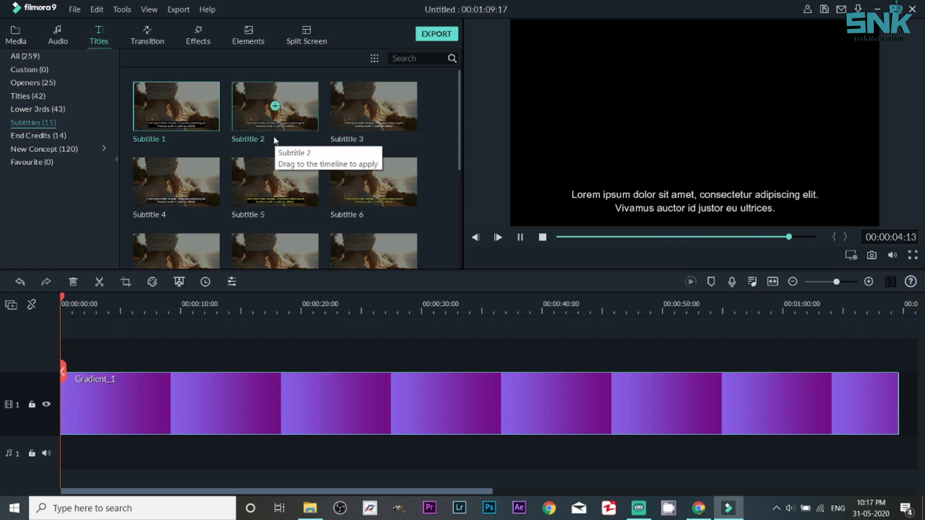
pyautogui.click(343, 114)
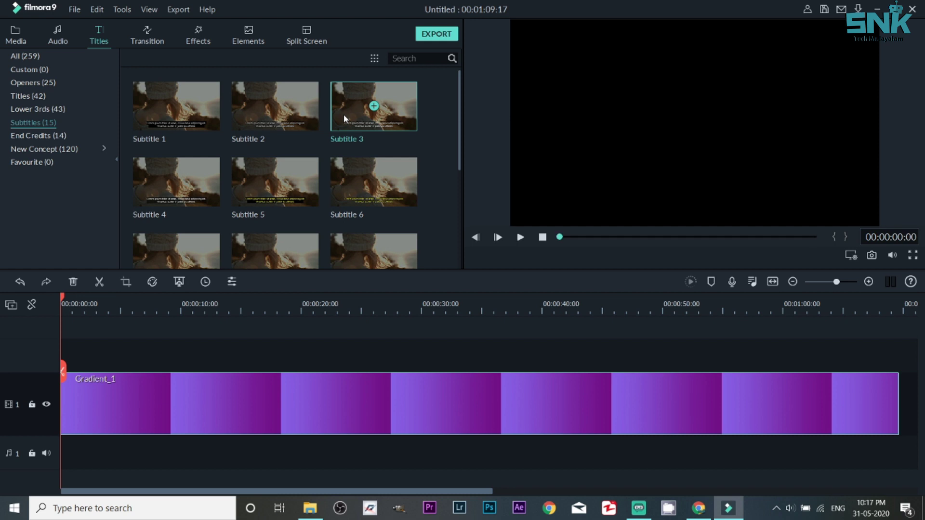
pyautogui.click(355, 114)
pyautogui.moveTo(356, 113)
pyautogui.mouseDown()
pyautogui.moveTo(55, 354)
pyautogui.moveTo(83, 369)
pyautogui.mouseUp()
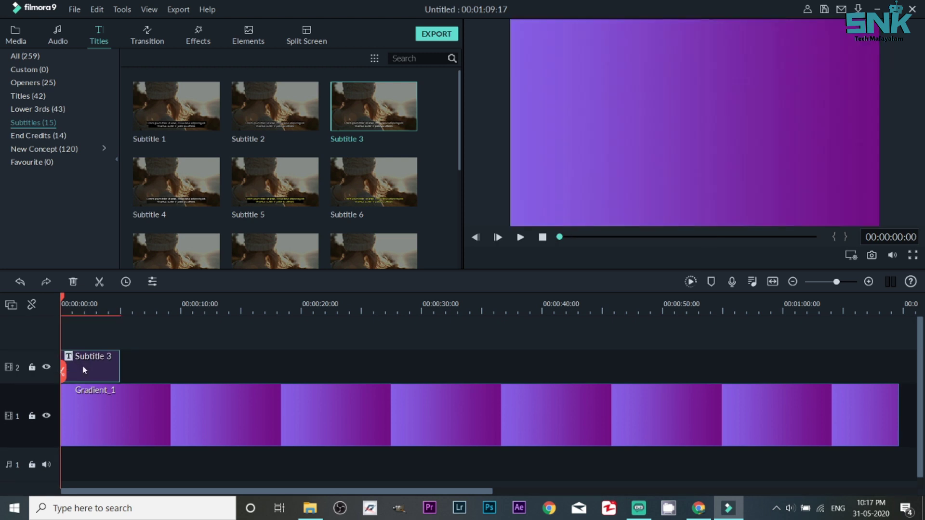
# Delete the Vivamus auctor line from the Subtitle 3 title, keeping only the Lorem ipsum line
pyautogui.doubleClick(84, 369)
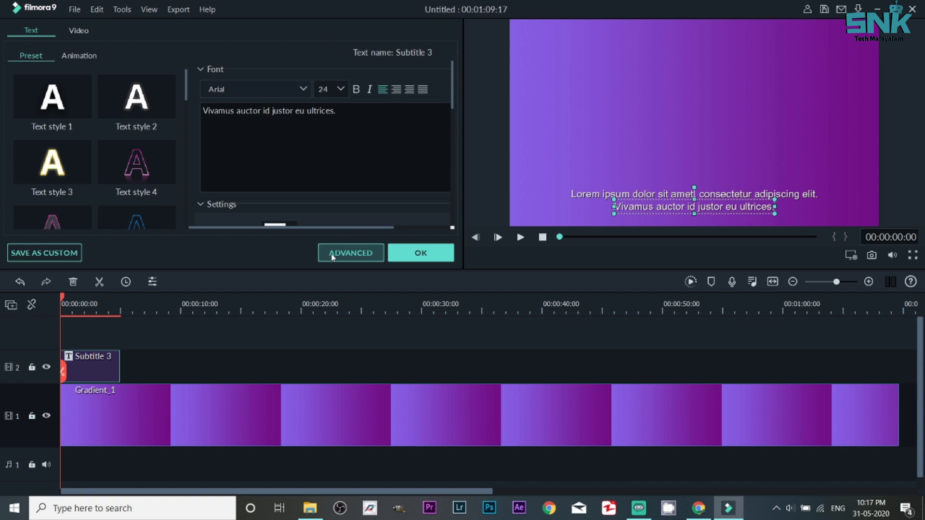
pyautogui.click(618, 195)
pyautogui.click(637, 209)
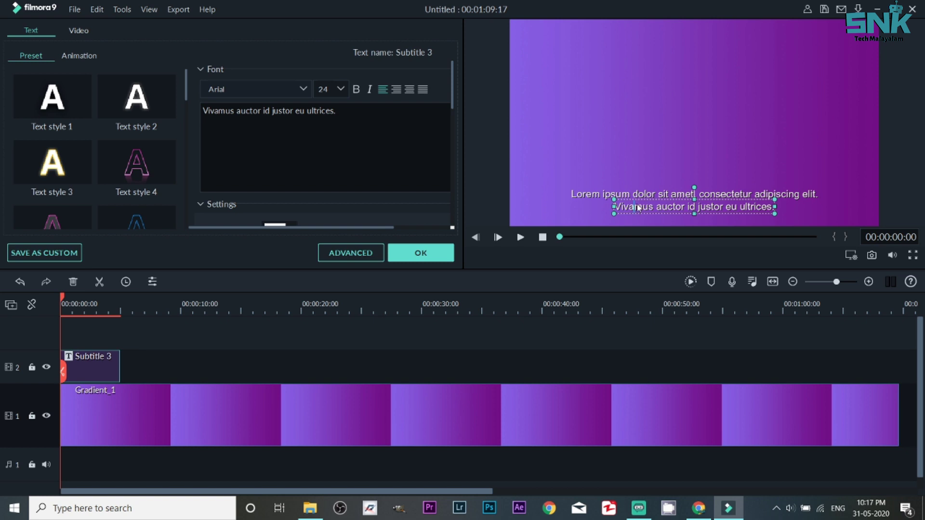
pyautogui.doubleClick(638, 208)
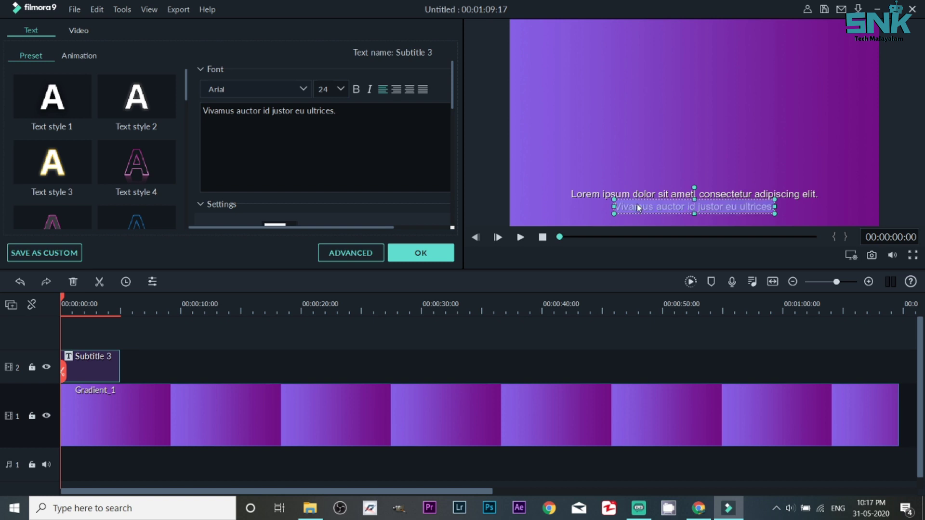
pyautogui.press('BackSpace')
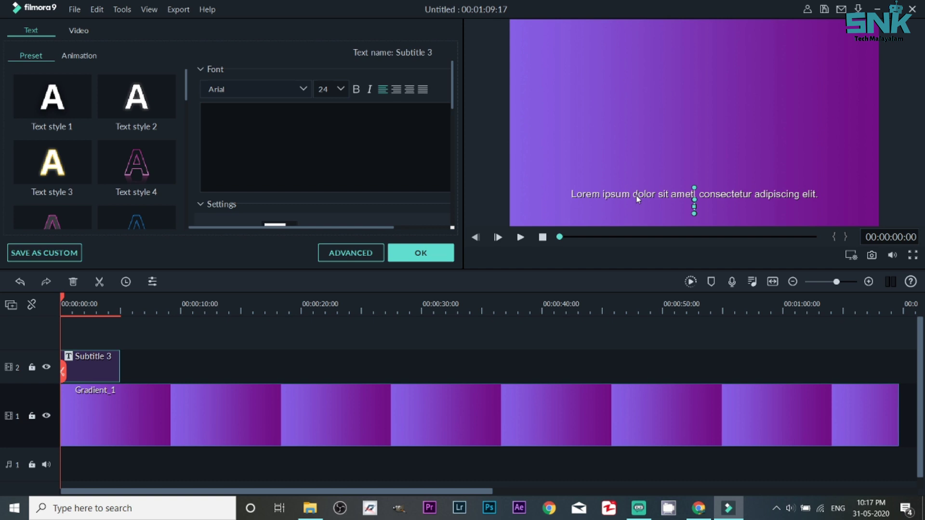
pyautogui.click(637, 200)
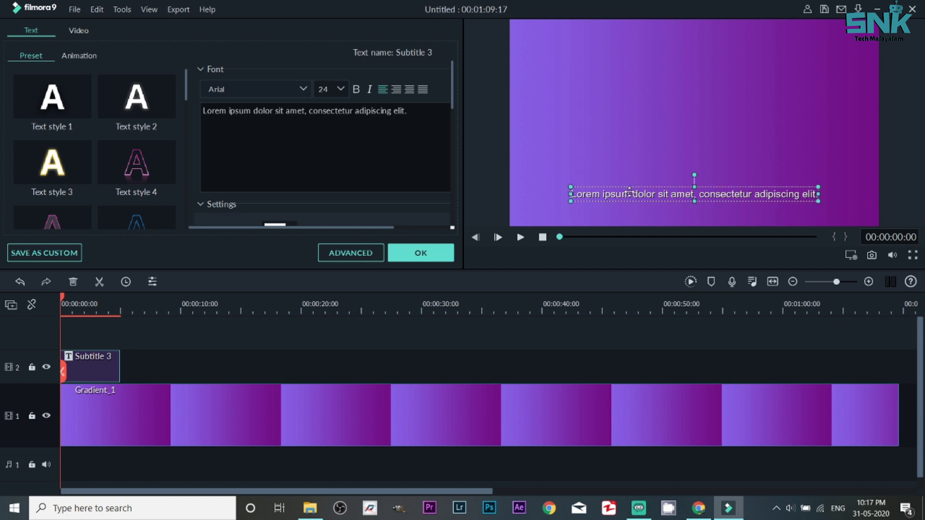
pyautogui.click(363, 258)
# Back in Chrome, search 'google ezhuthu' in a new tab and open Google Input Tools
pyautogui.moveTo(707, 513)
pyautogui.click(699, 489)
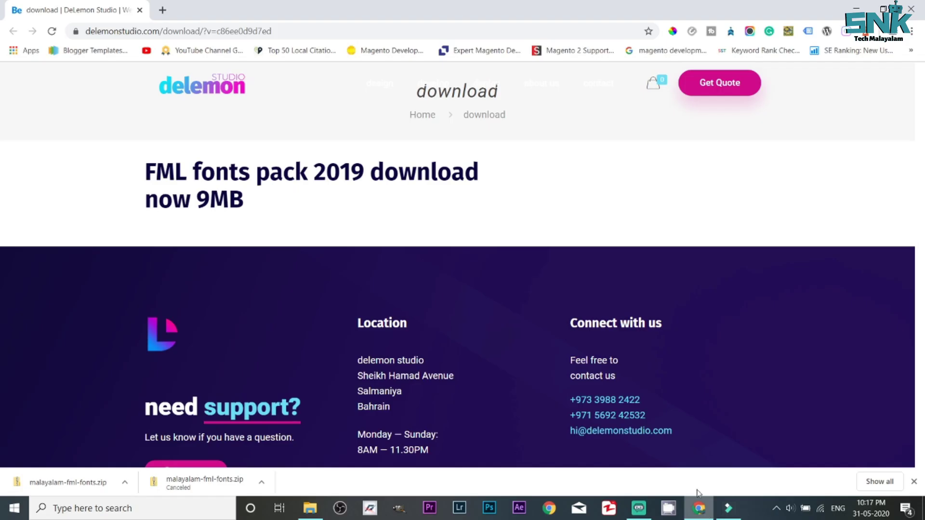
pyautogui.click(162, 9)
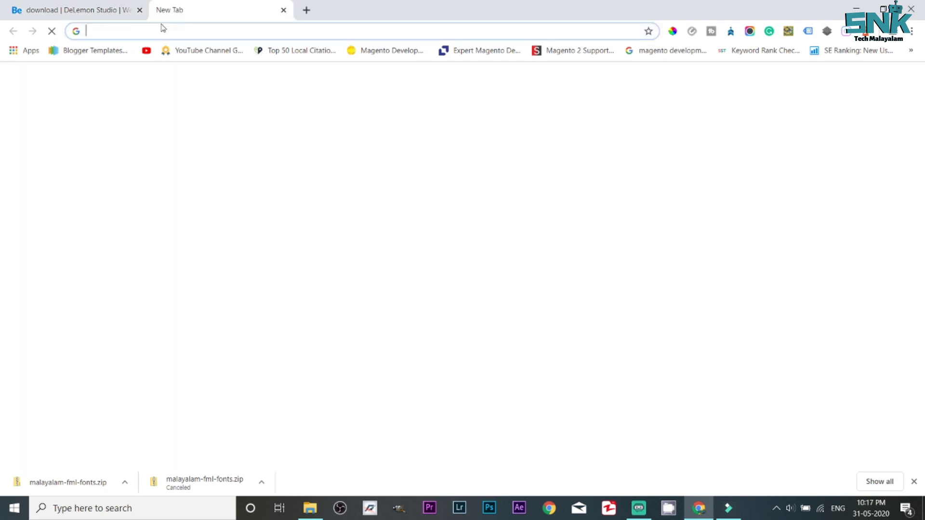
pyautogui.write('go')
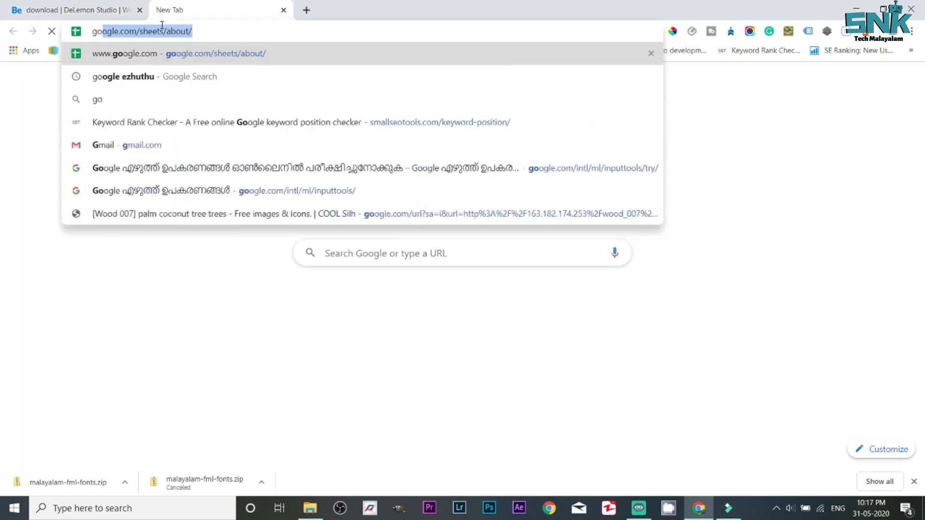
pyautogui.write('ogle e')
pyautogui.press('Return')
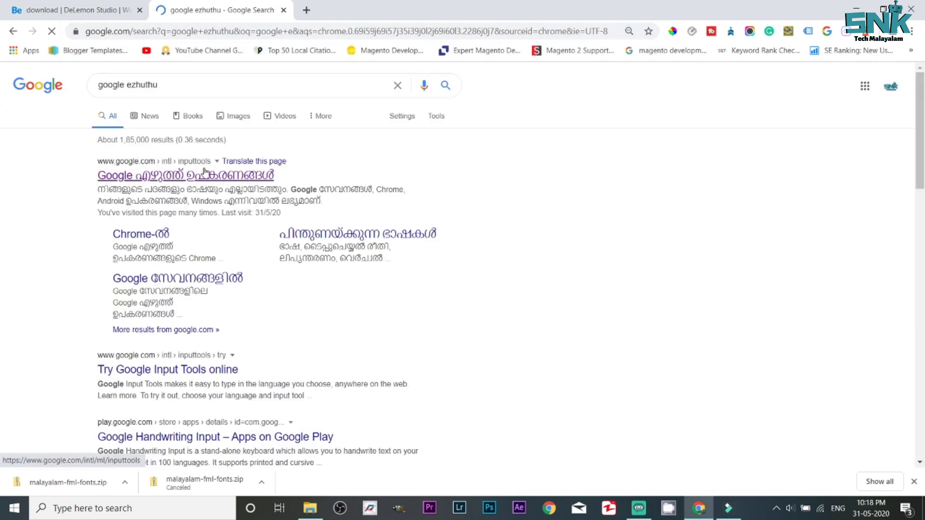
pyautogui.click(205, 174)
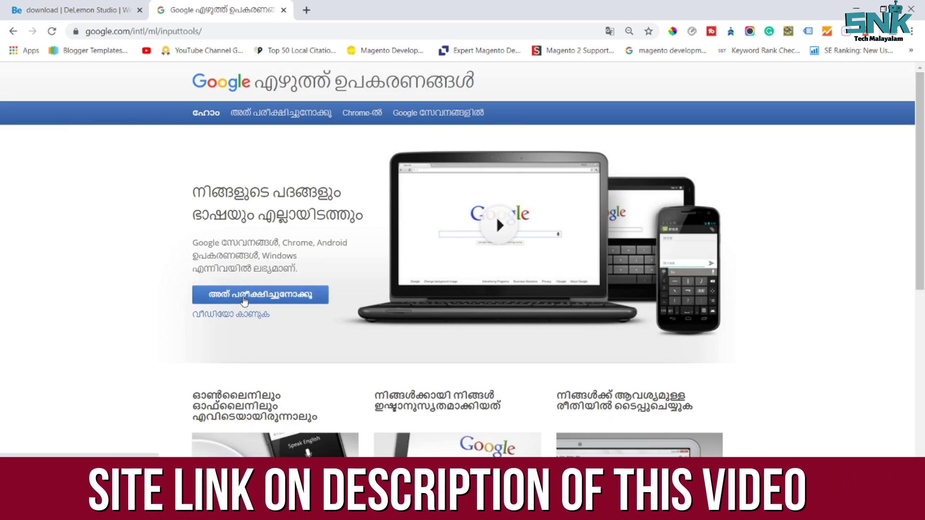
# In the Malayalam try-it box, phonetically type 'nale eranakulam, kottayam,'
pyautogui.click(244, 299)
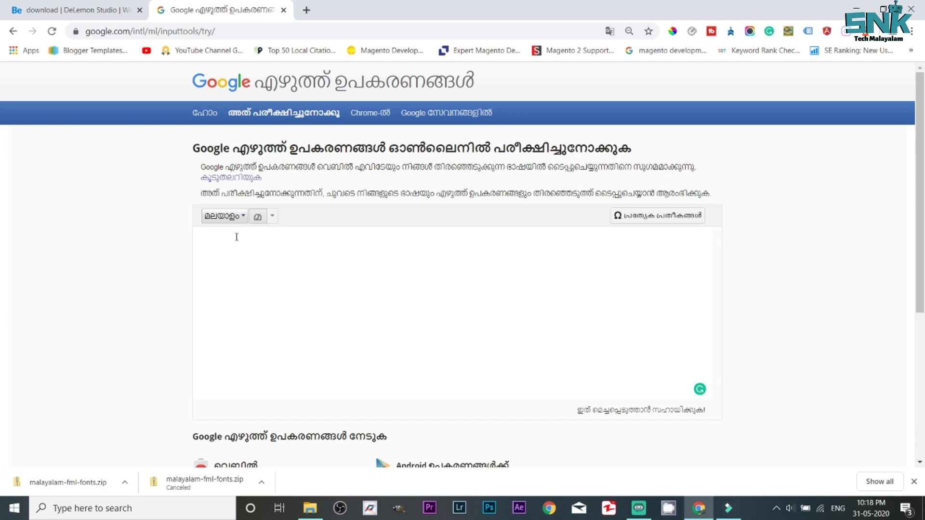
pyautogui.write('mnale ')
pyautogui.write('kea')
pyautogui.press('BackSpace')
pyautogui.press('BackSpace')
pyautogui.press('BackSpace')
pyautogui.write('er')
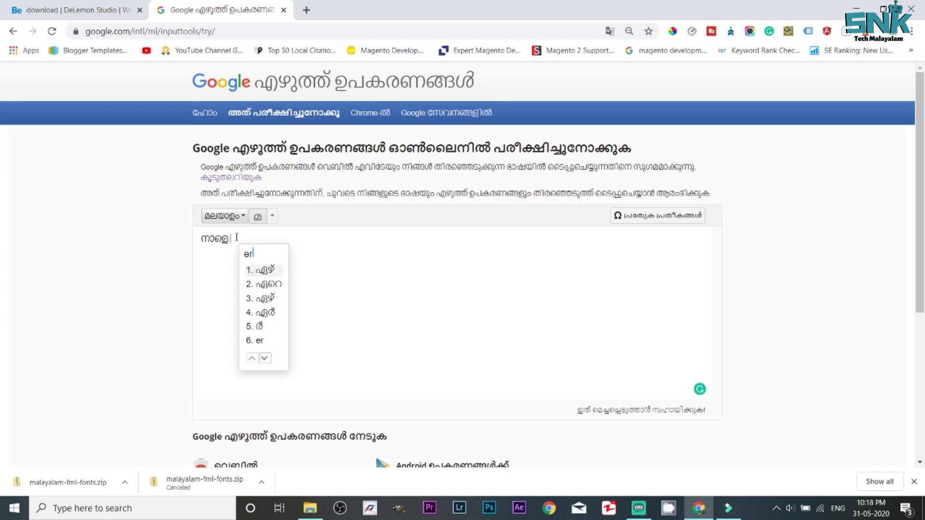
pyautogui.write('anakulam,kottayam,')
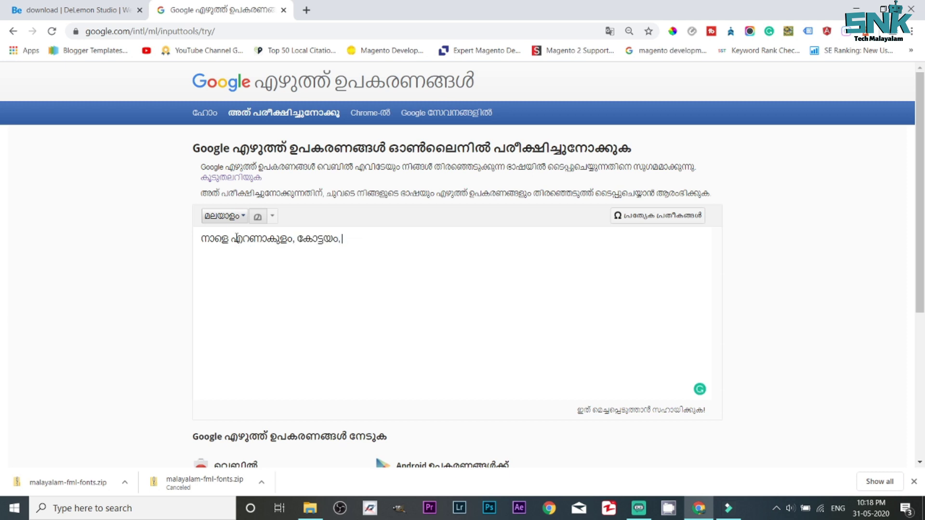
pyautogui.write('a')
pyautogui.press('BackSpace')
# Continue with 'idukki jillakkil kanatha mazhakk sadhyatha' followed by a ~ separator
pyautogui.write('idukki jillakkil ')
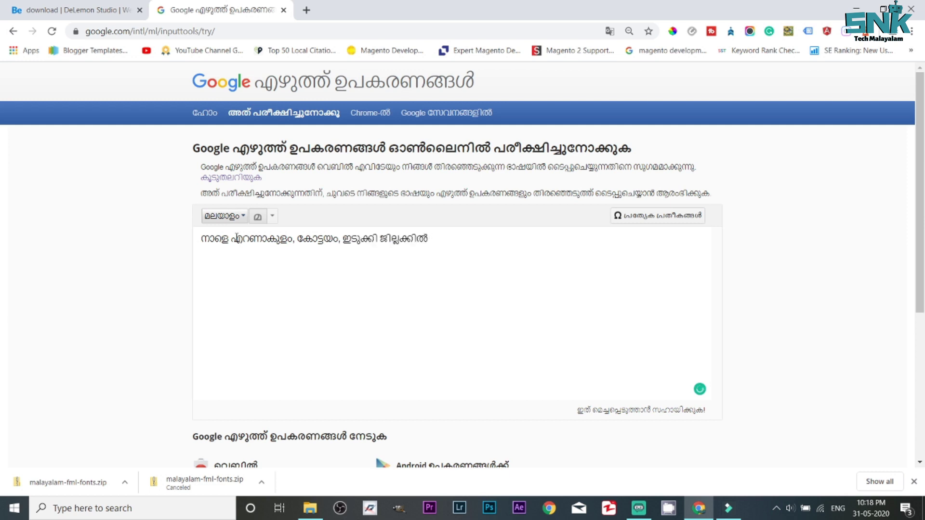
pyautogui.write('kanath')
pyautogui.write('a')
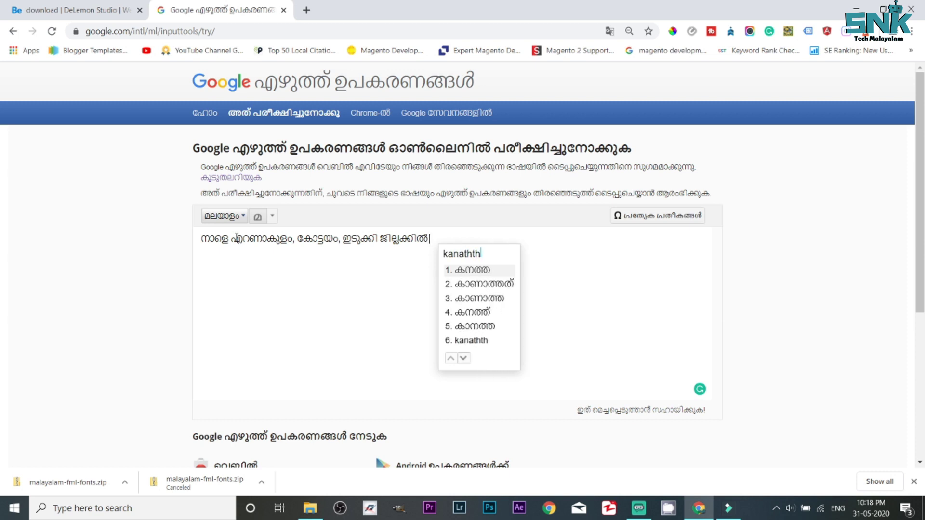
pyautogui.write(' mal')
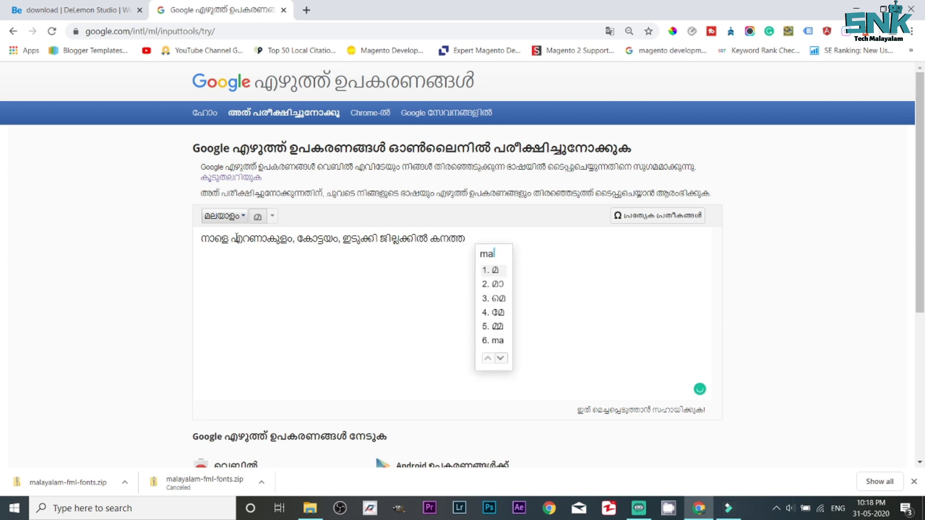
pyautogui.write('zhakk')
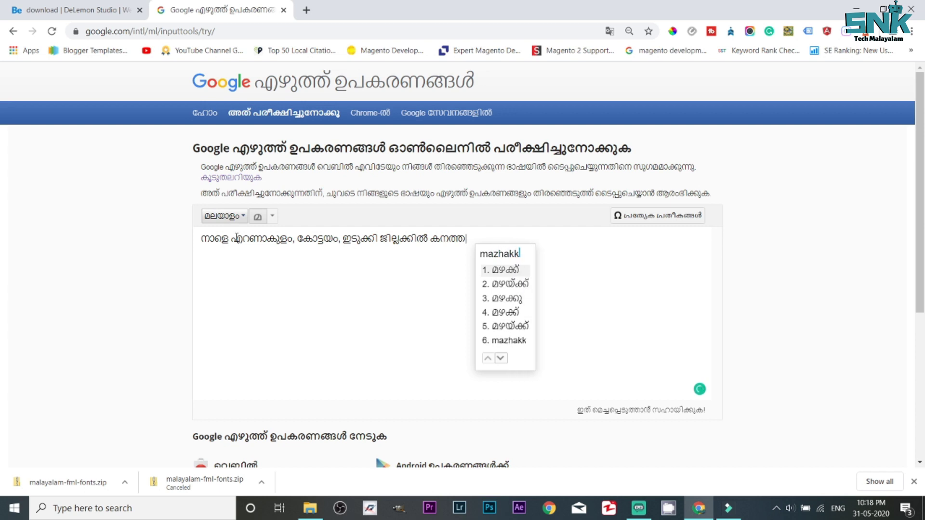
pyautogui.press('Return')
pyautogui.write('sadhya')
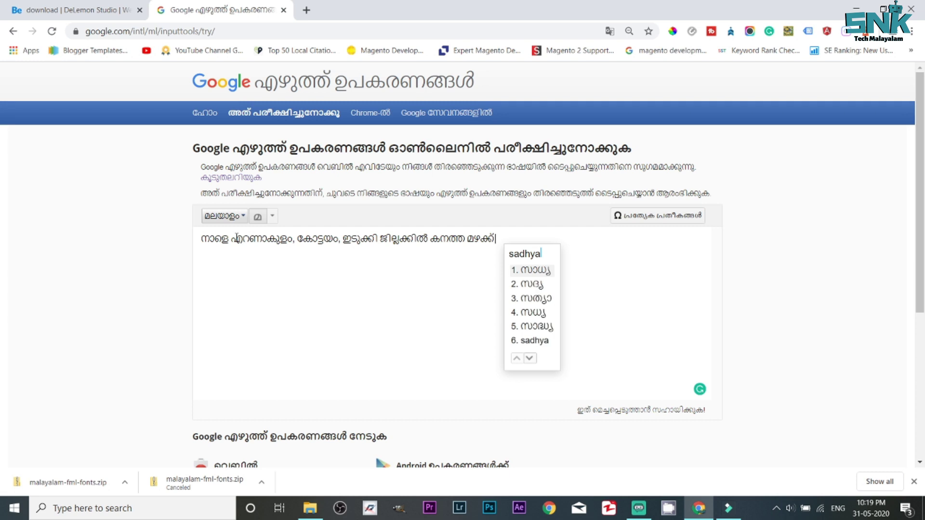
pyautogui.write('tha')
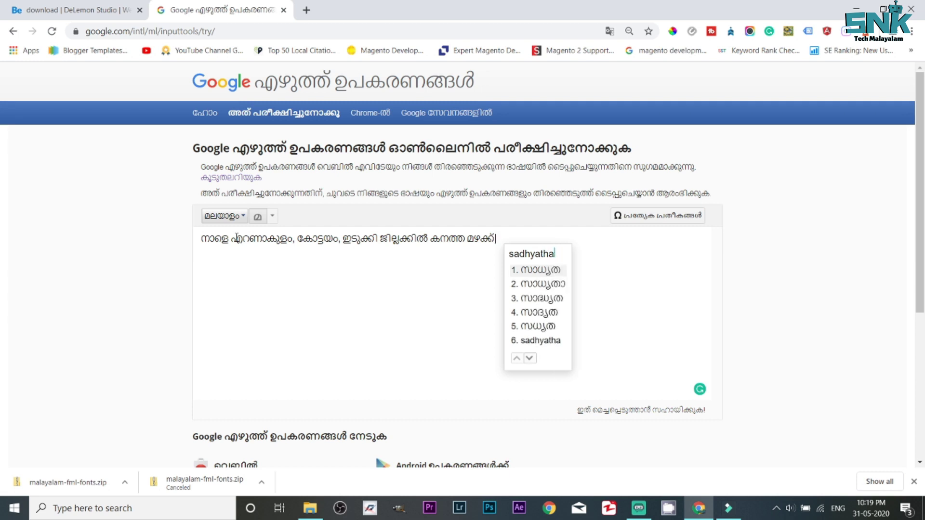
pyautogui.press('Return')
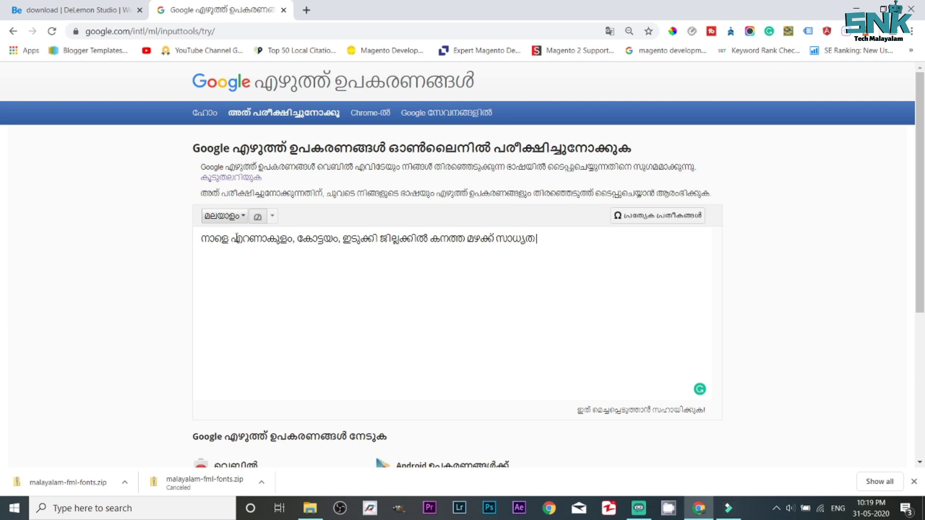
pyautogui.write('~')
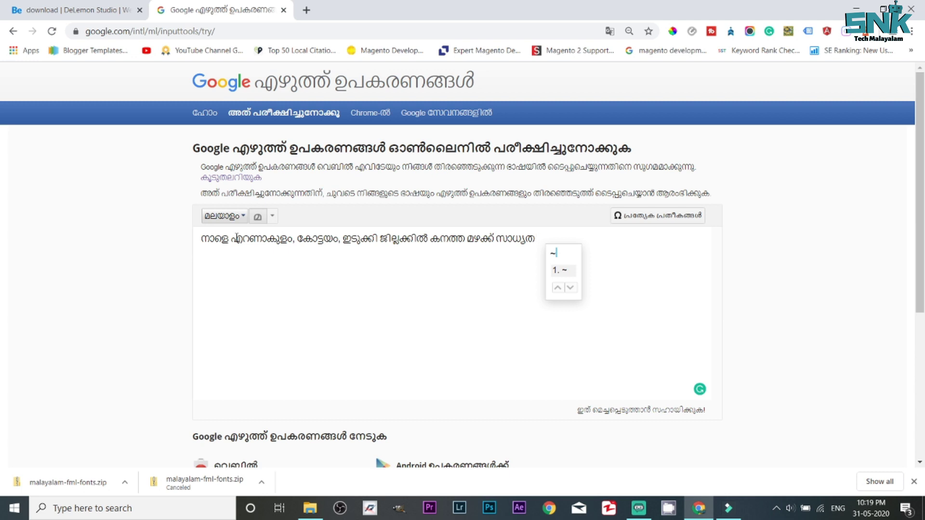
pyautogui.press('space')
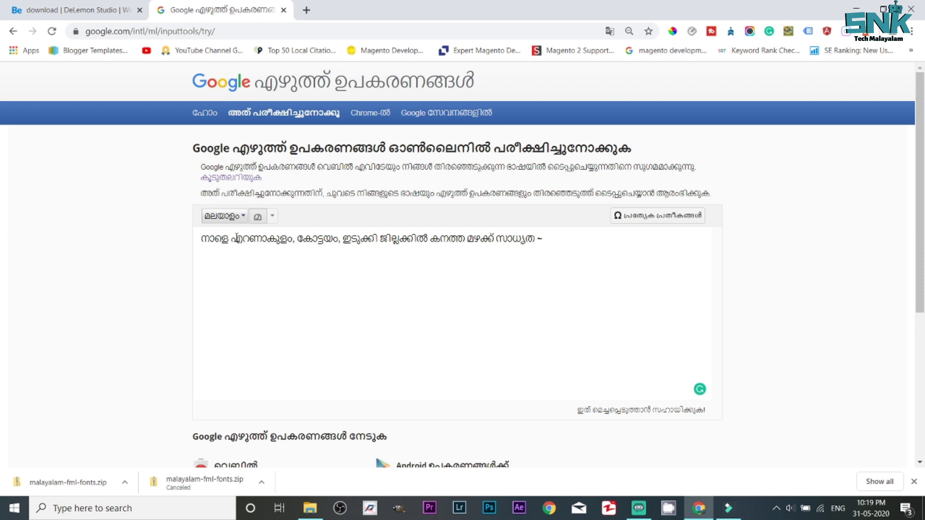
# Type 'nale muthal online classukal arambhikkum', ending the sentence with ആരംഭിക്കും
pyautogui.write('inn s')
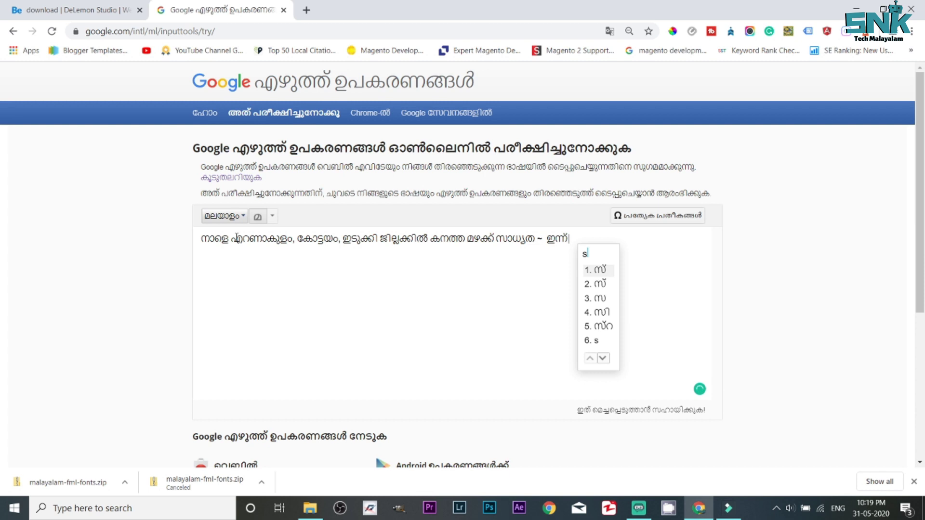
pyautogui.press('BackSpace')
pyautogui.press('BackSpace')
pyautogui.press('BackSpace')
pyautogui.press('BackSpace')
pyautogui.press('BackSpace')
pyautogui.press('BackSpace')
pyautogui.write('nale muthal ')
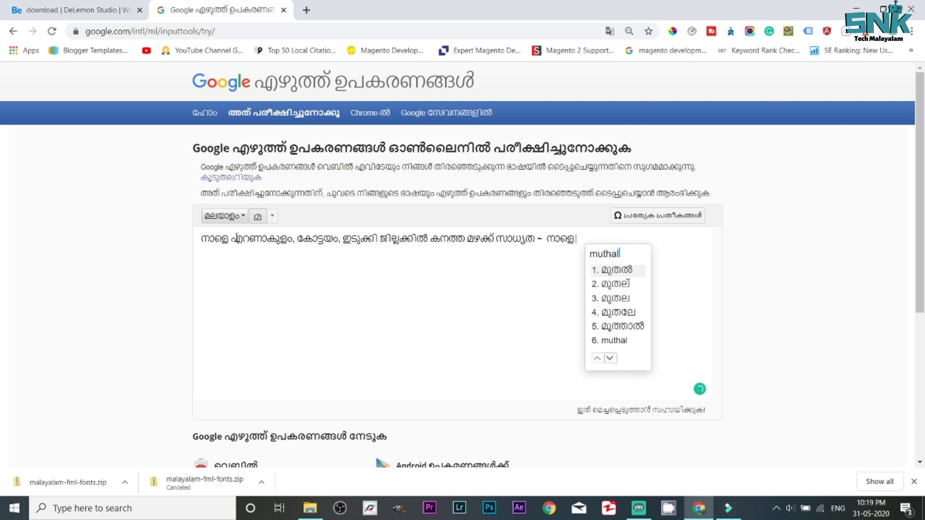
pyautogui.write('onliun')
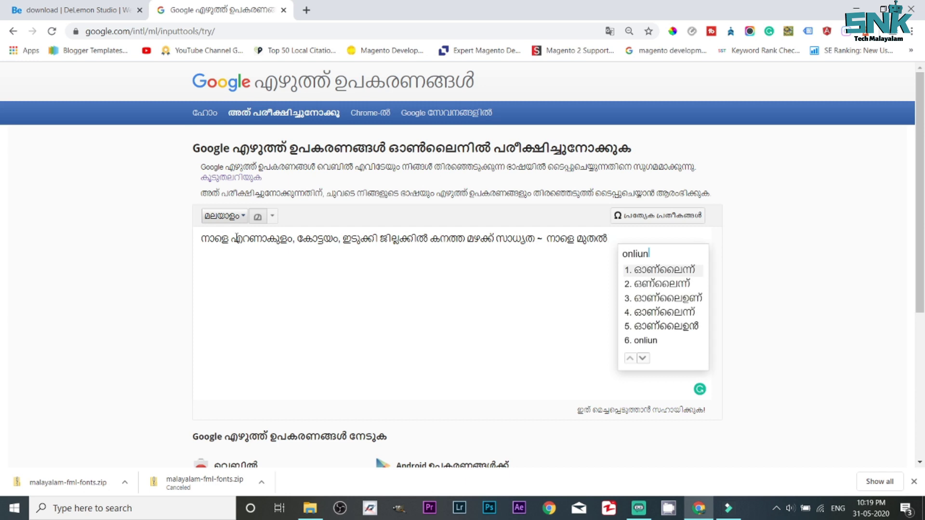
pyautogui.press('BackSpace')
pyautogui.press('BackSpace')
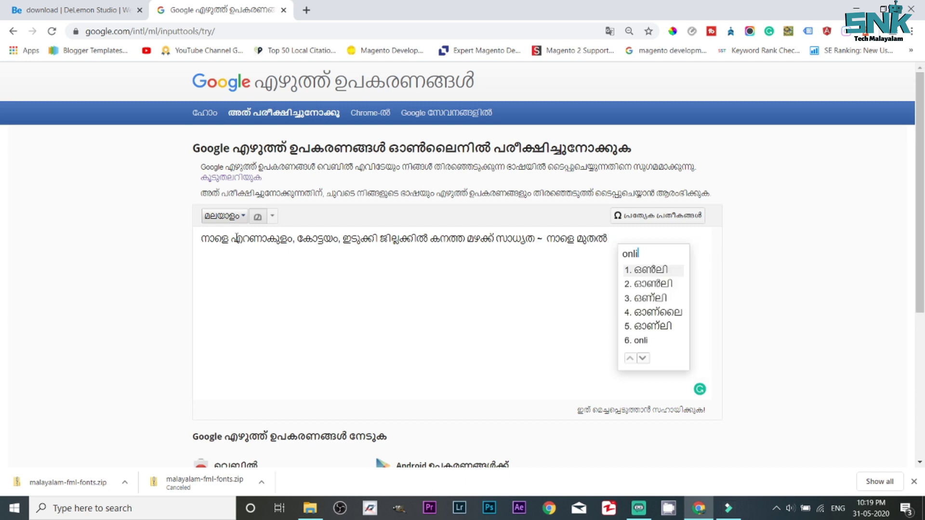
pyautogui.write('n')
pyautogui.press('space')
pyautogui.write('classukal')
pyautogui.press('space')
pyautogui.write('arambhik')
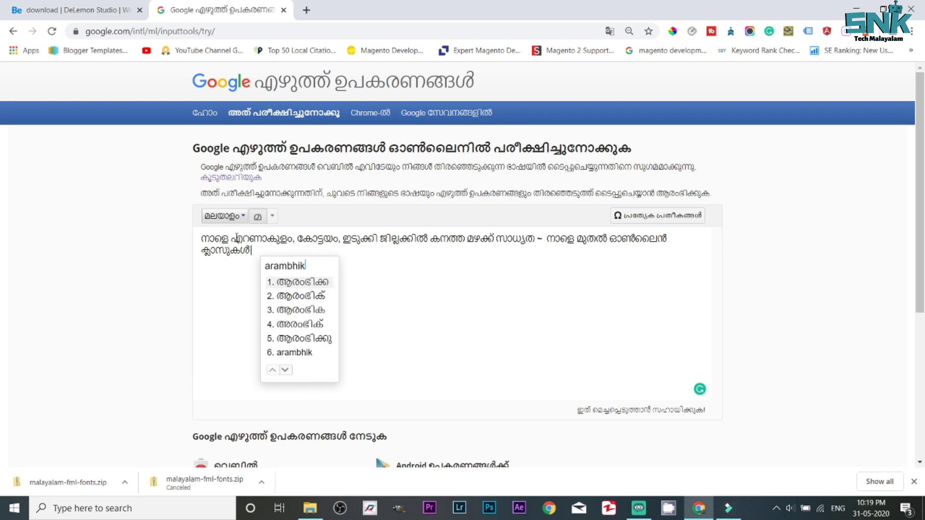
pyautogui.write('kum')
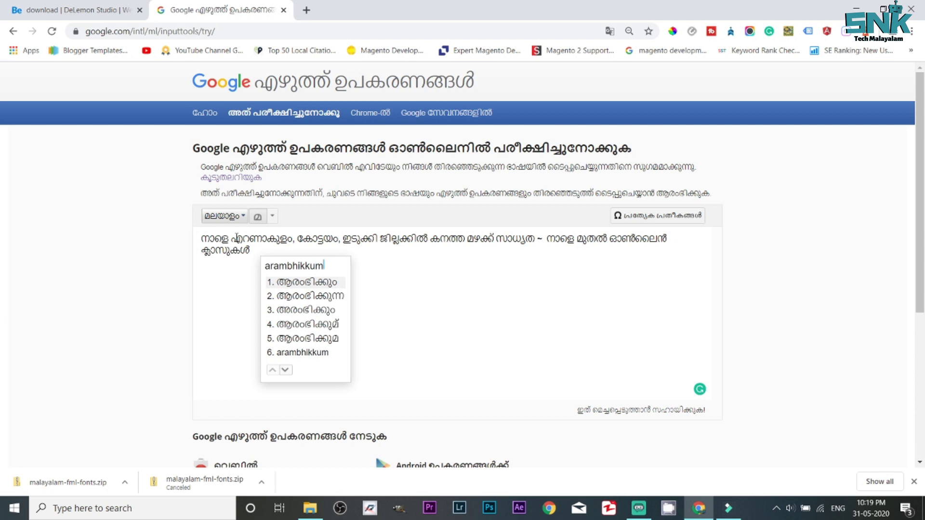
pyautogui.press('space')
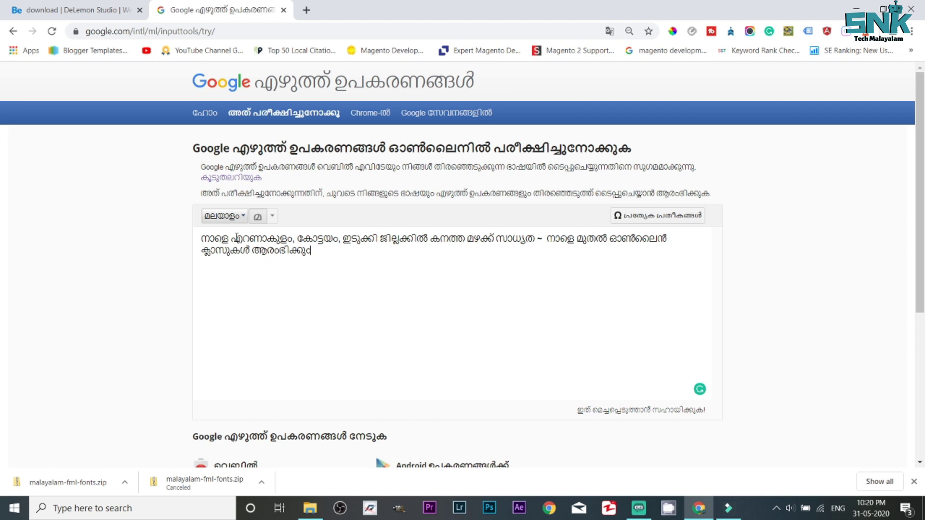
# Select the whole Malayalam sentence in the Google Input Tools text box
pyautogui.hotkey('ctrl', 'a')
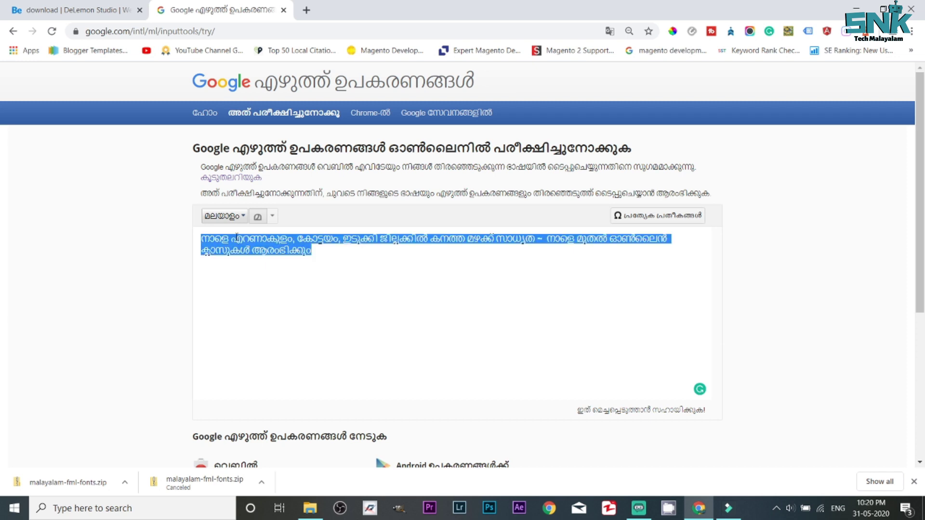
pyautogui.click(483, 286)
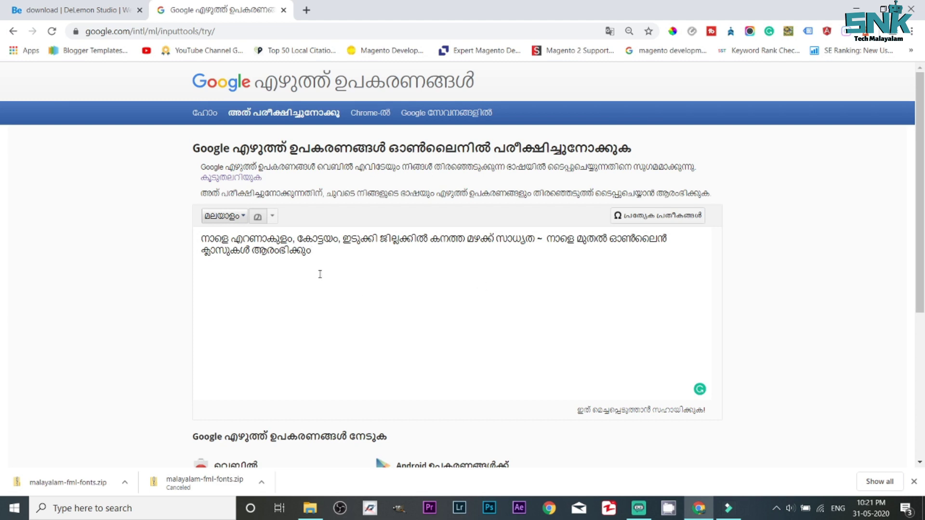
pyautogui.hotkey('ctrl', 'a')
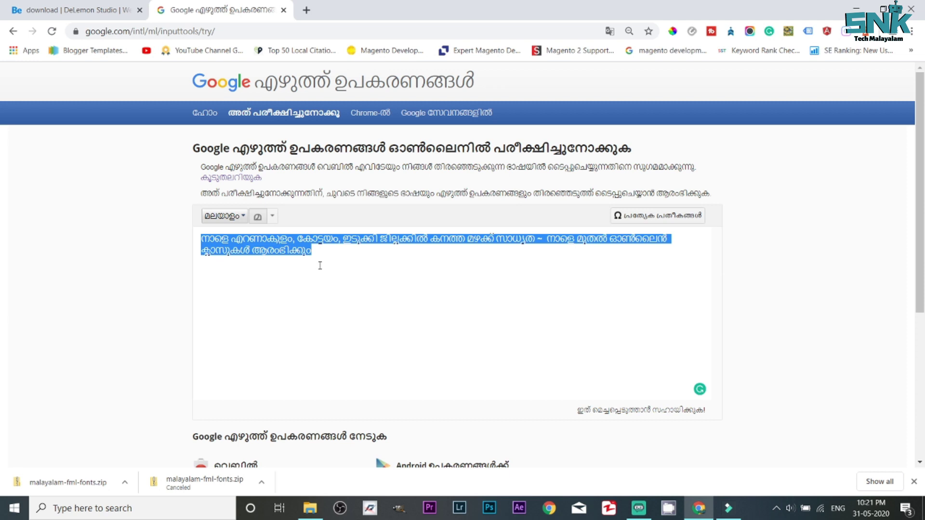
# Open a new blank Chrome tab and bring it to the front, ready for an address
pyautogui.click(306, 9)
pyautogui.click(306, 29)
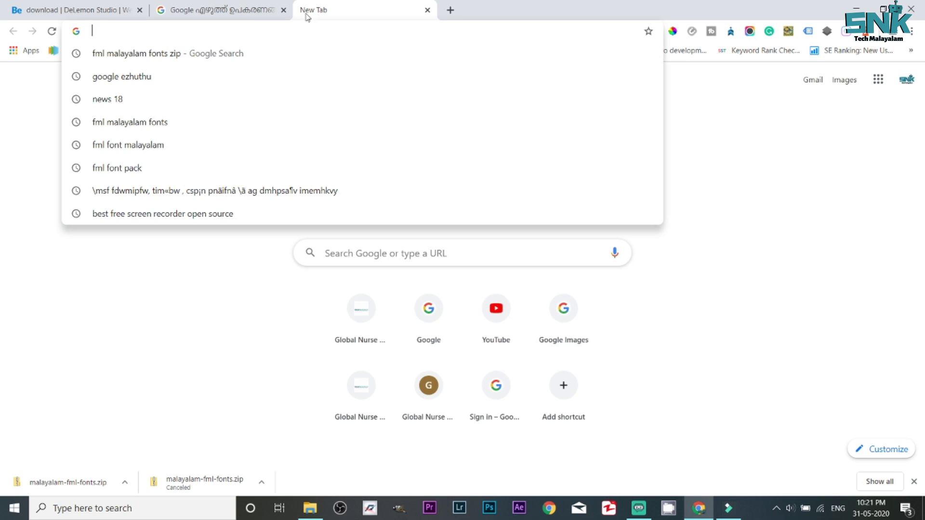
pyautogui.click(207, 10)
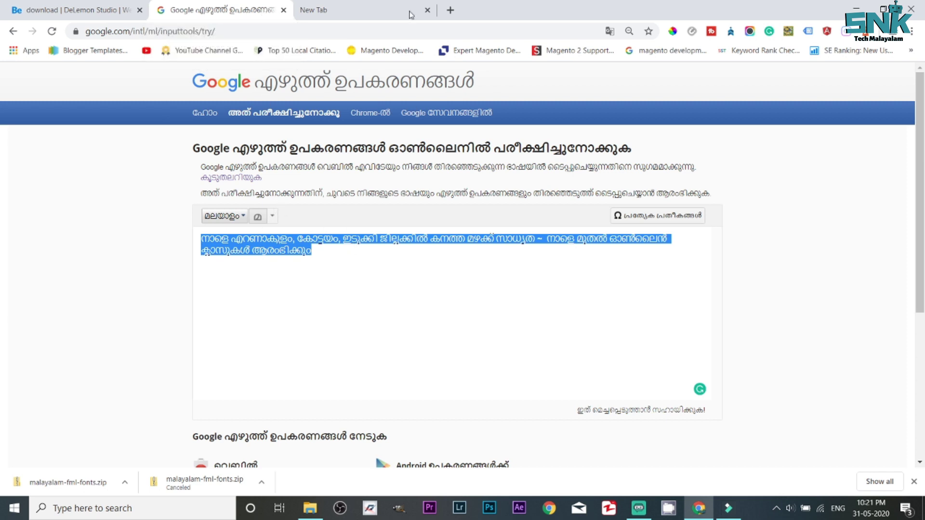
pyautogui.click(375, 6)
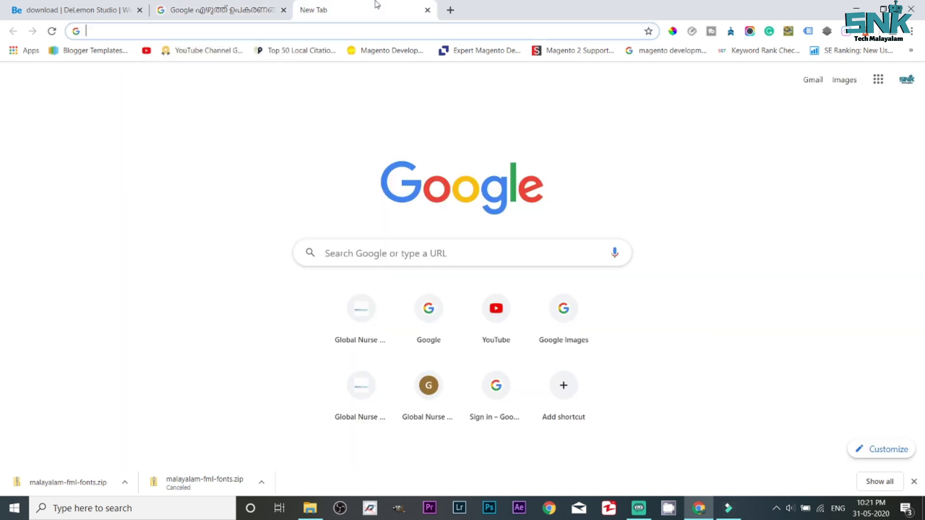
pyautogui.click(255, 6)
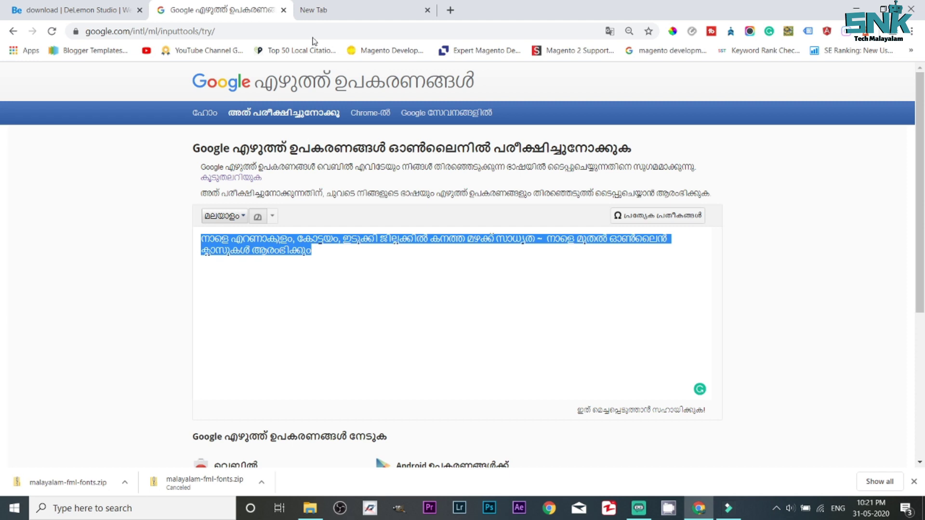
pyautogui.click(313, 20)
pyautogui.click(284, 30)
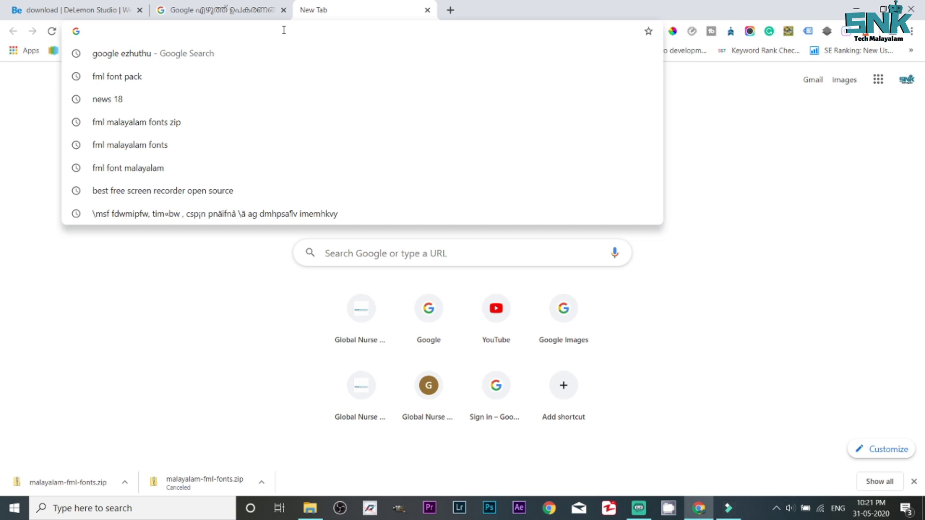
# Load kuttipencil.in in the new tab, then reselect the Malayalam sentence in Google Input Tools
pyautogui.write('ku')
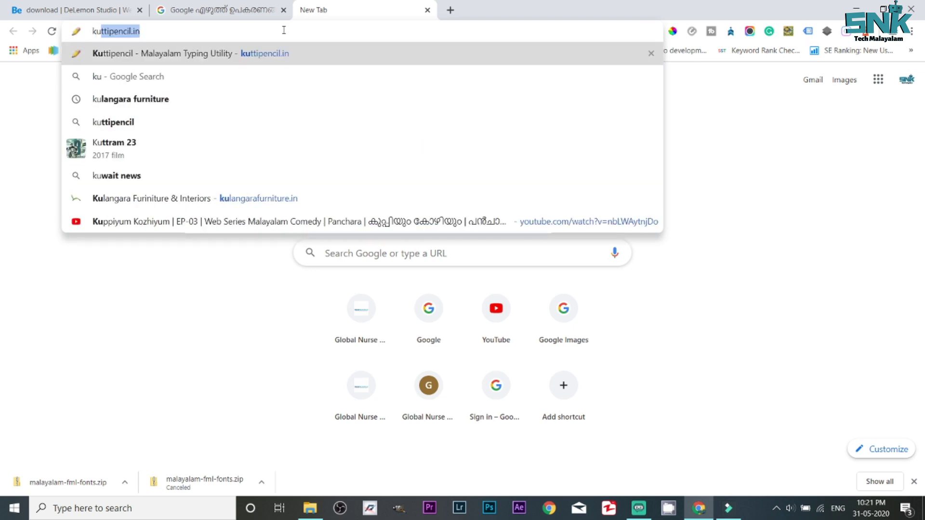
pyautogui.write('tti')
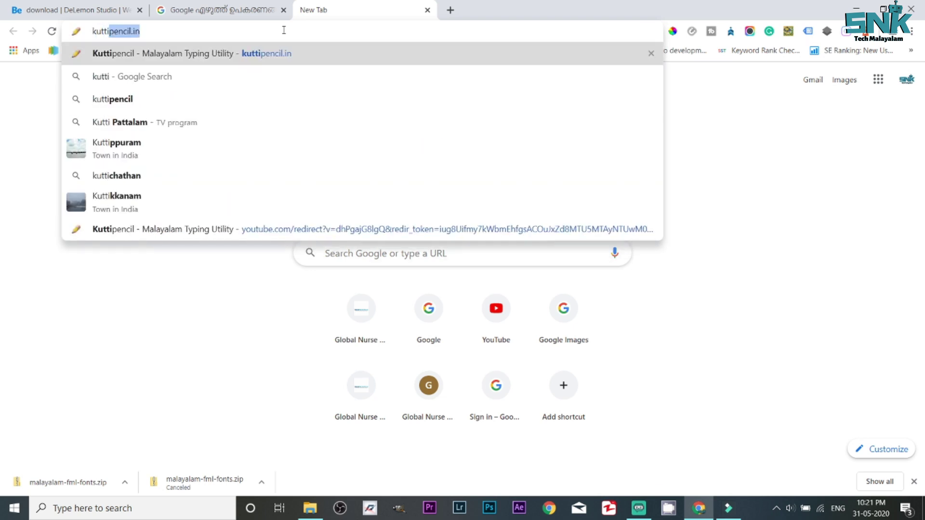
pyautogui.press('Return')
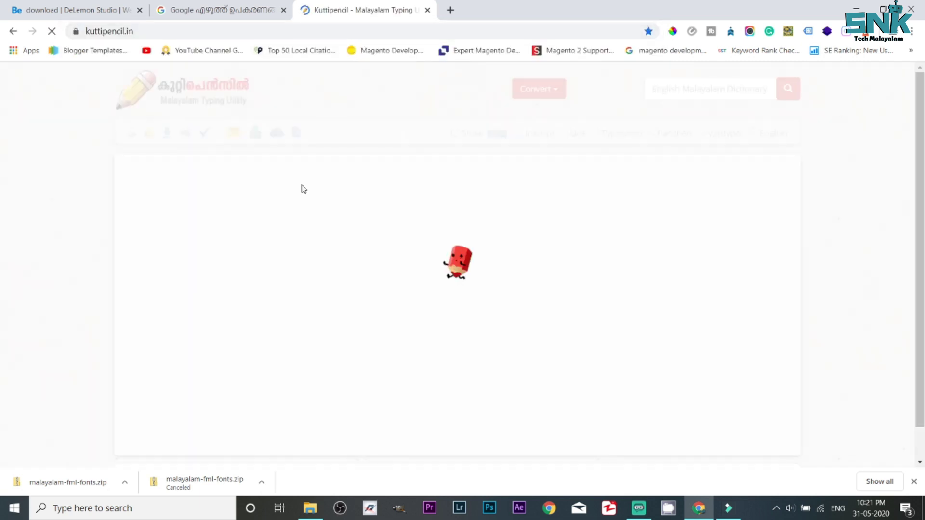
pyautogui.click(220, 10)
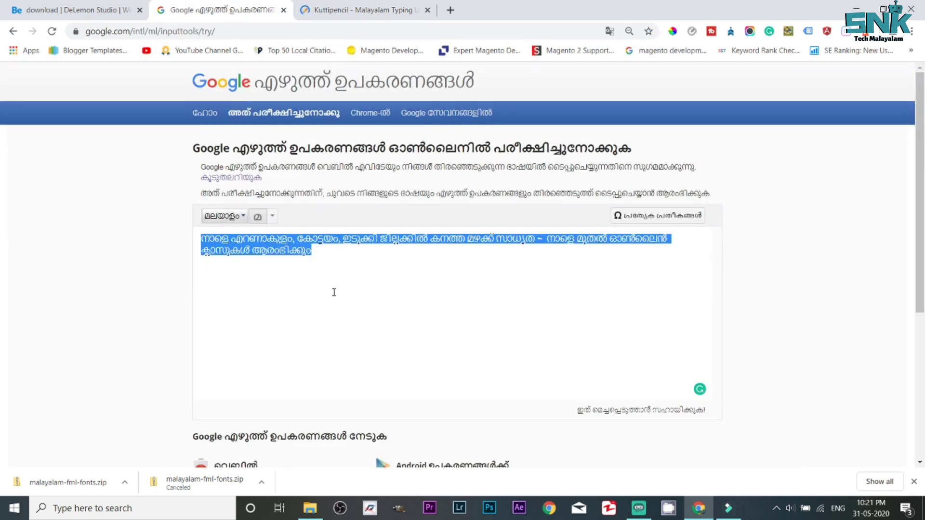
pyautogui.click(355, 281)
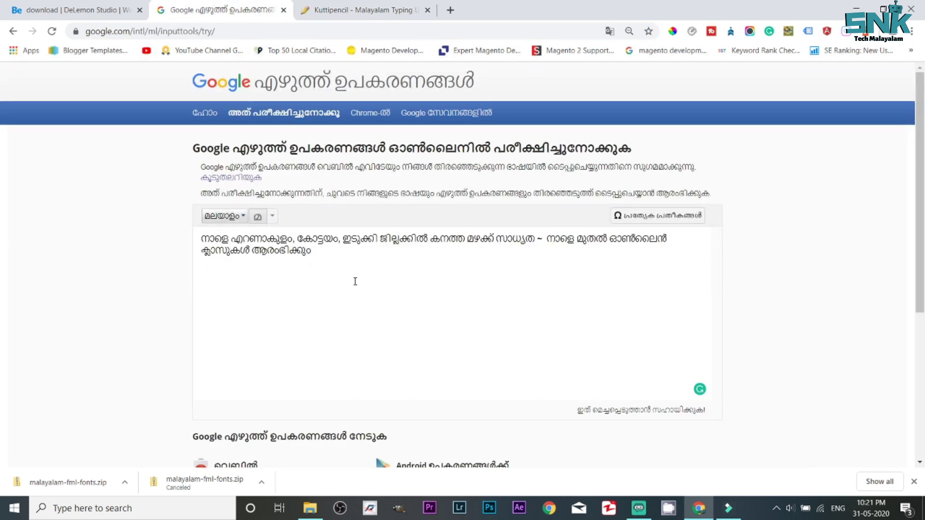
pyautogui.hotkey('ctrl', 'a')
# Paste the Malayalam sentence into the Kuttipencil editor, replacing its existing text
pyautogui.click(329, 9)
pyautogui.click(249, 176)
pyautogui.hotkey('ctrl', 'a')
pyautogui.hotkey('ctrl', 'v')
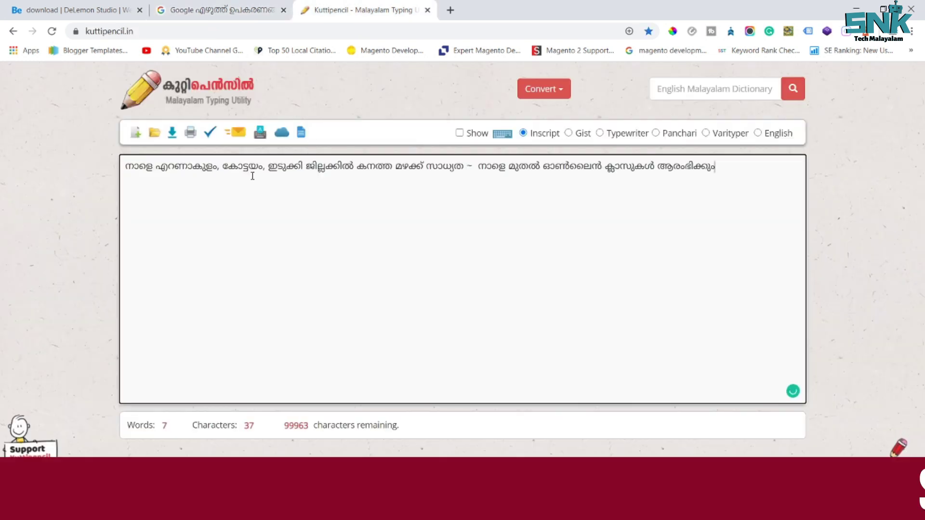
pyautogui.click(241, 9)
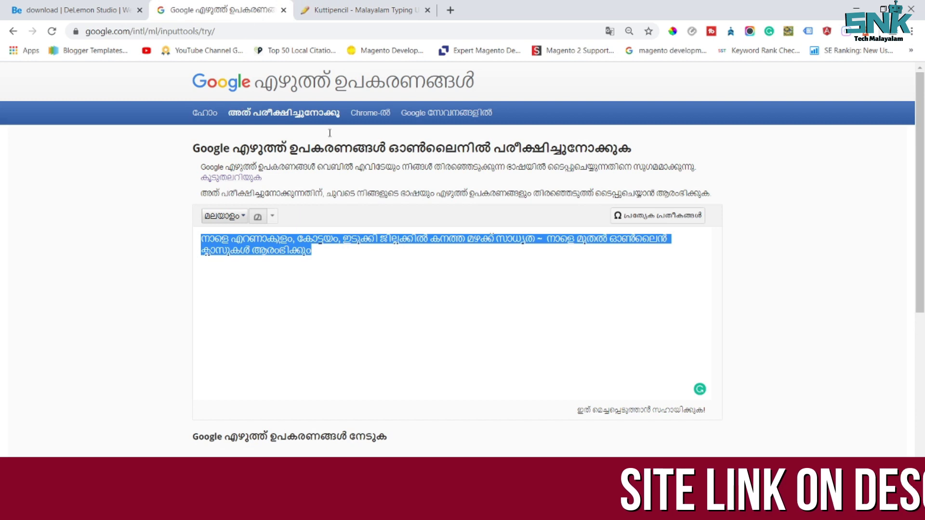
pyautogui.click(357, 10)
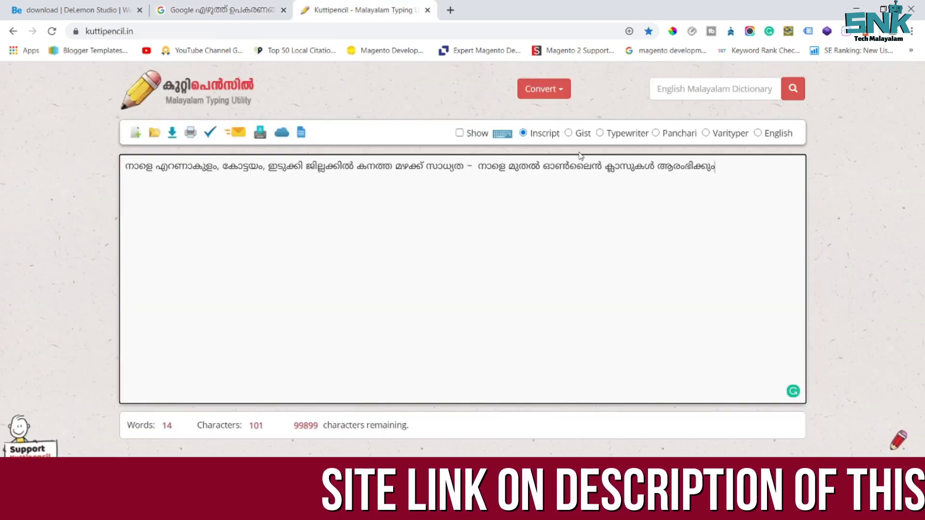
# Convert the sentence with Convert > 2. Copy to FML Series, copy the result, and return to Filmora9
pyautogui.click(560, 91)
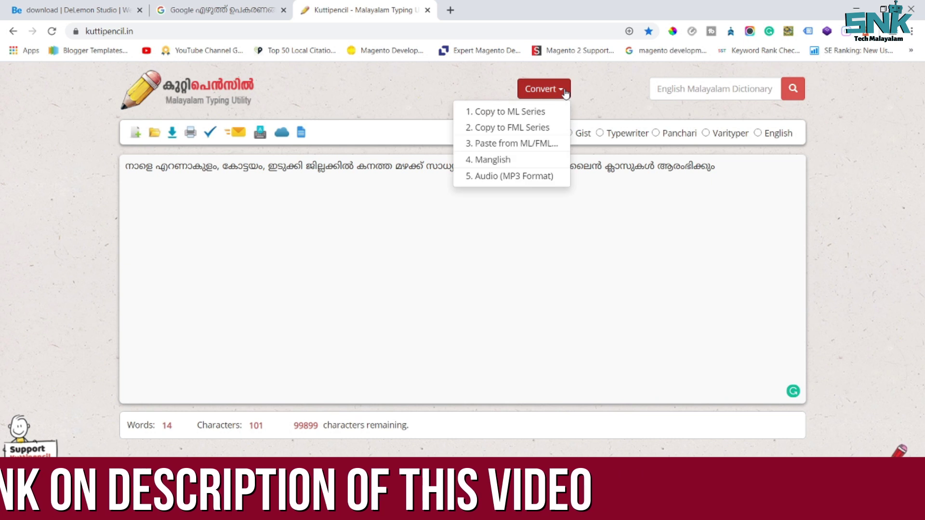
pyautogui.click(546, 128)
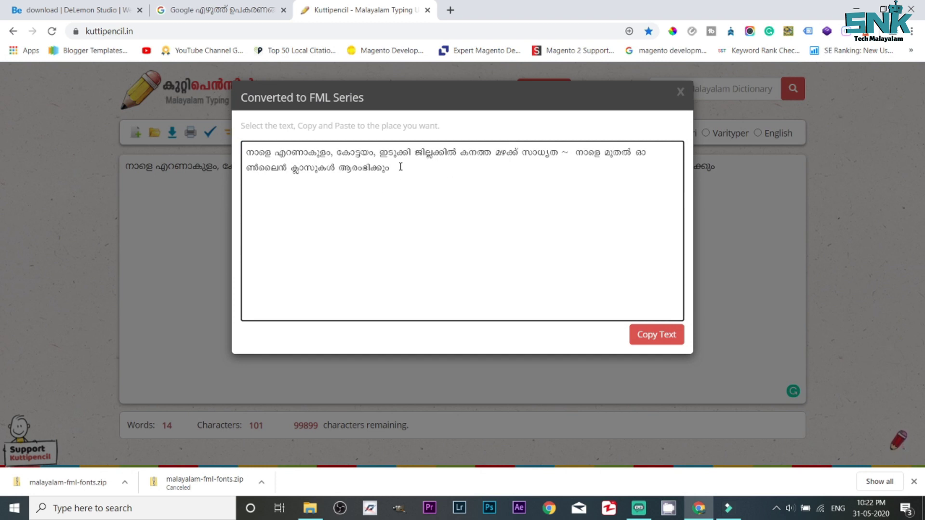
pyautogui.click(643, 337)
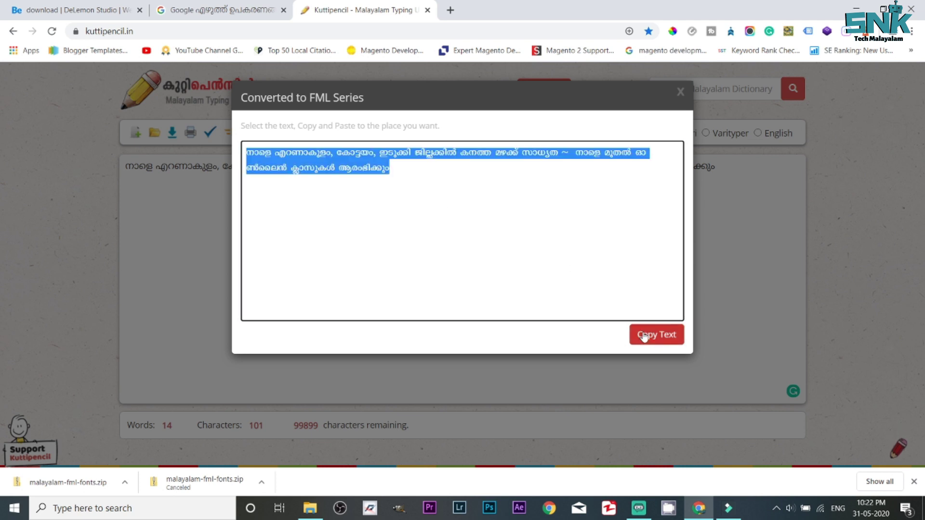
pyautogui.click(740, 509)
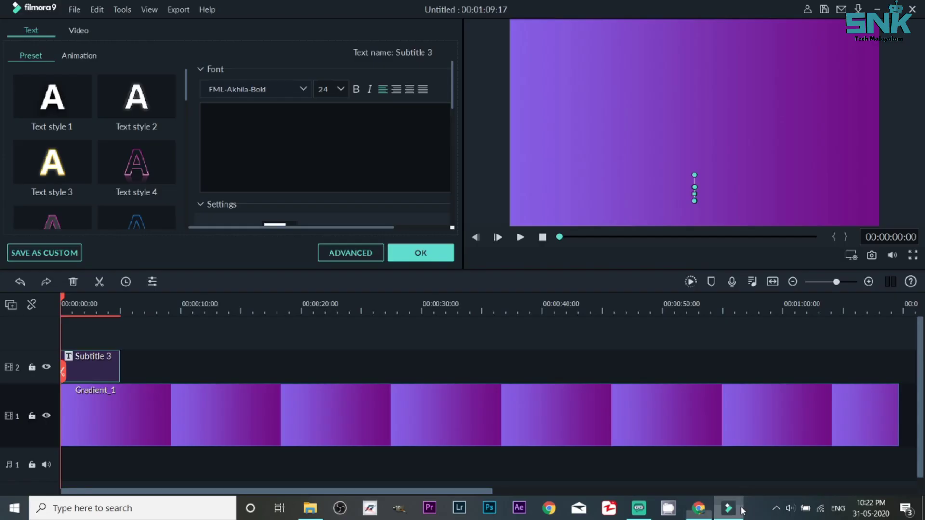
# Paste the FML text into Subtitle 3, set it to FML-Indulekha-BoldItalic, confirm, and reopen the clip
pyautogui.click(343, 158)
pyautogui.hotkey('ctrl', 'v')
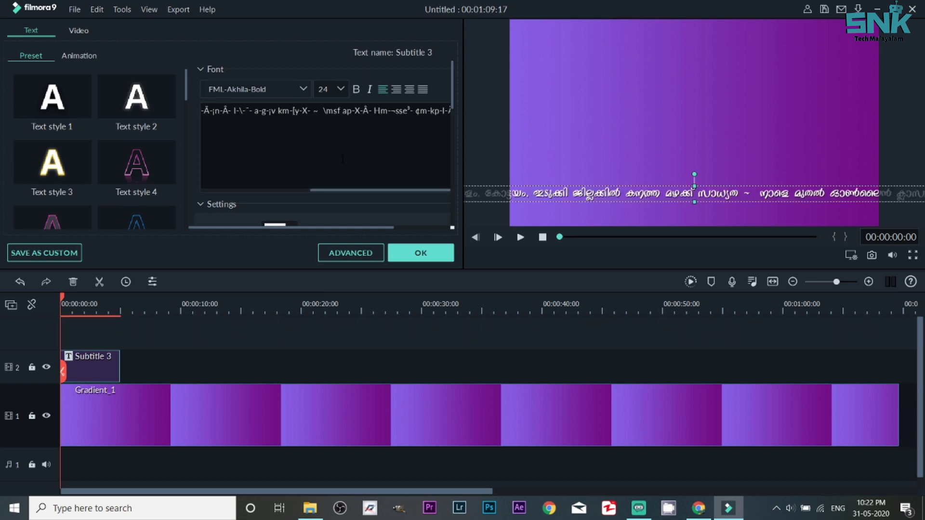
pyautogui.hotkey('ctrl', 'a')
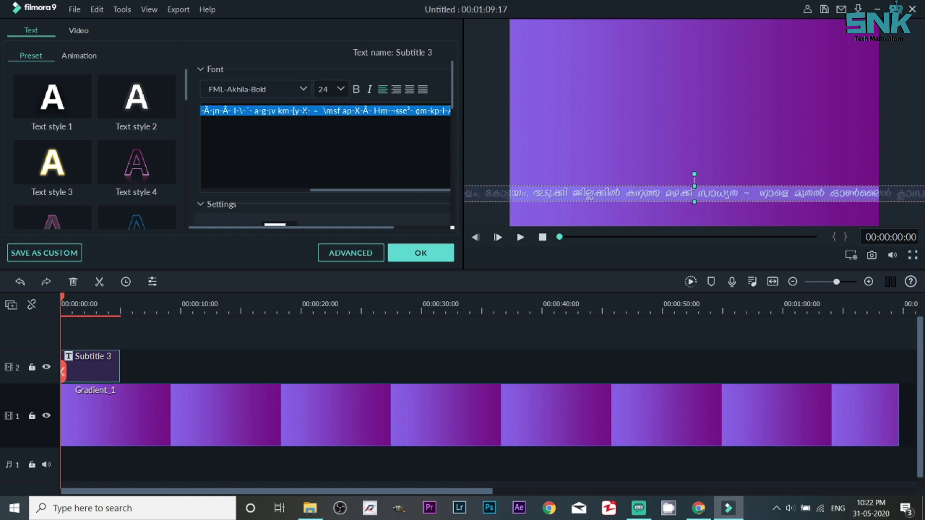
pyautogui.click(303, 91)
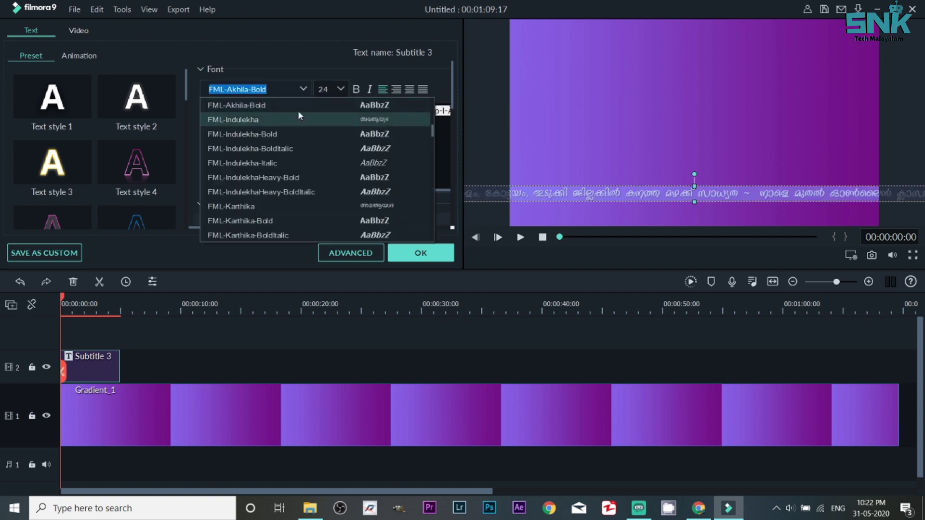
pyautogui.click(299, 154)
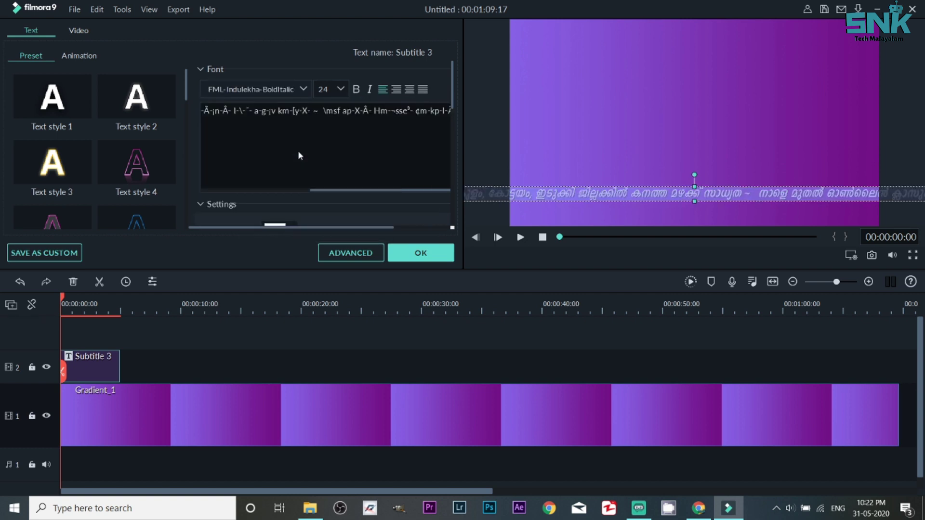
pyautogui.click(424, 252)
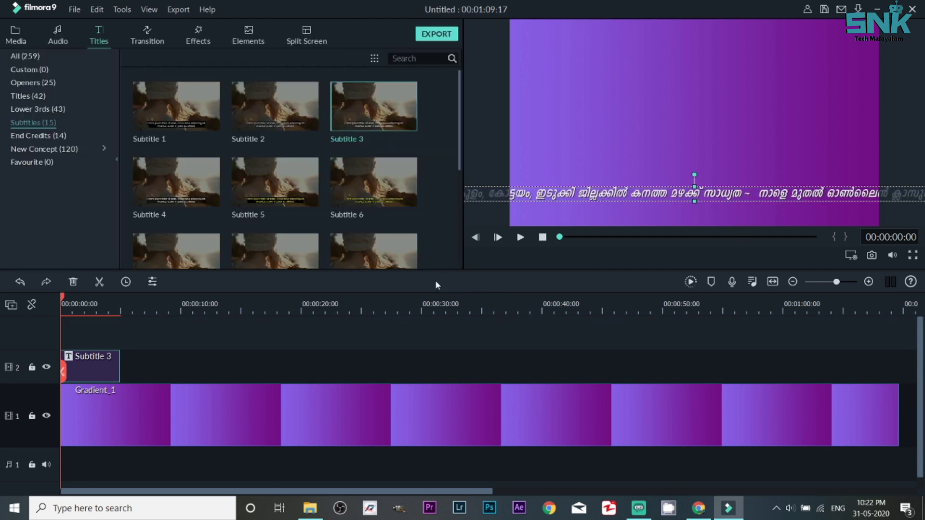
pyautogui.doubleClick(95, 363)
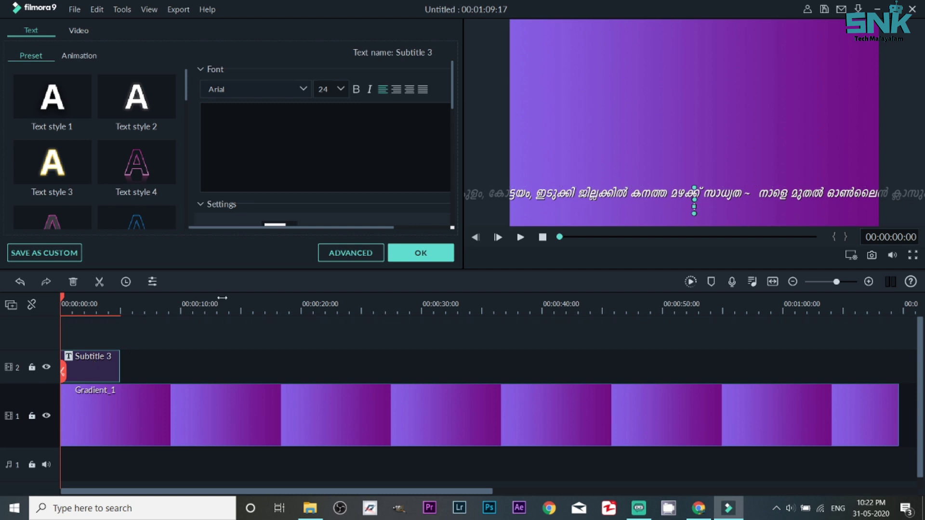
# In advanced editing, add an orange rounded-rectangle shape and delete its TEXT HERE placeholder
pyautogui.click(343, 260)
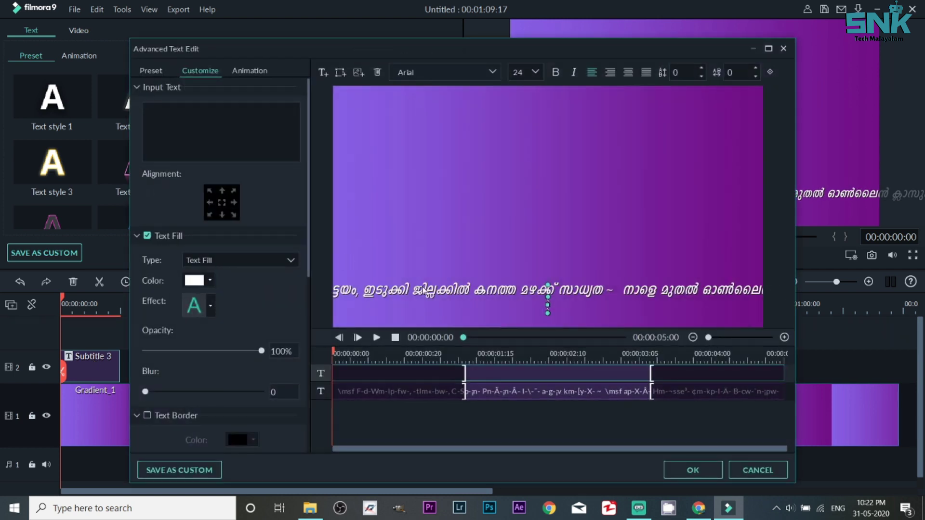
pyautogui.moveTo(450, 297); pyautogui.dragTo(440, 319)
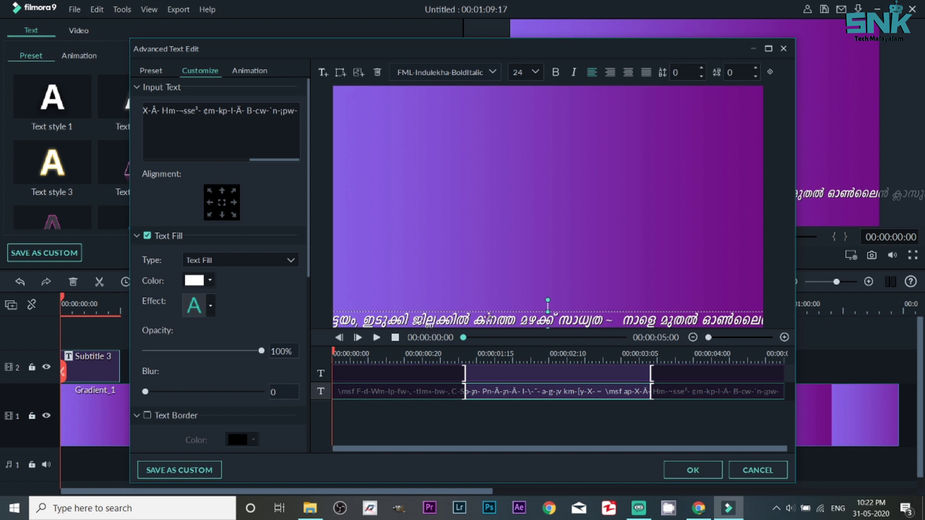
pyautogui.click(340, 72)
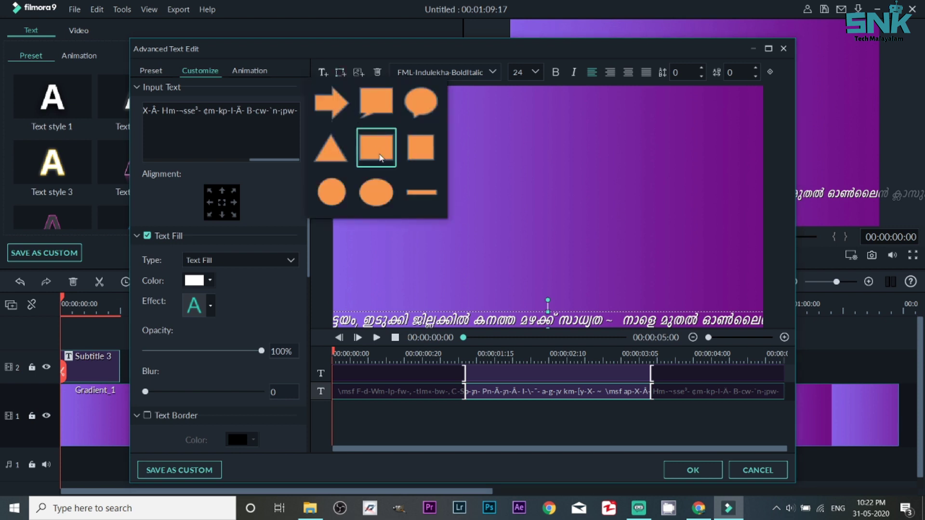
pyautogui.click(380, 155)
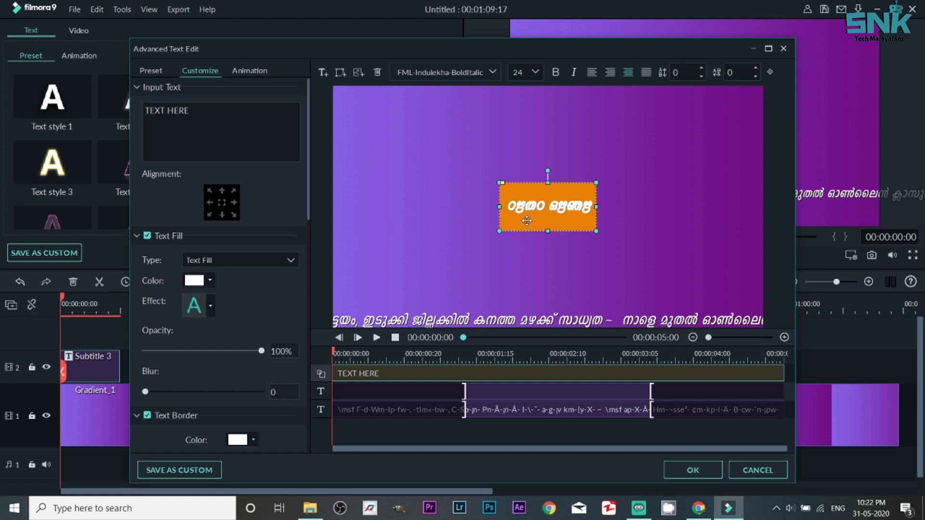
pyautogui.moveTo(520, 224); pyautogui.dragTo(445, 339)
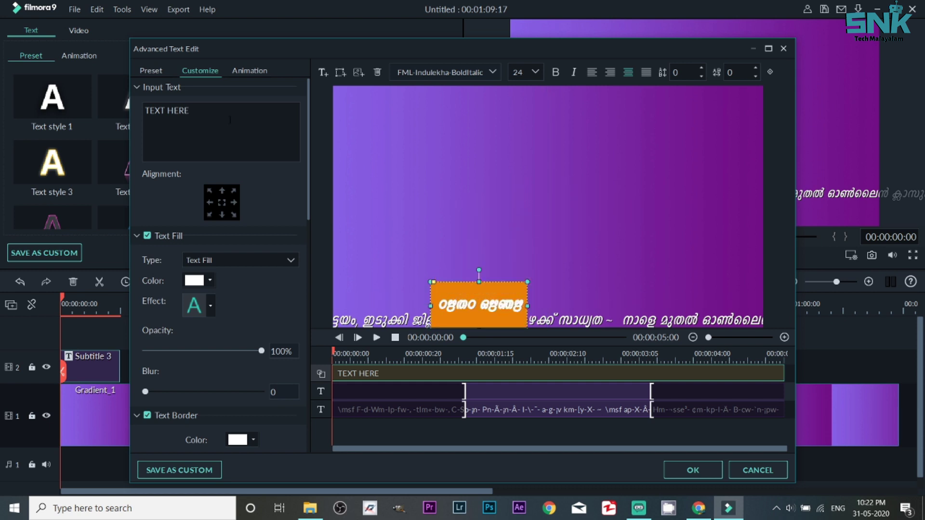
pyautogui.hotkey('ctrl', 'a')
pyautogui.press('BackSpace')
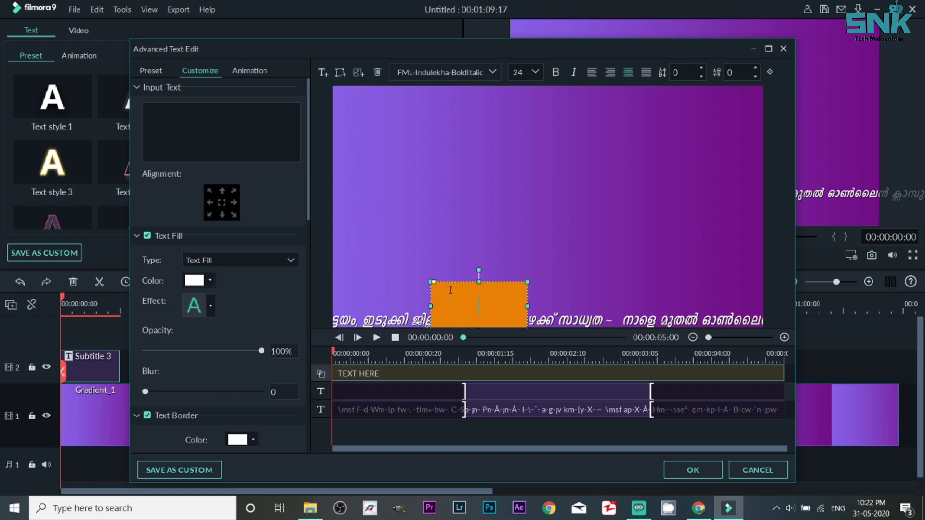
# Stretch and shrink the orange box into a thin strip along the bottom of the frame
pyautogui.moveTo(450, 290); pyautogui.dragTo(343, 305)
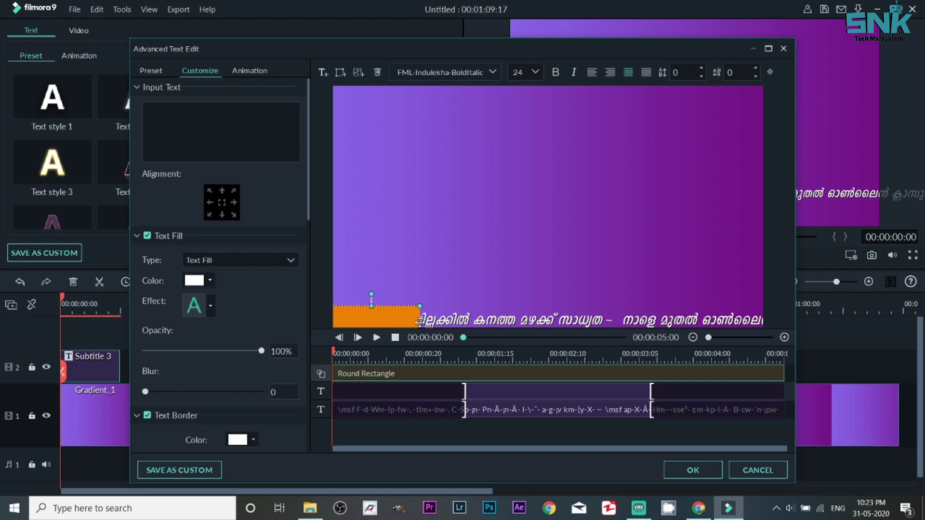
pyautogui.moveTo(413, 306)
pyautogui.mouseDown()
pyautogui.moveTo(413, 291)
pyautogui.moveTo(795, 294)
pyautogui.mouseUp()
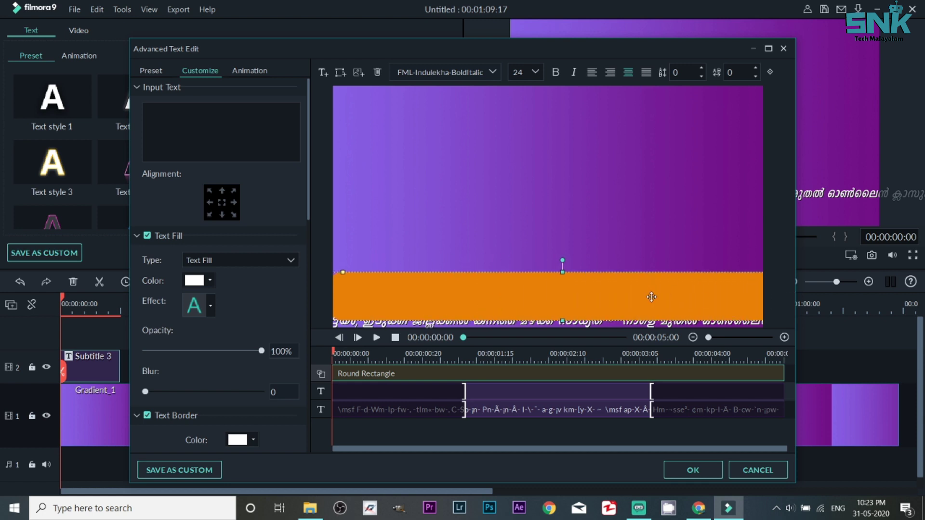
pyautogui.moveTo(651, 297); pyautogui.dragTo(639, 303)
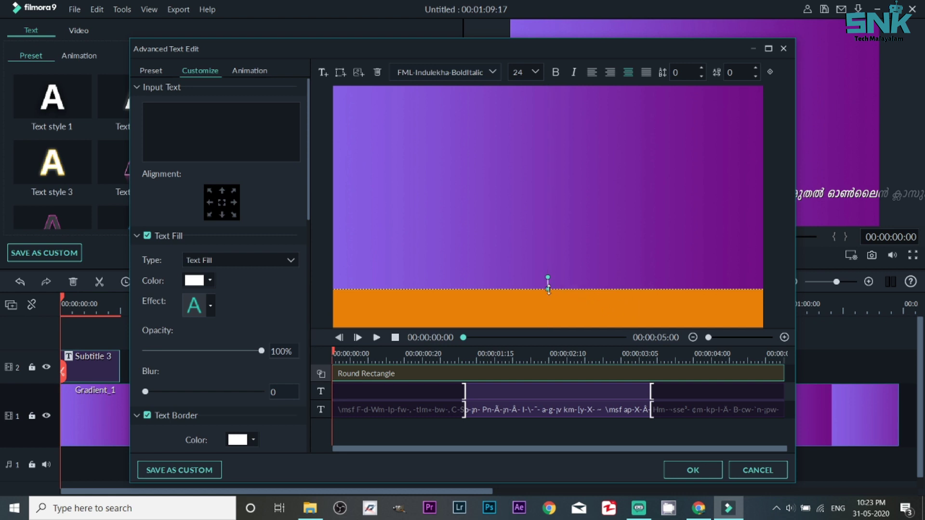
pyautogui.moveTo(548, 289); pyautogui.dragTo(546, 307)
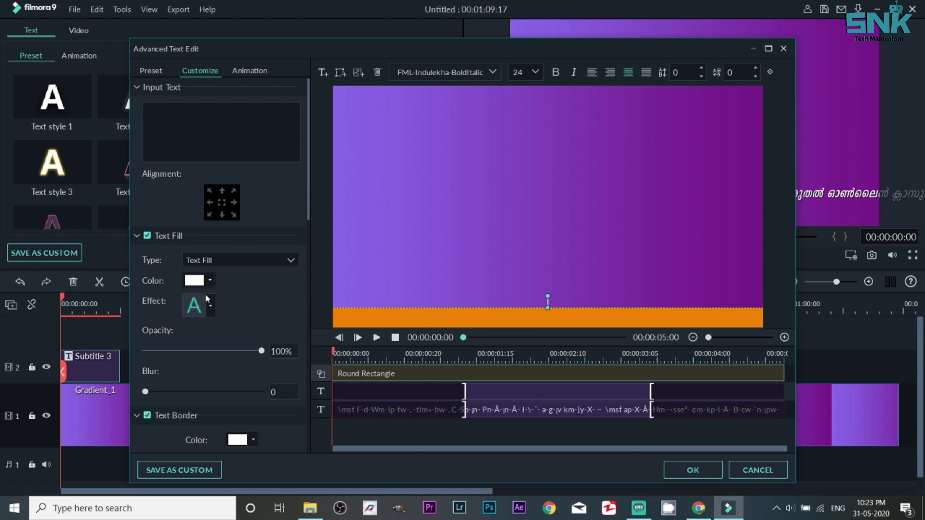
pyautogui.scroll(-3, 217, 324)
pyautogui.scroll(-3, 217, 324)
pyautogui.scroll(-3, 216, 324)
pyautogui.scroll(-3, 216, 325)
pyautogui.scroll(-2, 217, 325)
pyautogui.scroll(-4, 239, 387)
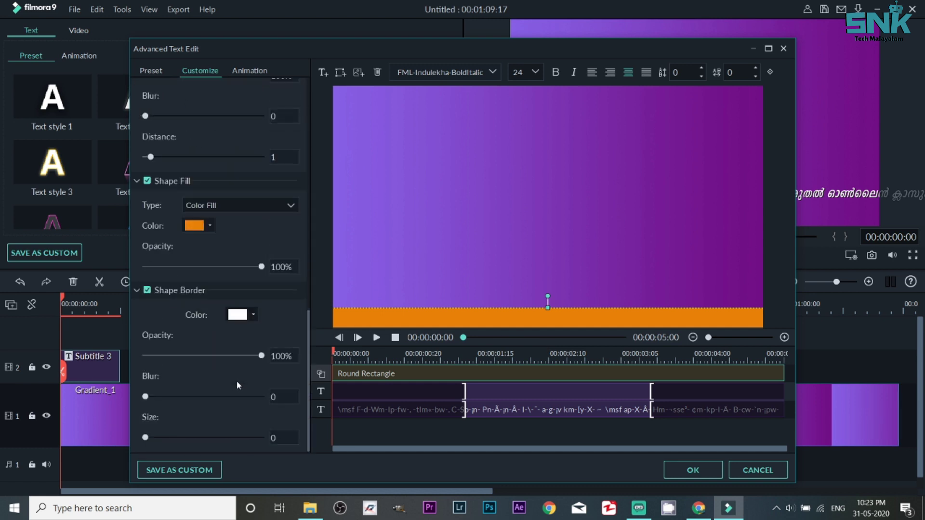
# Fill the bar white and move its layer beneath the Malayalam ticker text layers
pyautogui.click(204, 228)
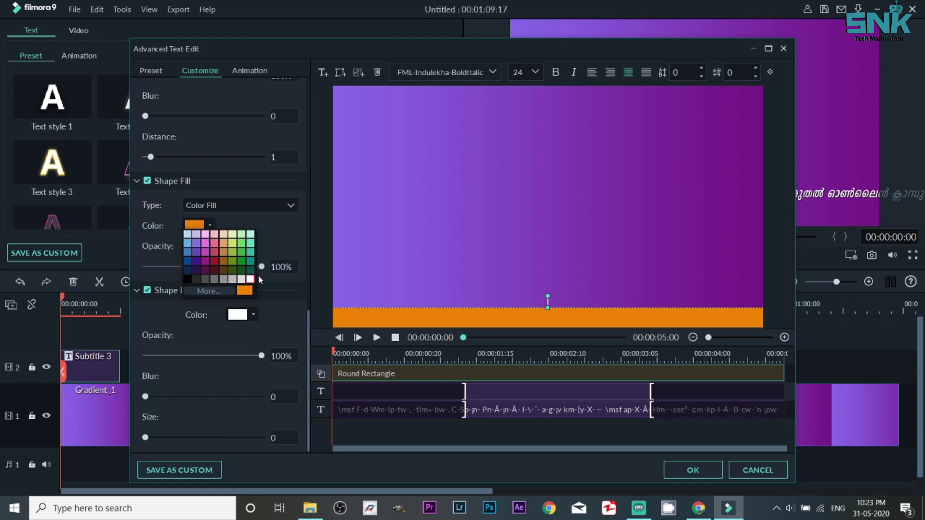
pyautogui.click(251, 279)
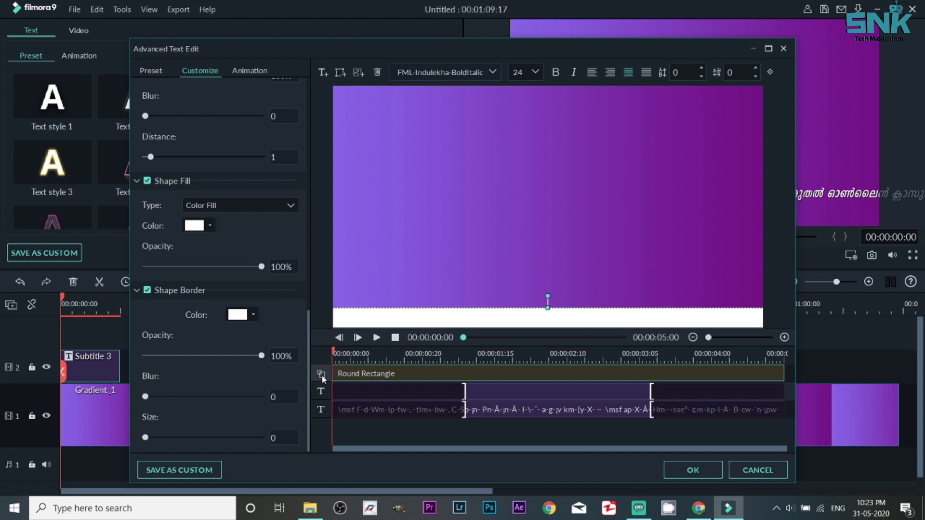
pyautogui.moveTo(321, 375); pyautogui.dragTo(326, 409)
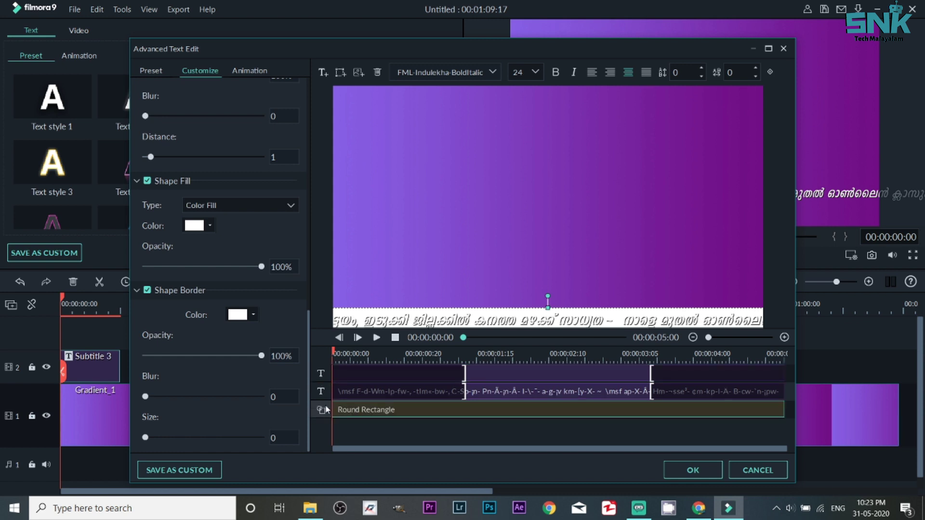
pyautogui.click(391, 319)
pyautogui.moveTo(392, 319); pyautogui.dragTo(393, 316)
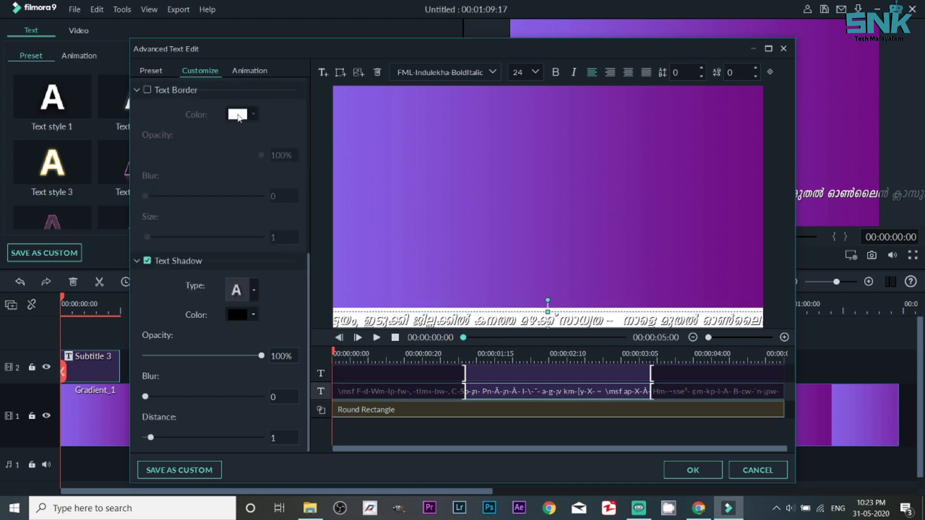
# Set the ticker text fill colour to dark red after trying purple shades
pyautogui.scroll(1, 236, 145)
pyautogui.scroll(1, 236, 193)
pyautogui.scroll(3, 236, 210)
pyautogui.scroll(3, 235, 209)
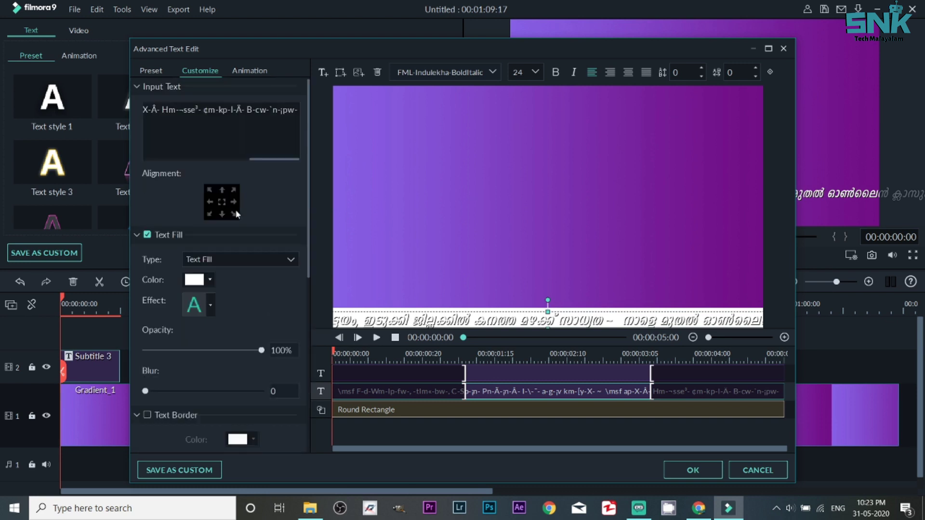
pyautogui.click(210, 281)
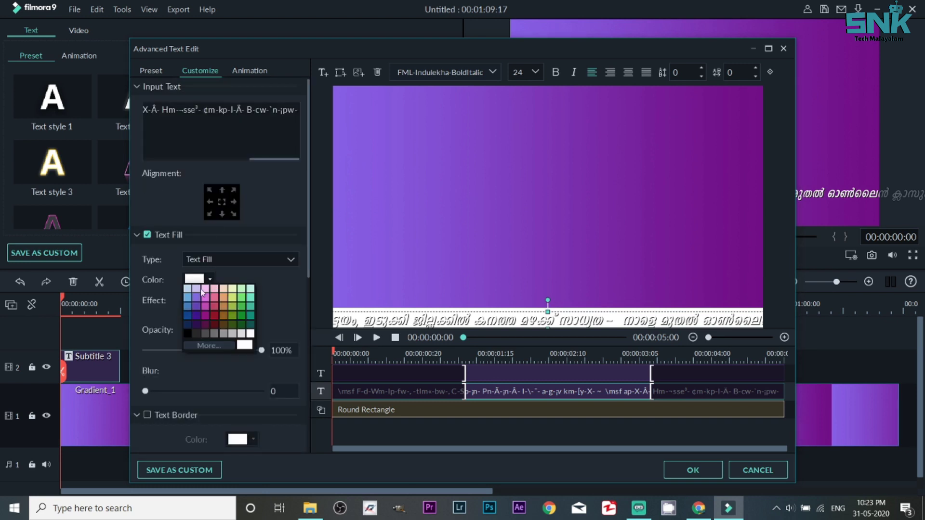
pyautogui.click(195, 320)
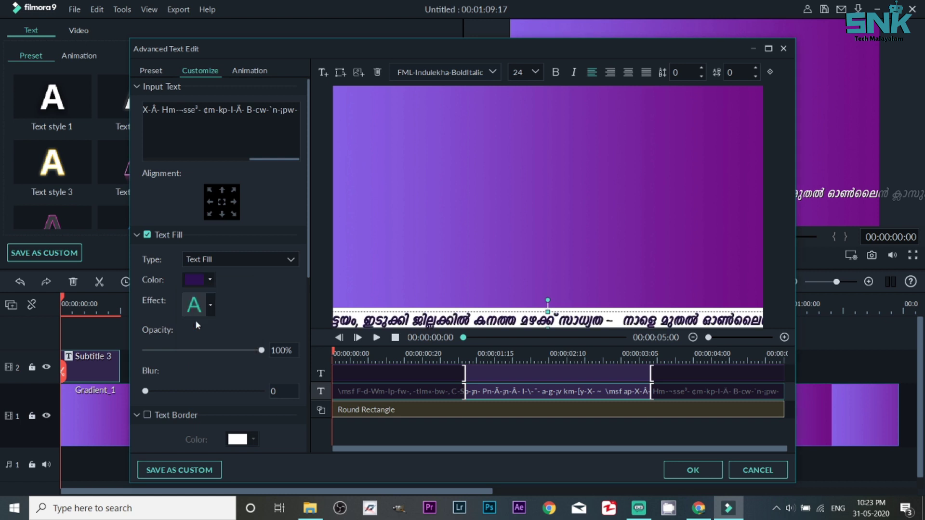
pyautogui.click(199, 314)
pyautogui.click(210, 280)
pyautogui.click(210, 279)
pyautogui.click(198, 312)
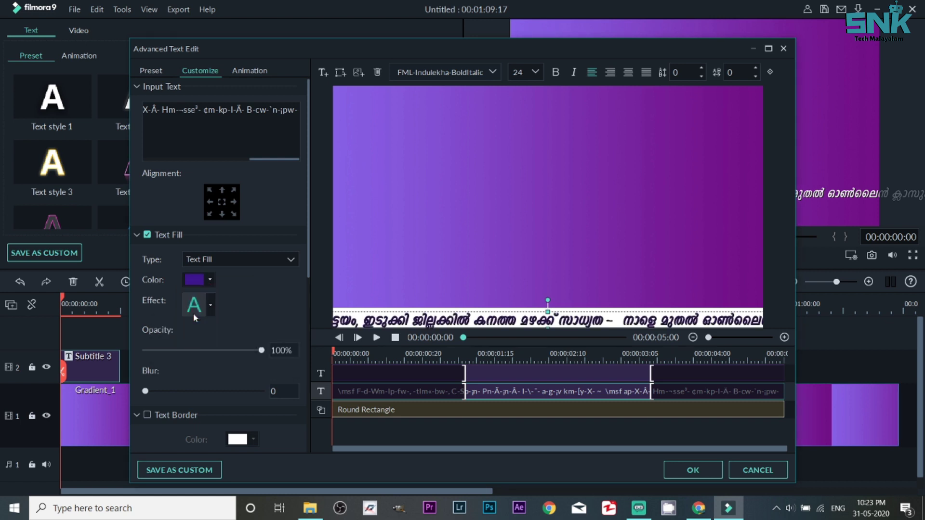
pyautogui.click(211, 279)
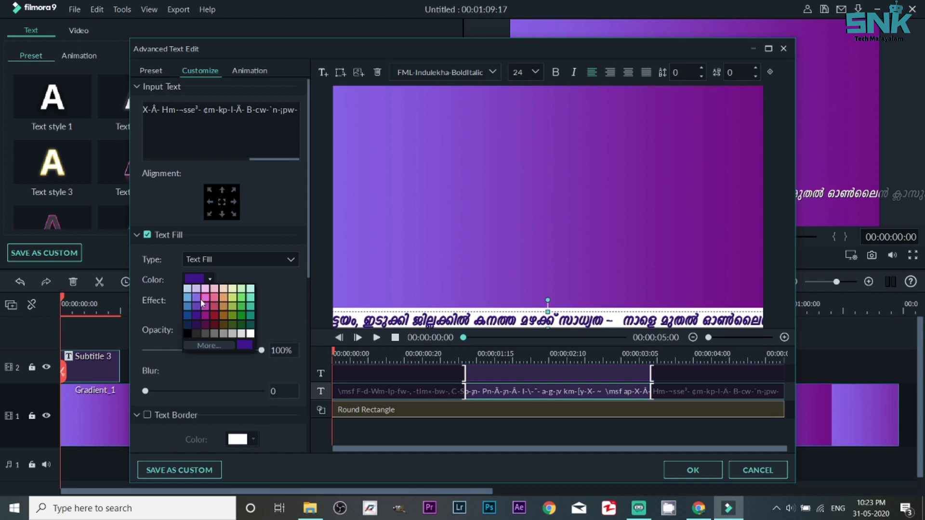
pyautogui.click(215, 324)
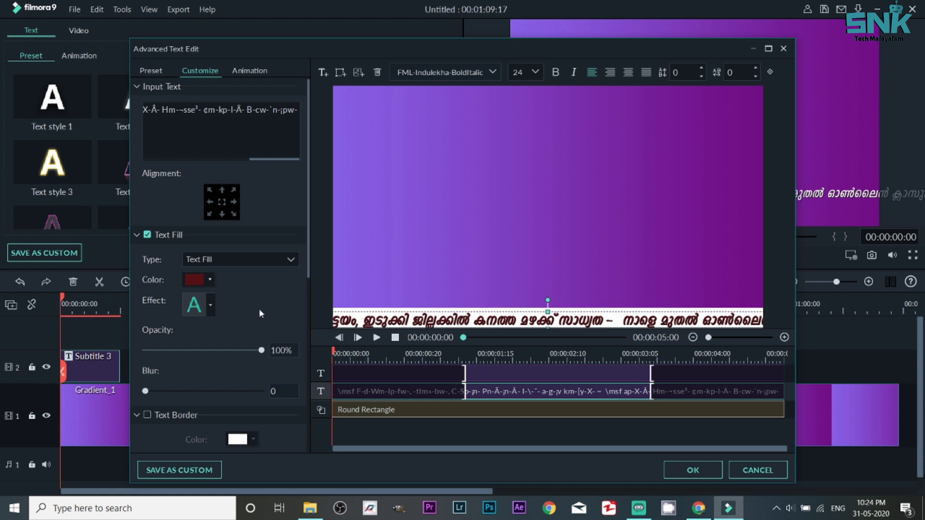
# Set the ticker font size to 20 and align the text neatly on the white bar
pyautogui.moveTo(436, 320); pyautogui.dragTo(437, 321)
pyautogui.click(536, 72)
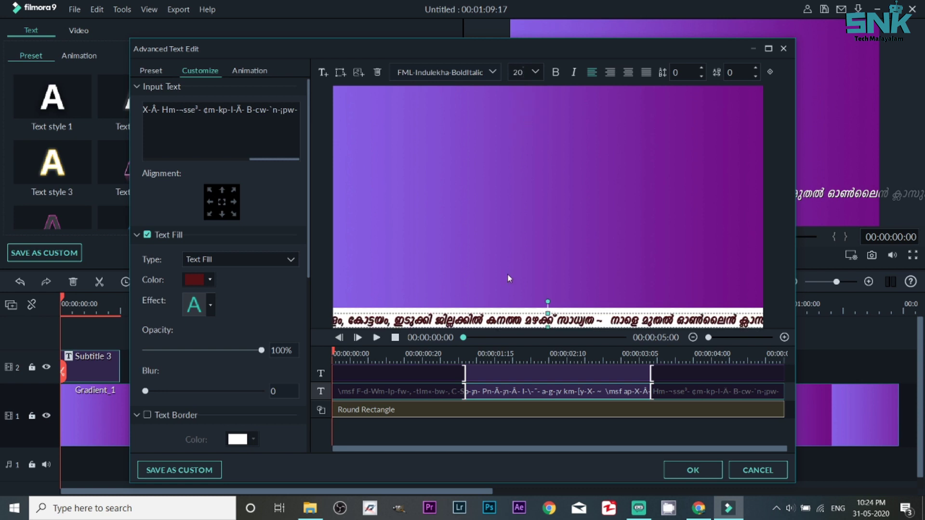
pyautogui.moveTo(501, 325); pyautogui.dragTo(503, 325)
pyautogui.click(375, 413)
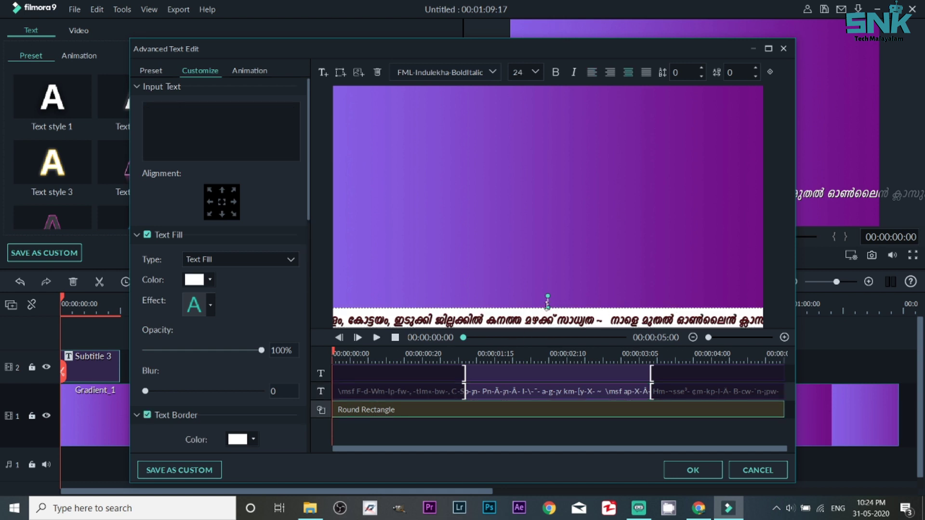
pyautogui.moveTo(547, 307); pyautogui.dragTo(547, 310)
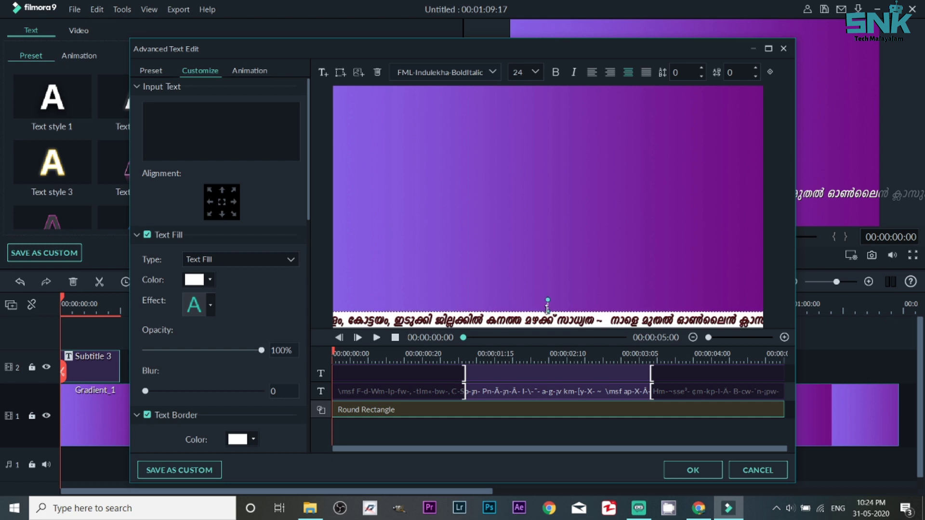
pyautogui.click(528, 324)
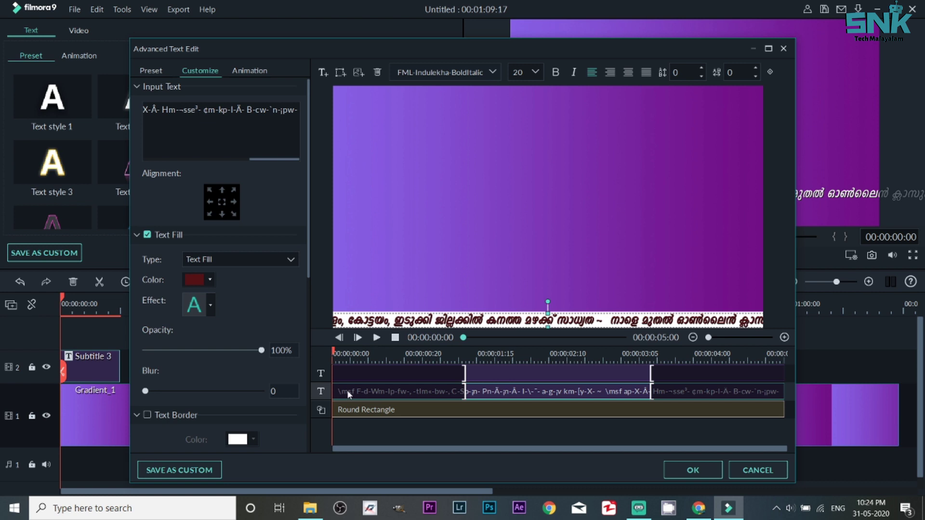
pyautogui.click(255, 70)
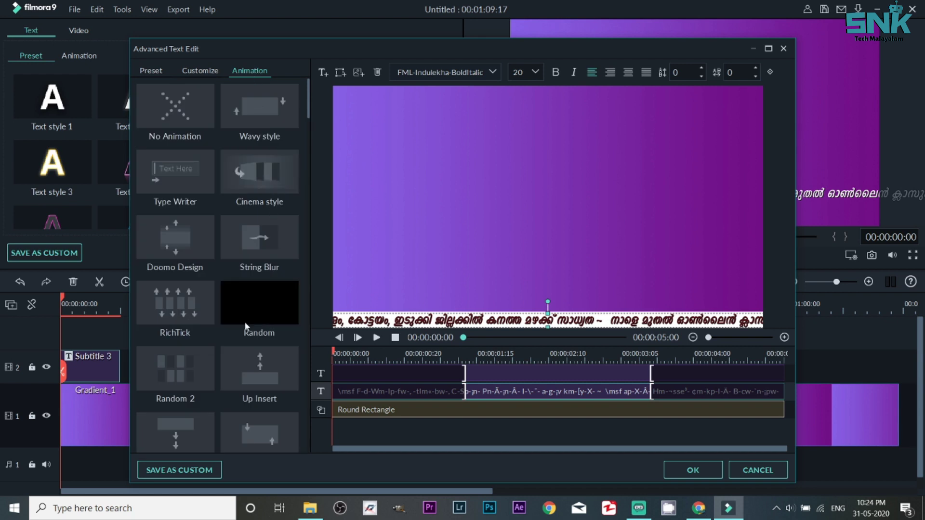
# Apply the Left Roll animation to the Malayalam ticker text and confirm with OK
pyautogui.scroll(-3, 261, 358)
pyautogui.scroll(-5, 283, 383)
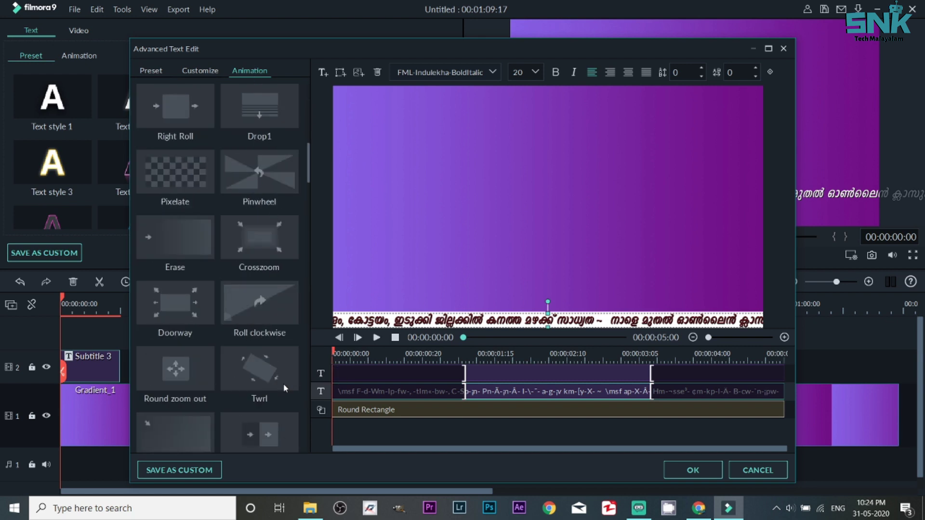
pyautogui.scroll(5, 260, 315)
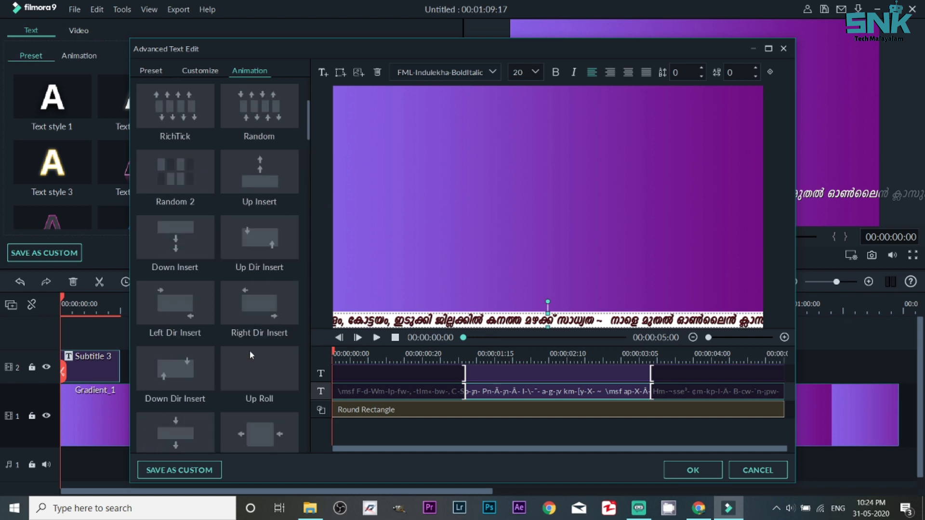
pyautogui.scroll(3, 244, 380)
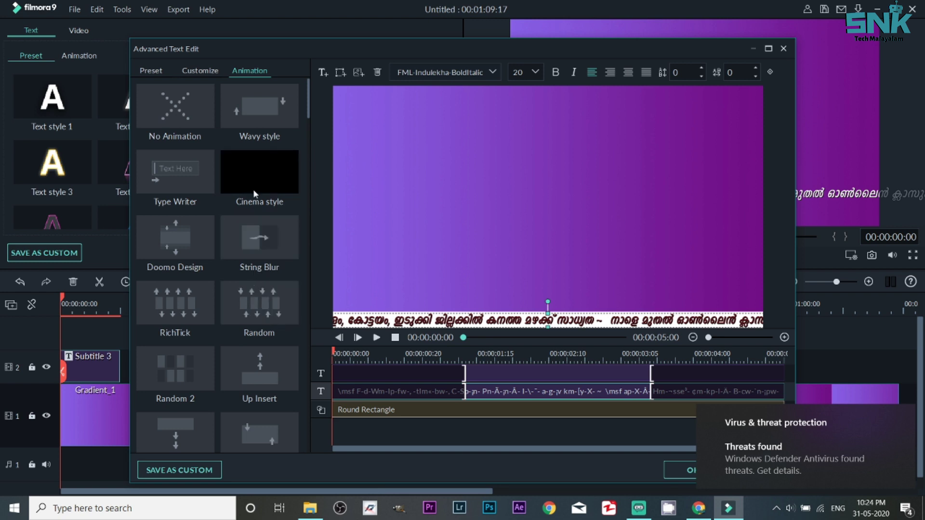
pyautogui.scroll(-3, 233, 240)
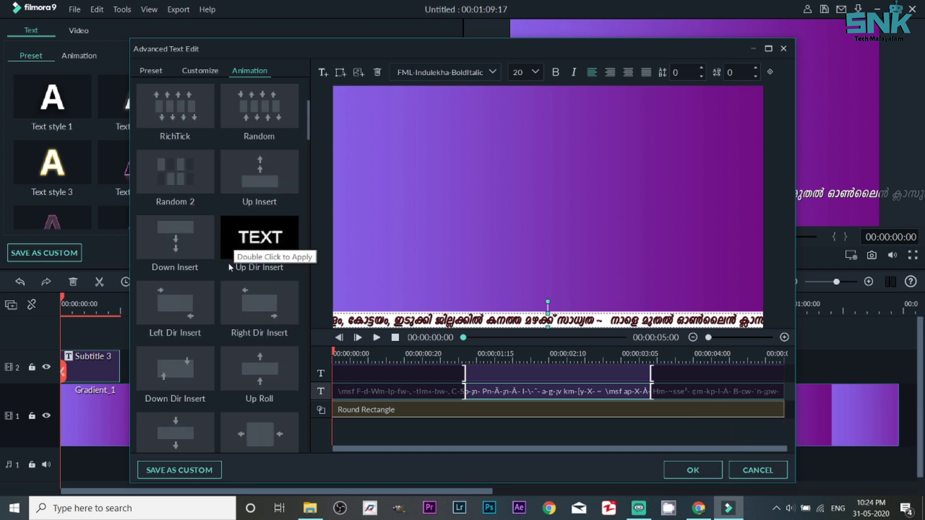
pyautogui.scroll(-3, 231, 268)
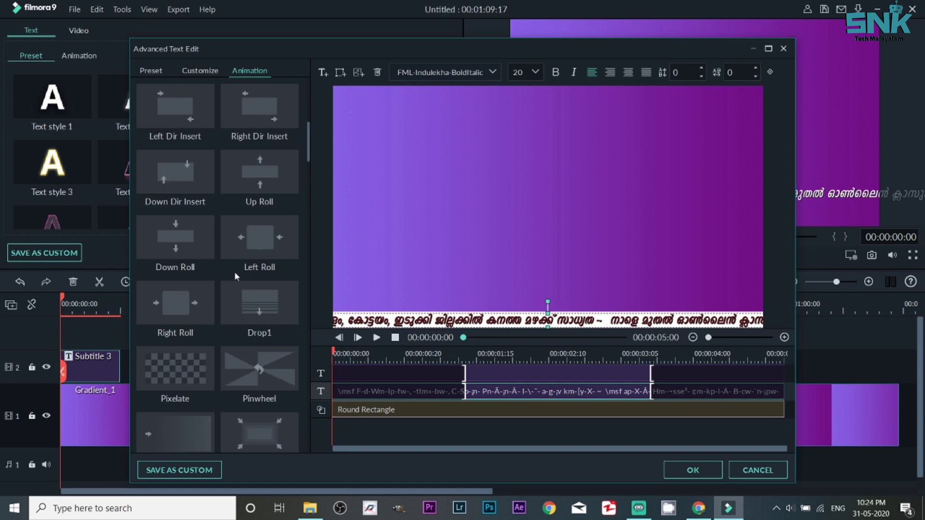
pyautogui.click(257, 248)
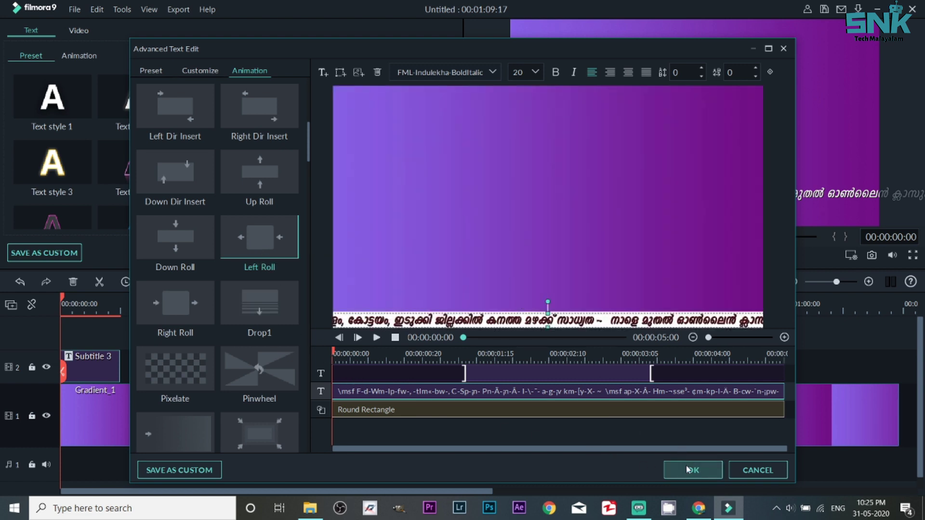
pyautogui.click(688, 470)
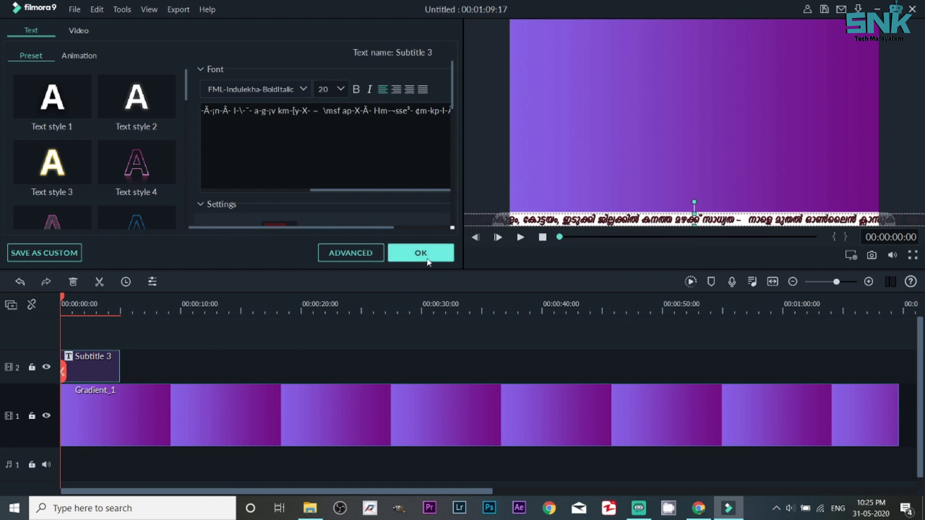
# Close the text editor and stretch Subtitle 3 to about 15 seconds, previewing the ticker roll between extensions
pyautogui.click(429, 254)
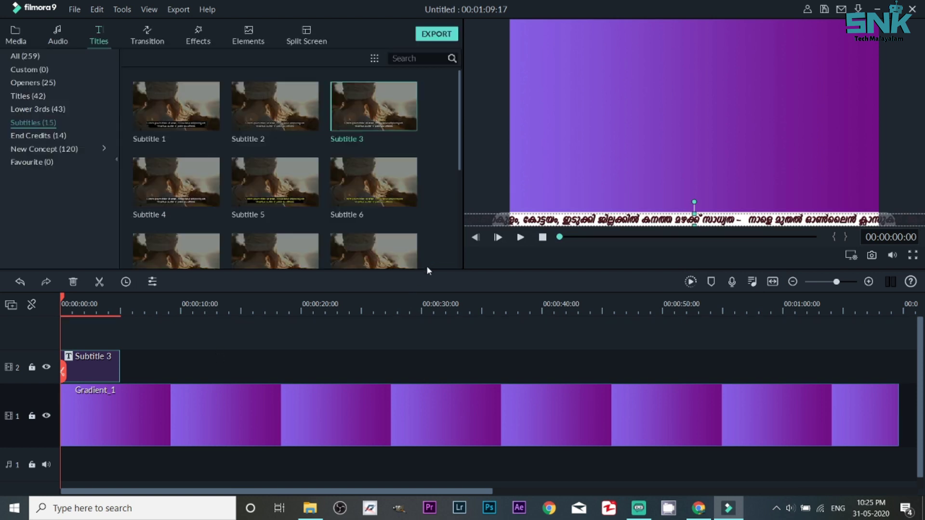
pyautogui.click(521, 238)
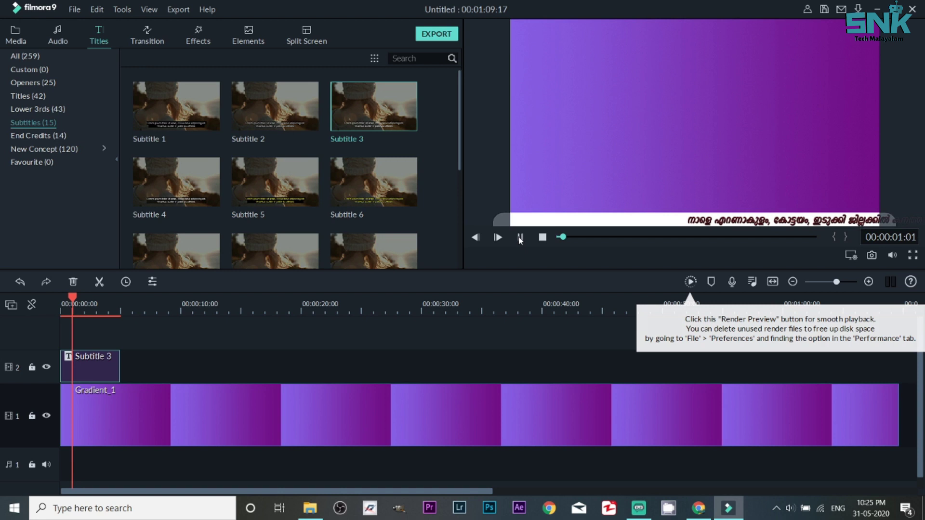
pyautogui.press('space')
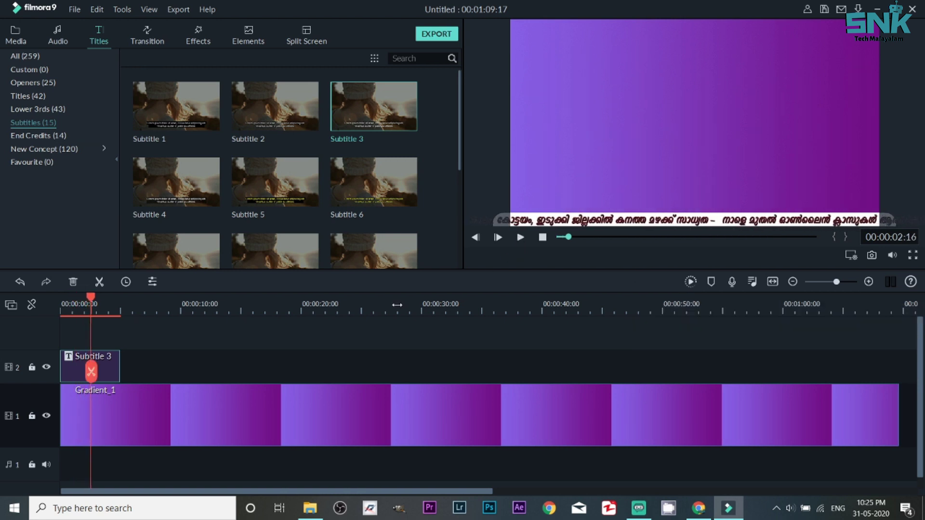
pyautogui.moveTo(121, 366); pyautogui.dragTo(195, 370)
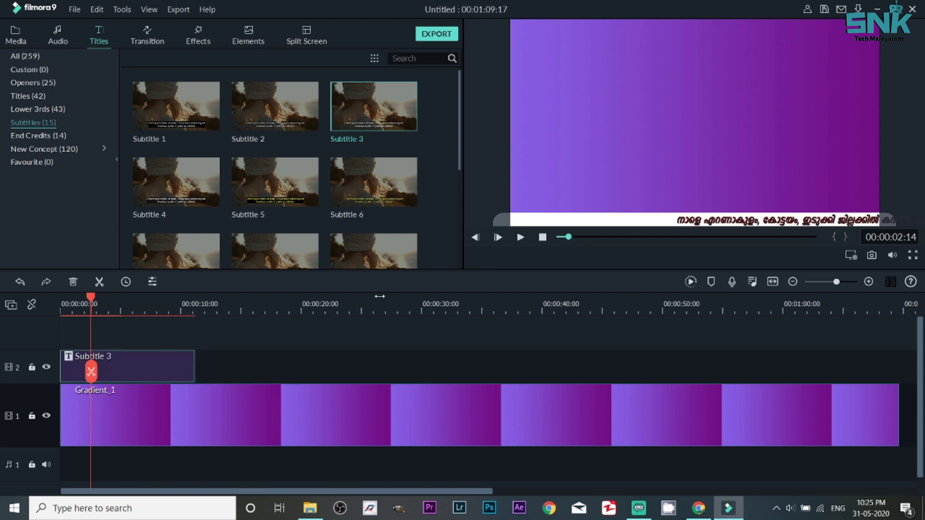
pyautogui.click(520, 237)
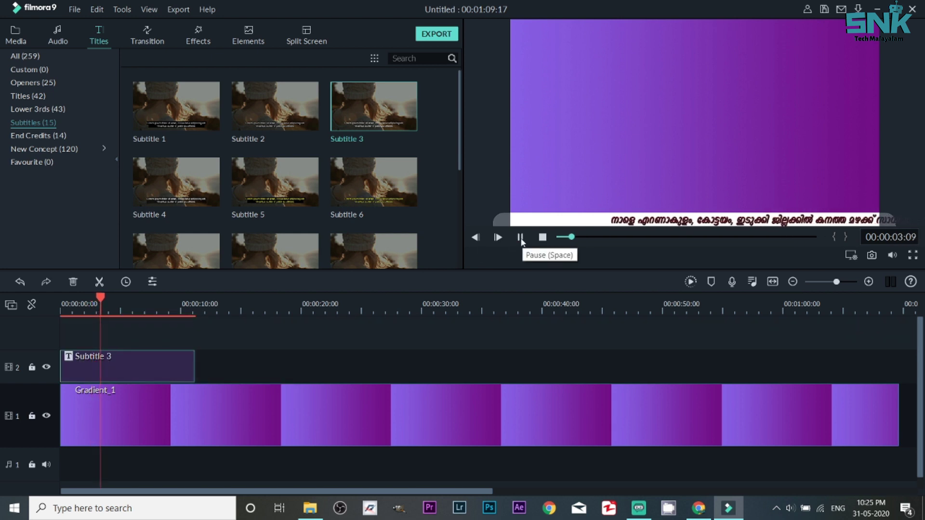
pyautogui.click(520, 237)
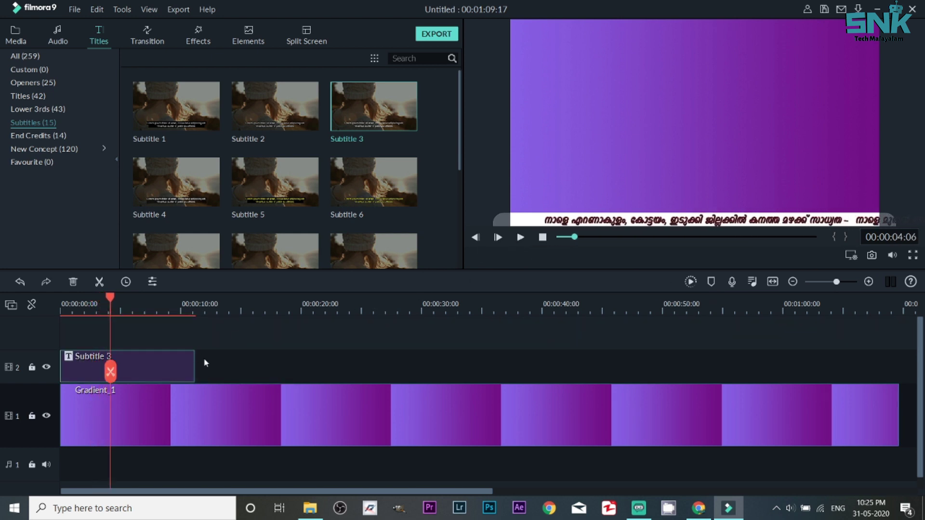
pyautogui.moveTo(196, 365); pyautogui.dragTo(220, 366)
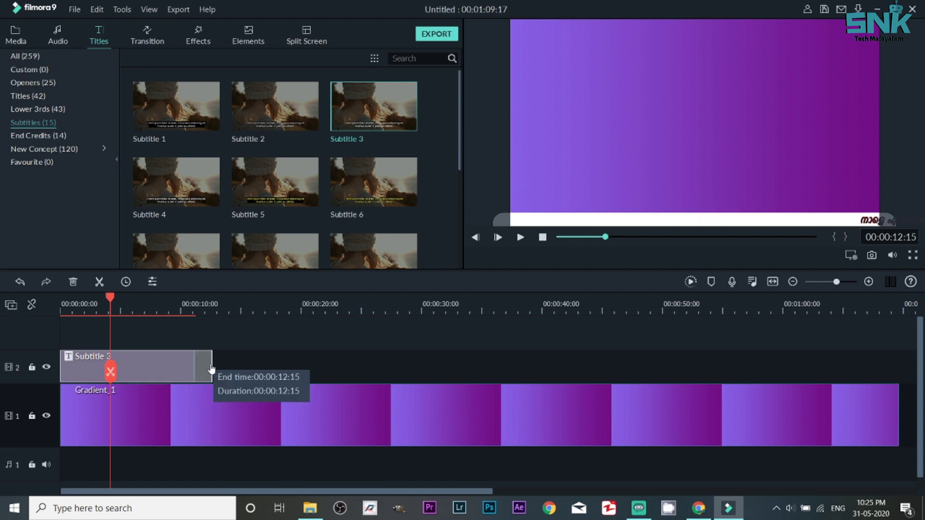
pyautogui.click(521, 238)
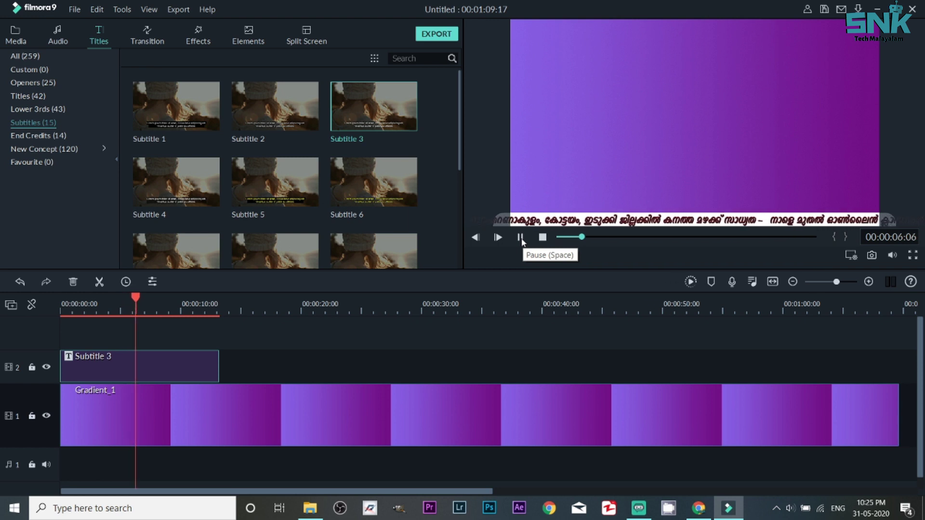
pyautogui.click(521, 238)
pyautogui.moveTo(219, 368); pyautogui.dragTo(245, 367)
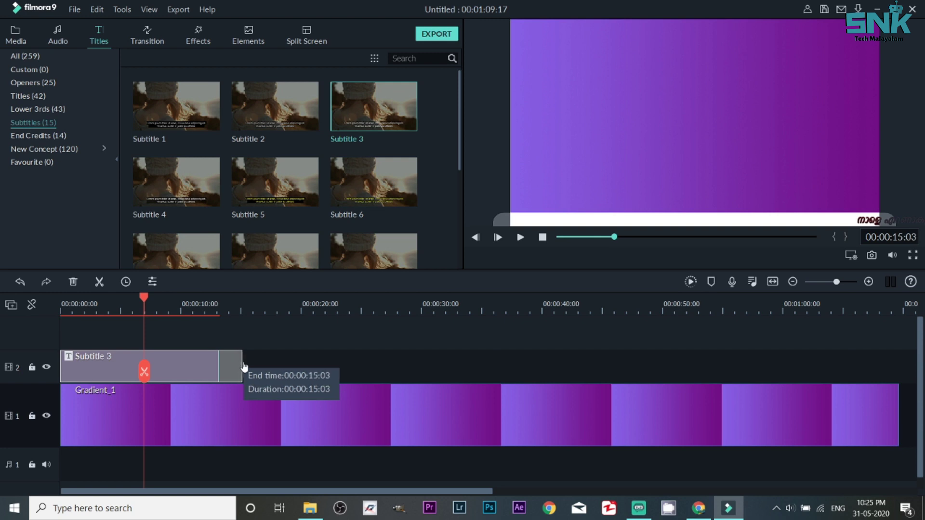
pyautogui.click(520, 237)
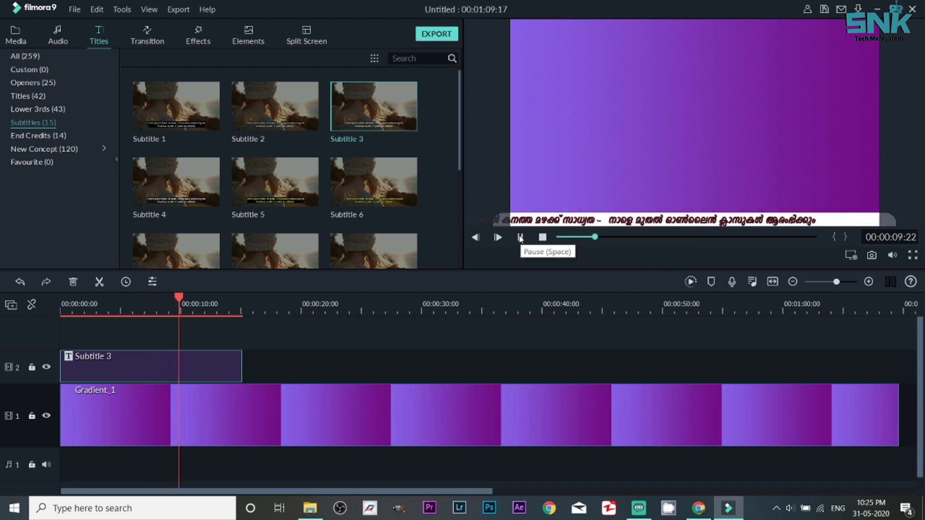
pyautogui.click(520, 237)
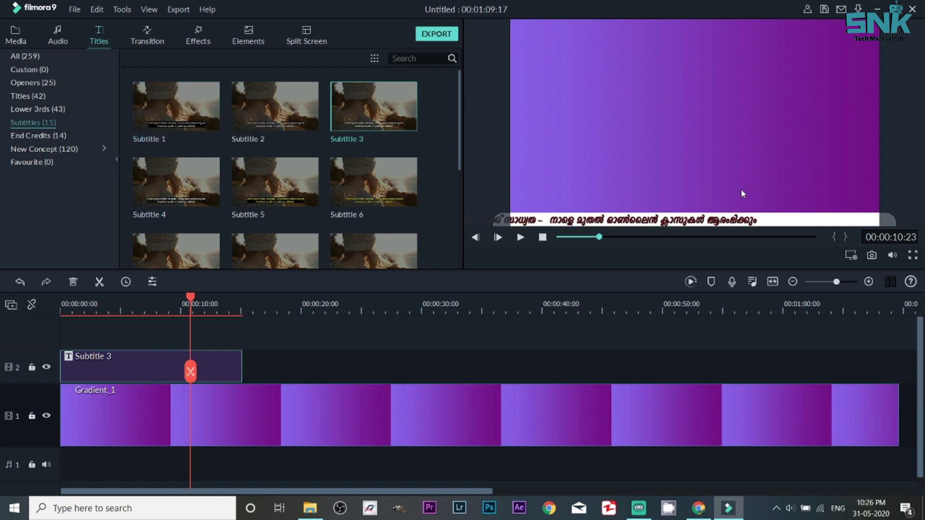
# Drop the Subtitle 1 preset on track 3 and replace its placeholder text with FLASH NEWS
pyautogui.click(155, 111)
pyautogui.moveTo(150, 270); pyautogui.dragTo(63, 346)
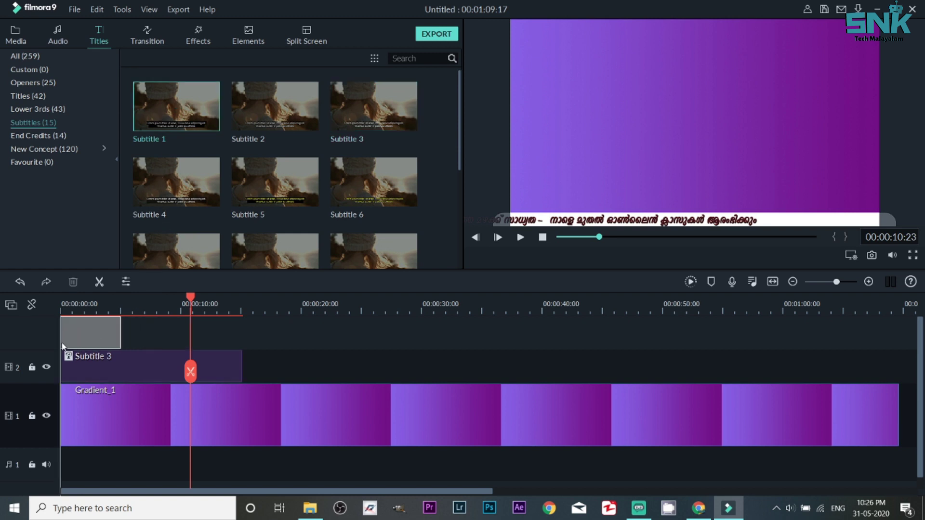
pyautogui.moveTo(62, 346); pyautogui.dragTo(63, 347)
pyautogui.doubleClick(80, 364)
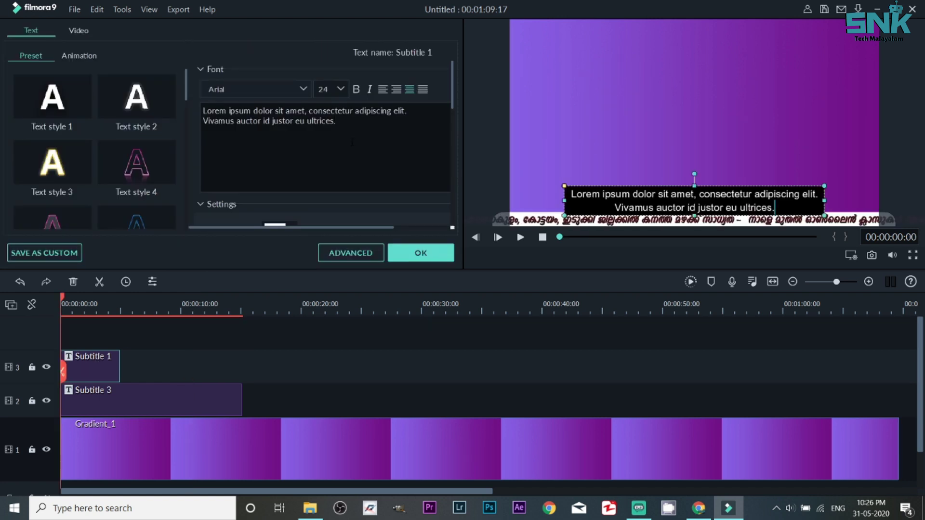
pyautogui.hotkey('ctrl', 'a')
pyautogui.press('BackSpace')
pyautogui.write('FLASH NEWS')
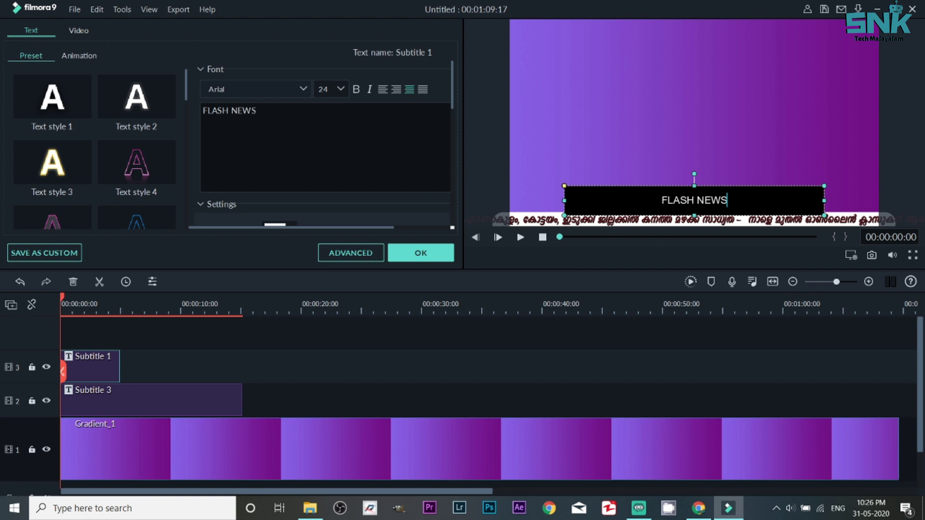
# Move the FLASH NEWS box down-left over the ticker's start and make it narrower
pyautogui.click(348, 254)
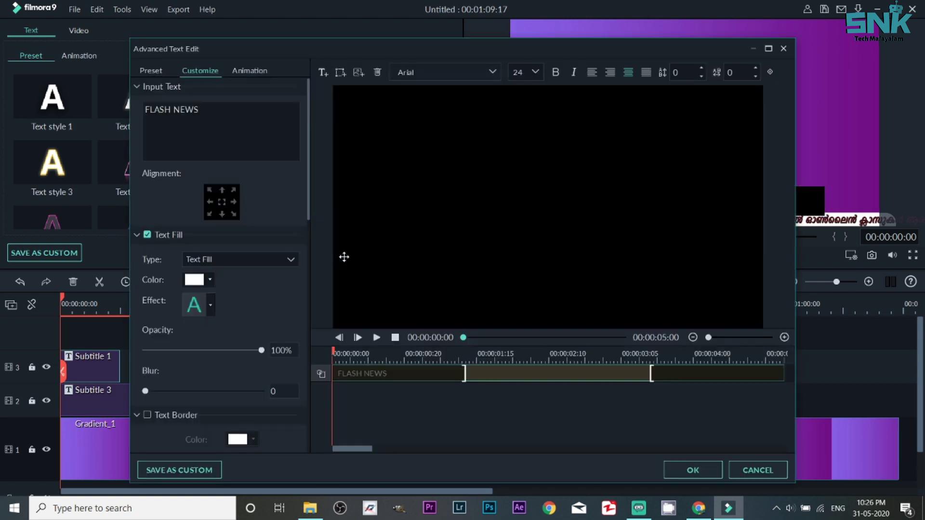
pyautogui.moveTo(449, 292)
pyautogui.mouseDown()
pyautogui.moveTo(405, 300)
pyautogui.moveTo(413, 301)
pyautogui.mouseUp()
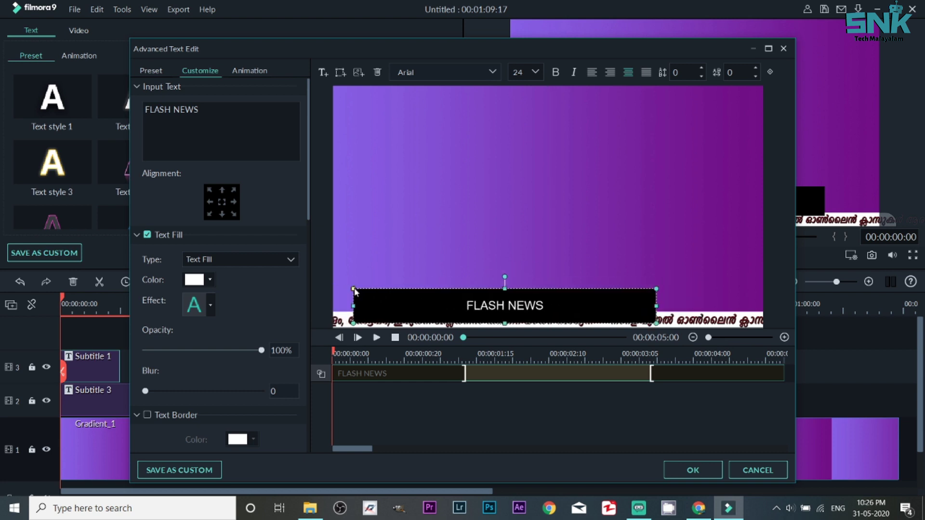
pyautogui.moveTo(353, 291)
pyautogui.mouseDown()
pyautogui.moveTo(513, 319)
pyautogui.moveTo(609, 313)
pyautogui.moveTo(384, 292)
pyautogui.moveTo(379, 317)
pyautogui.mouseUp()
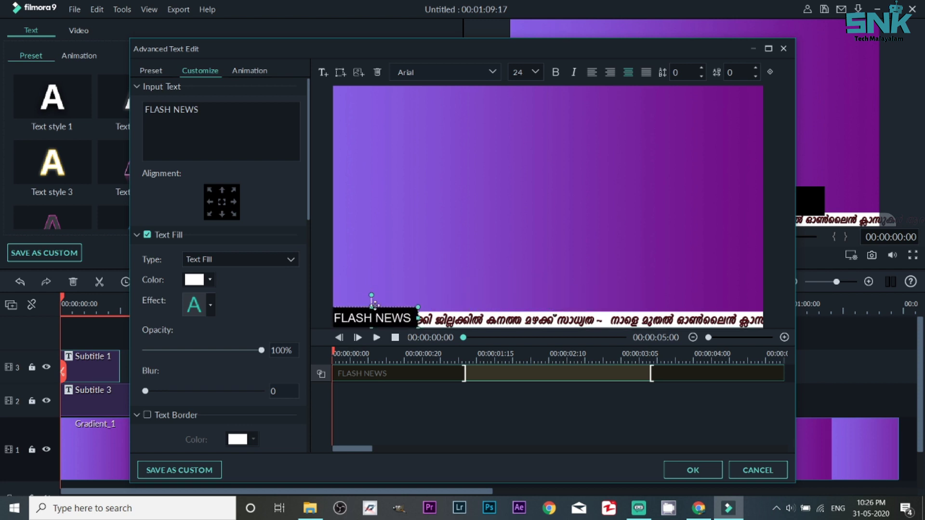
pyautogui.moveTo(371, 302); pyautogui.dragTo(371, 307)
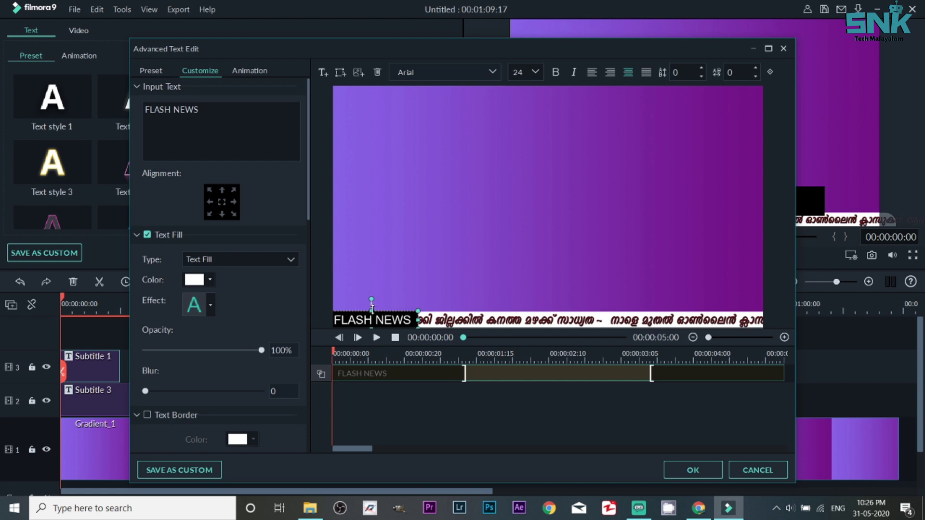
# Pull in the FLASH NEWS box's right side and shorten it to fit the corner
pyautogui.click(441, 310)
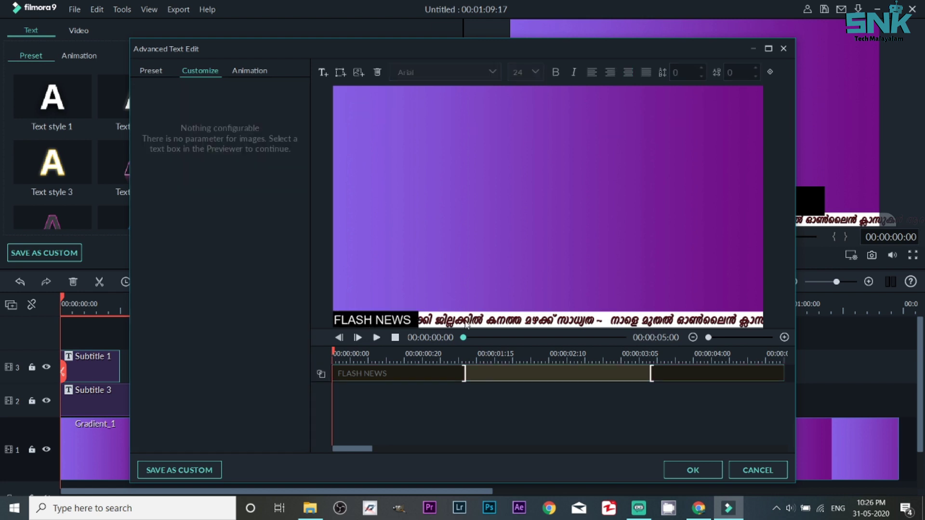
pyautogui.click(429, 321)
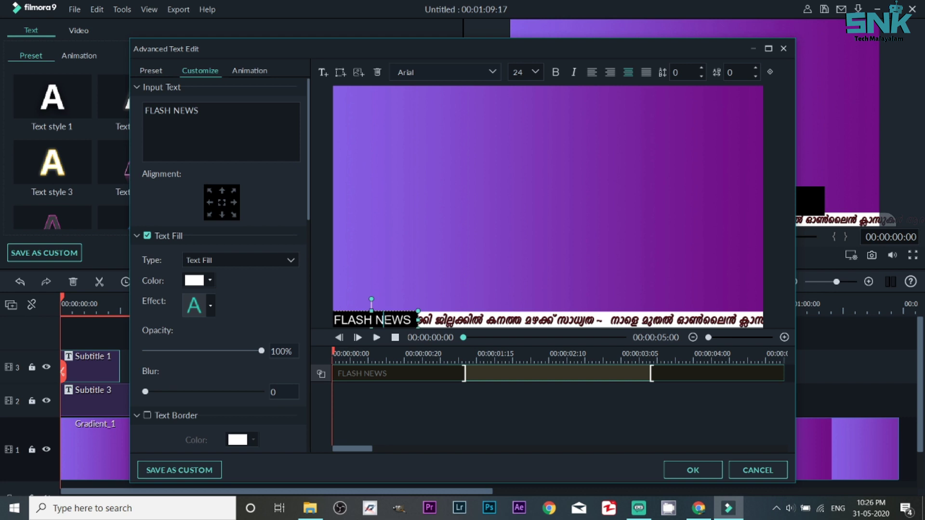
pyautogui.moveTo(427, 319)
pyautogui.mouseDown()
pyautogui.moveTo(376, 317)
pyautogui.moveTo(367, 329)
pyautogui.mouseUp()
pyautogui.click(484, 284)
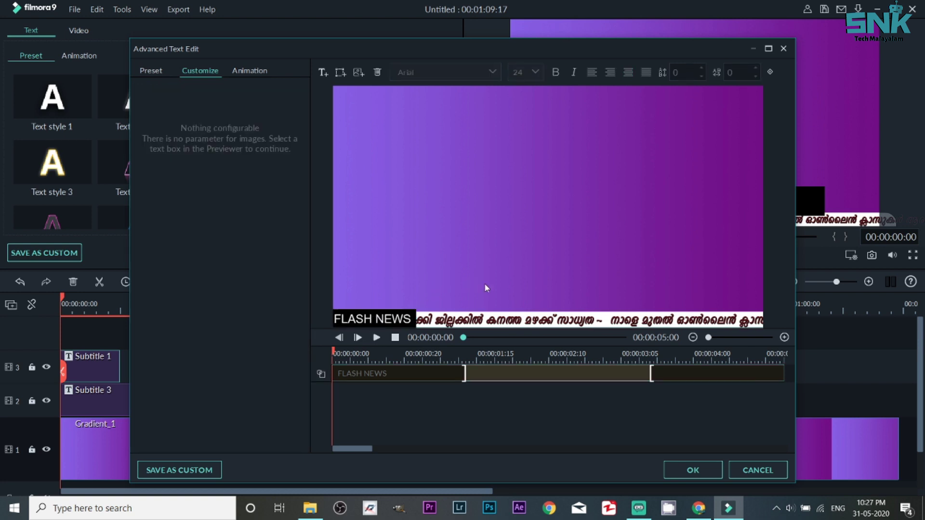
pyautogui.click(388, 319)
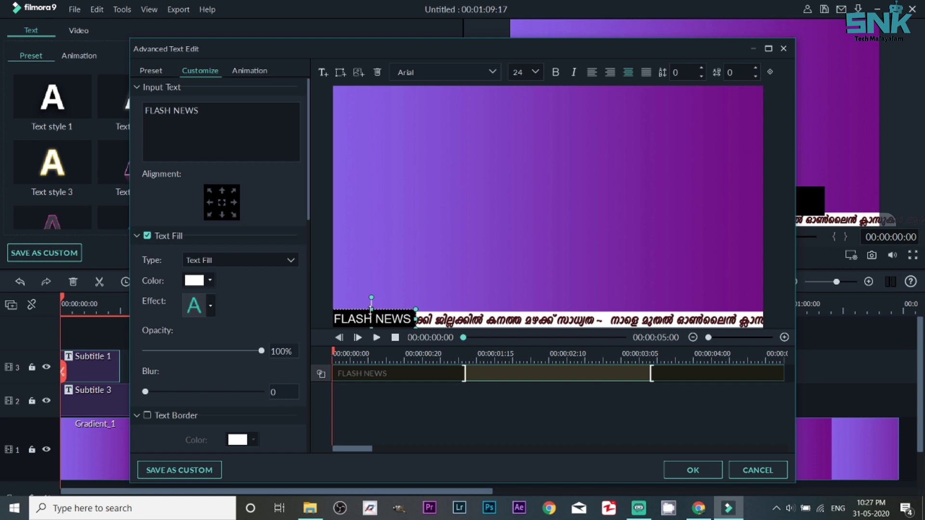
pyautogui.moveTo(371, 309); pyautogui.dragTo(371, 310)
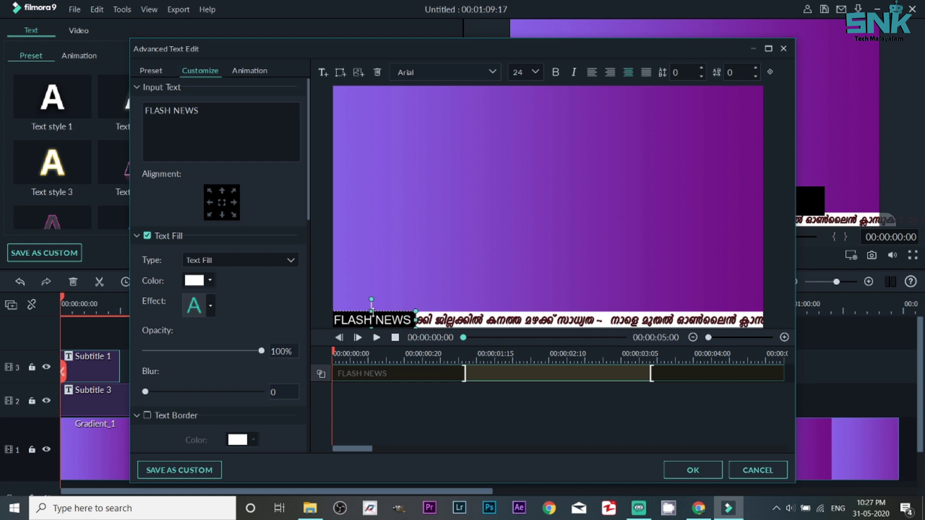
# Change the FLASH NEWS font to BebasNeueBold after briefly trying Amiri Bold Slanted
pyautogui.click(419, 291)
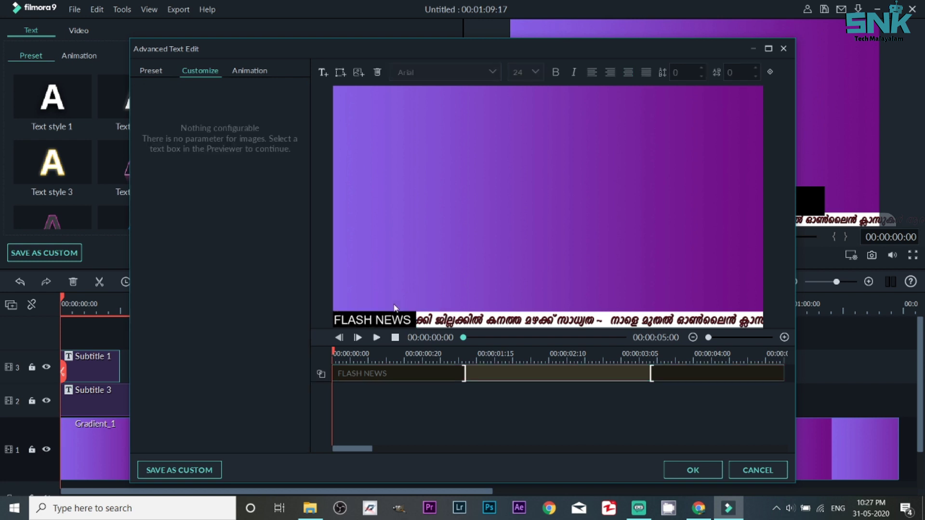
pyautogui.click(376, 321)
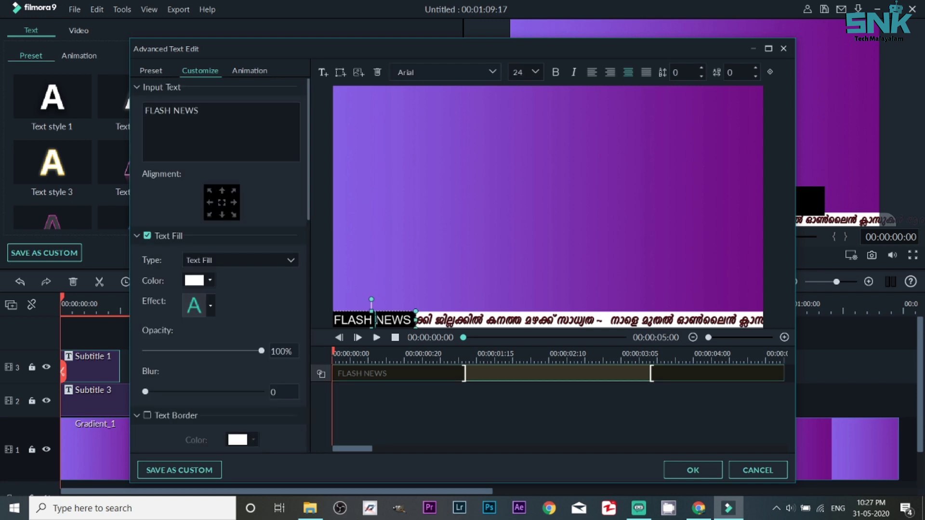
pyautogui.doubleClick(372, 319)
pyautogui.click(496, 73)
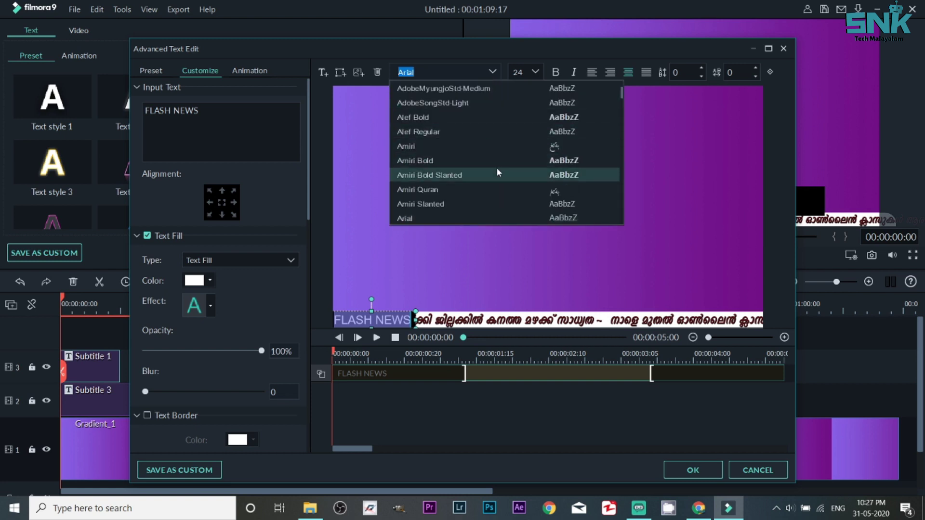
pyautogui.click(496, 170)
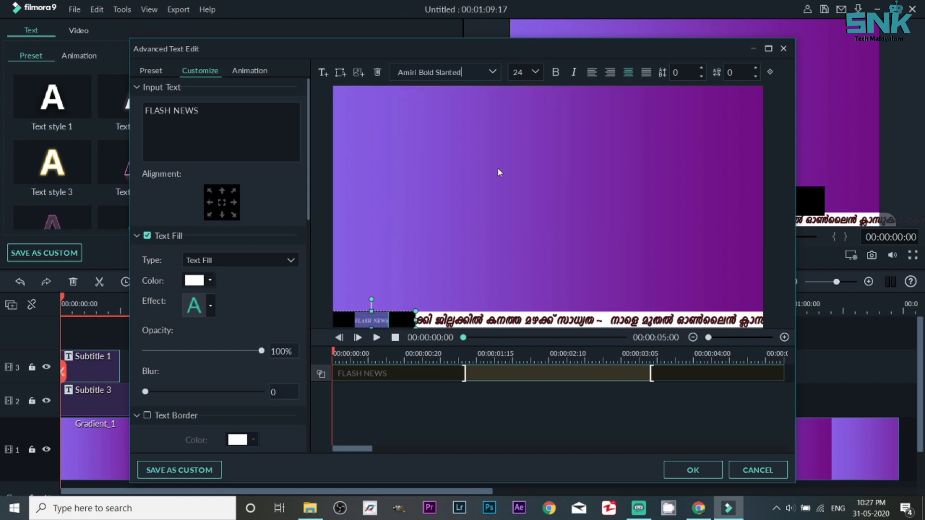
pyautogui.click(488, 74)
pyautogui.scroll(-1, 498, 182)
pyautogui.scroll(-1, 498, 182)
pyautogui.scroll(-2, 498, 182)
pyautogui.scroll(-1, 498, 182)
pyautogui.click(499, 198)
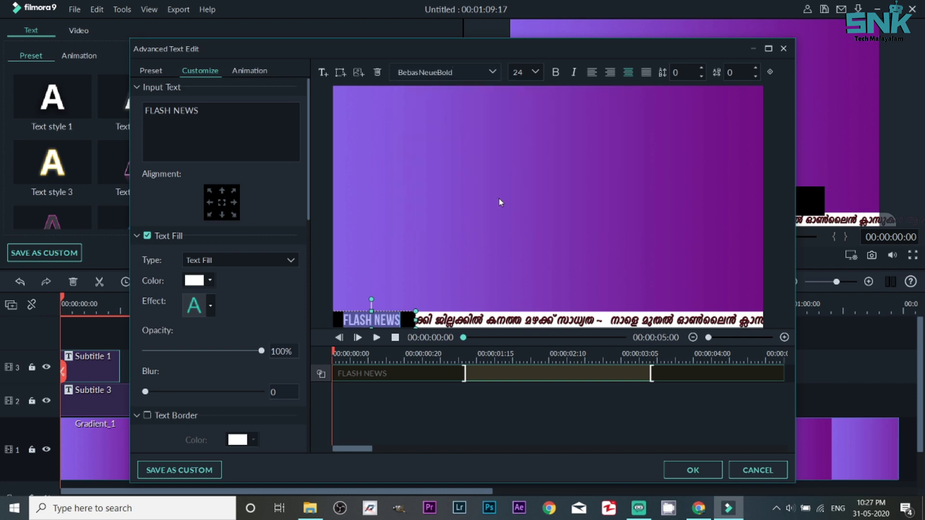
# Reselect the FLASH NEWS box and show its animation presets
pyautogui.click(436, 250)
pyautogui.click(385, 322)
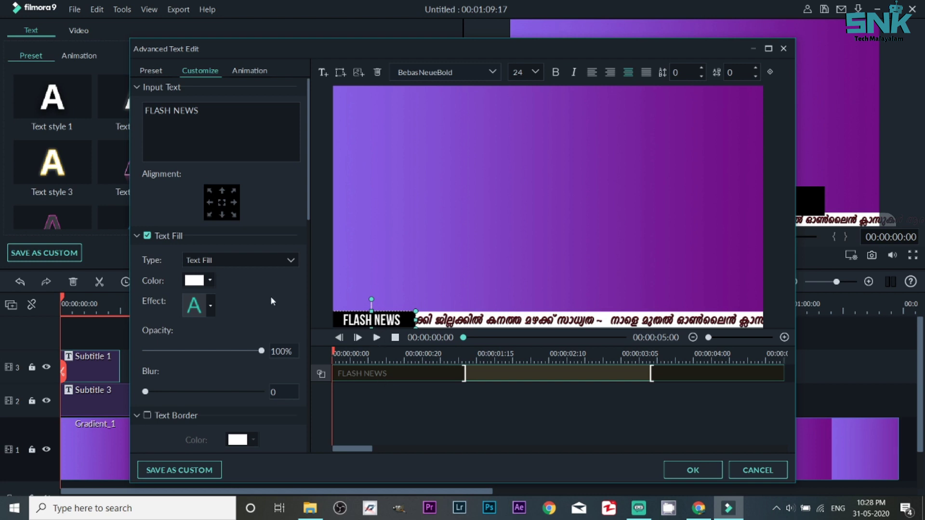
pyautogui.click(247, 69)
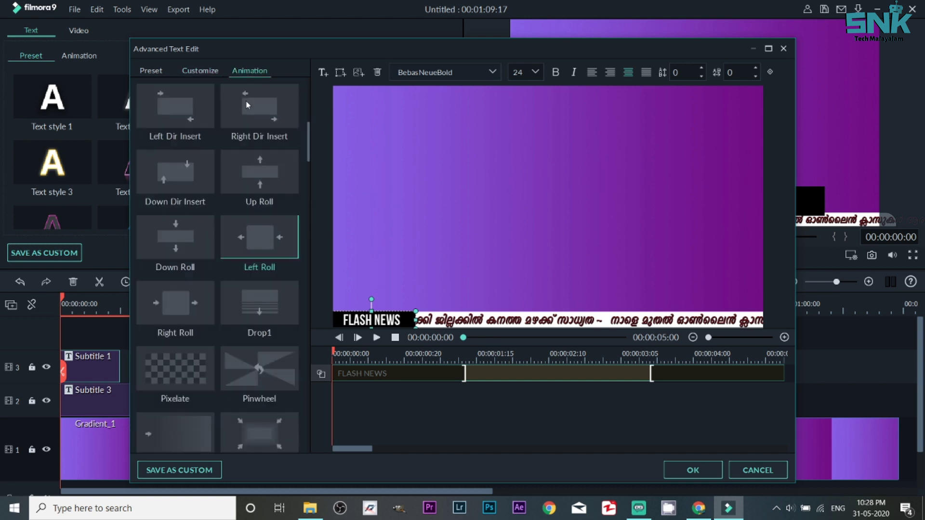
# Try Left Roll, then give FLASH NEWS the Cinema style animation and confirm with OK
pyautogui.click(267, 237)
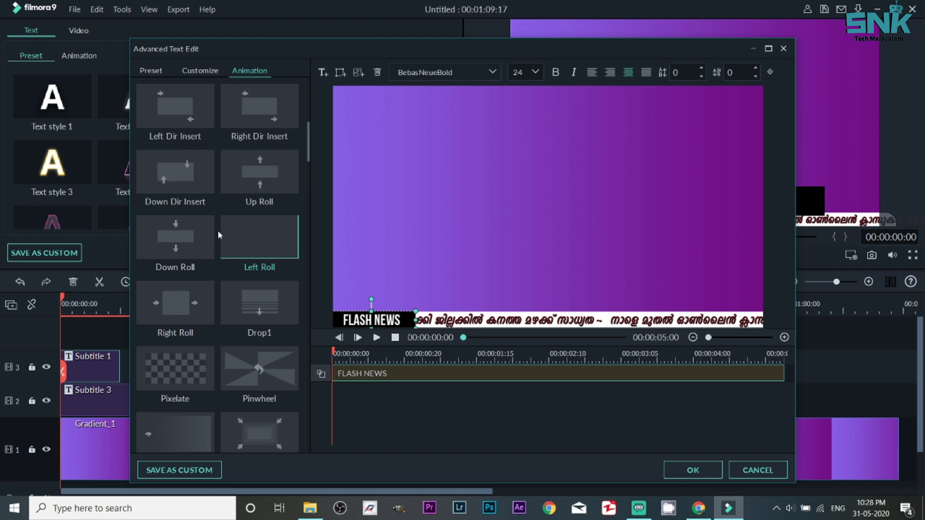
pyautogui.scroll(3, 241, 298)
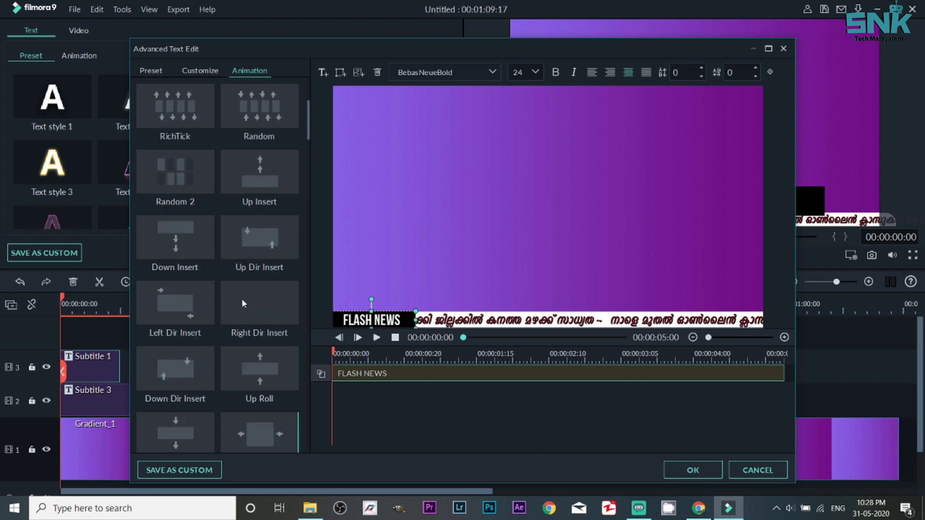
pyautogui.scroll(3, 241, 299)
pyautogui.doubleClick(269, 185)
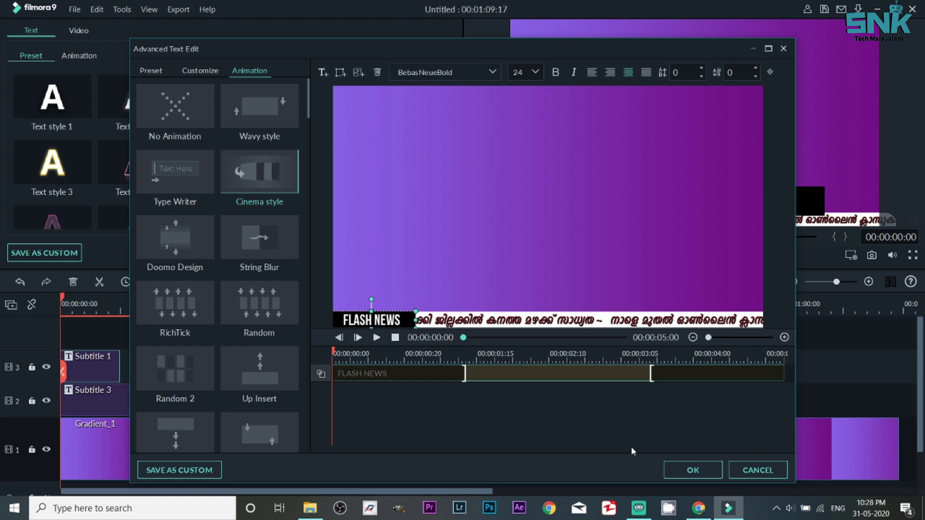
pyautogui.click(706, 473)
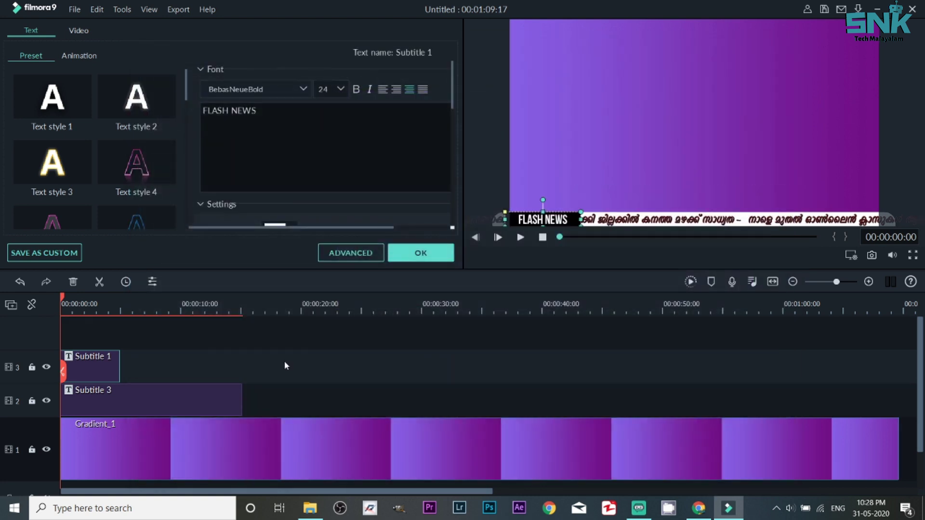
pyautogui.press('space')
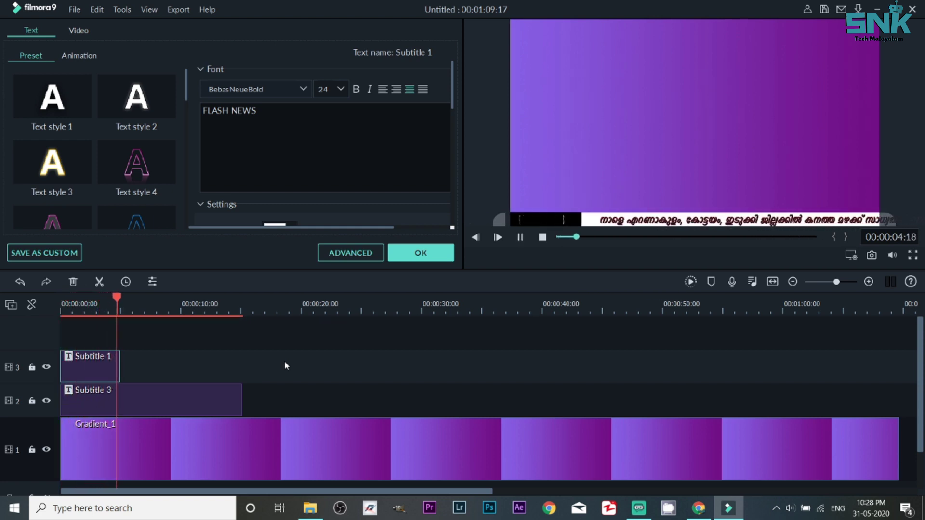
pyautogui.press('space')
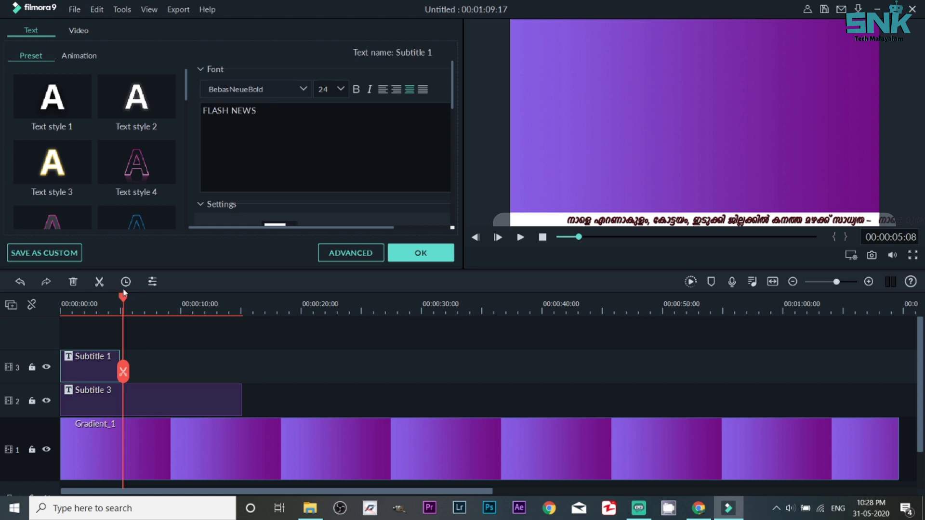
pyautogui.moveTo(121, 299); pyautogui.dragTo(120, 298)
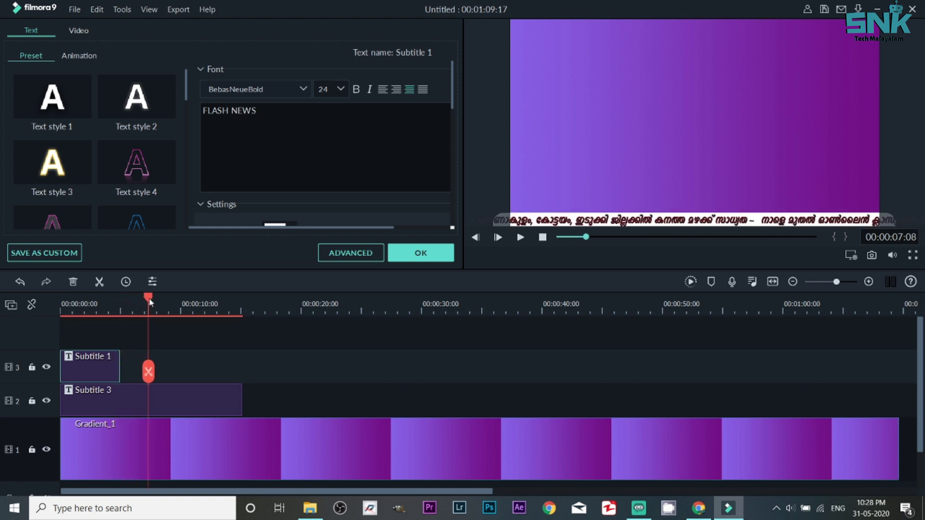
pyautogui.moveTo(136, 370); pyautogui.dragTo(242, 365)
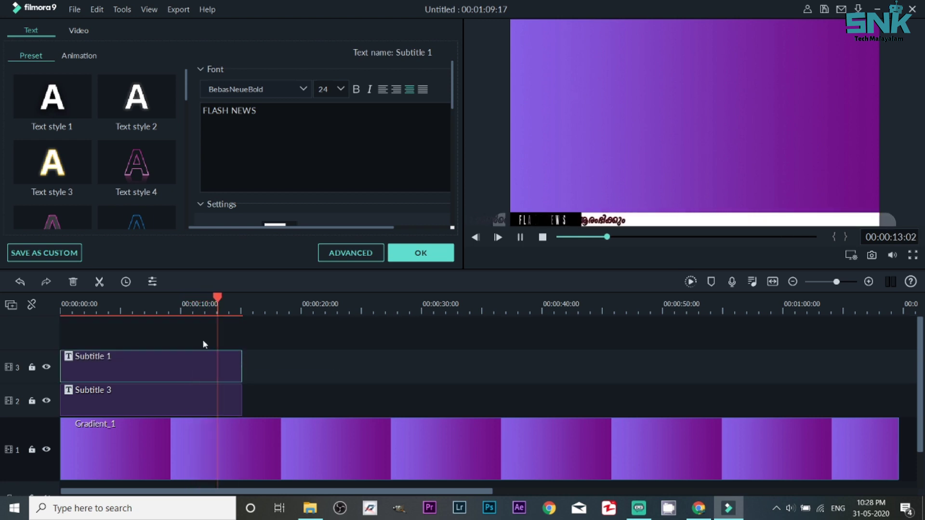
pyautogui.click(144, 304)
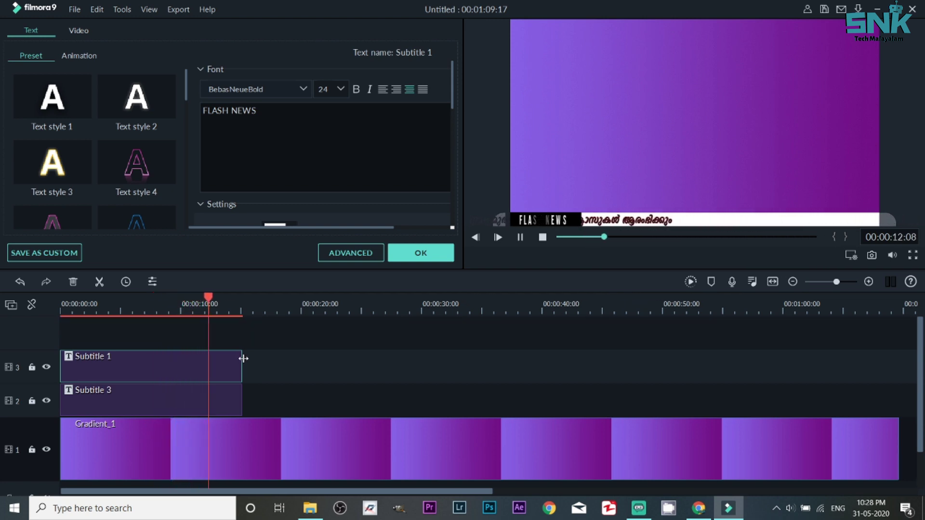
pyautogui.press('space')
pyautogui.moveTo(243, 362); pyautogui.dragTo(149, 357)
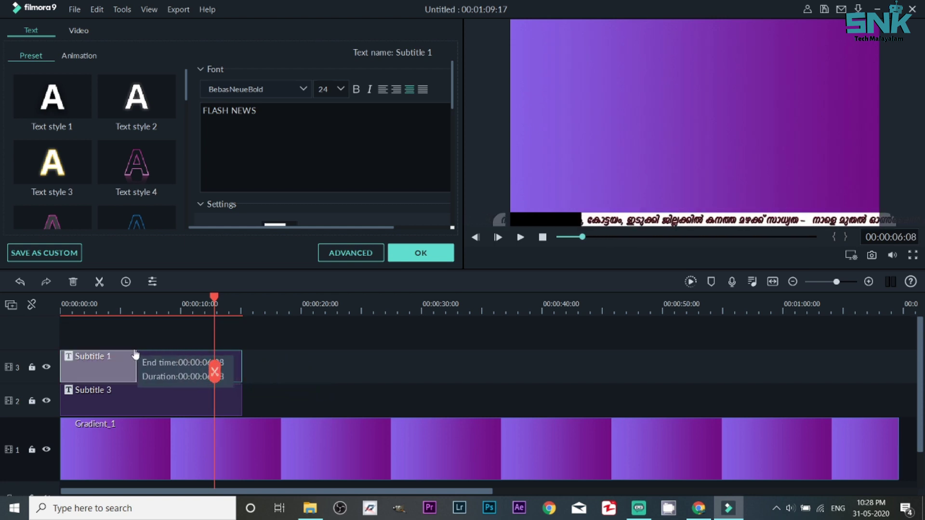
pyautogui.moveTo(149, 357); pyautogui.dragTo(123, 358)
pyautogui.click(232, 366)
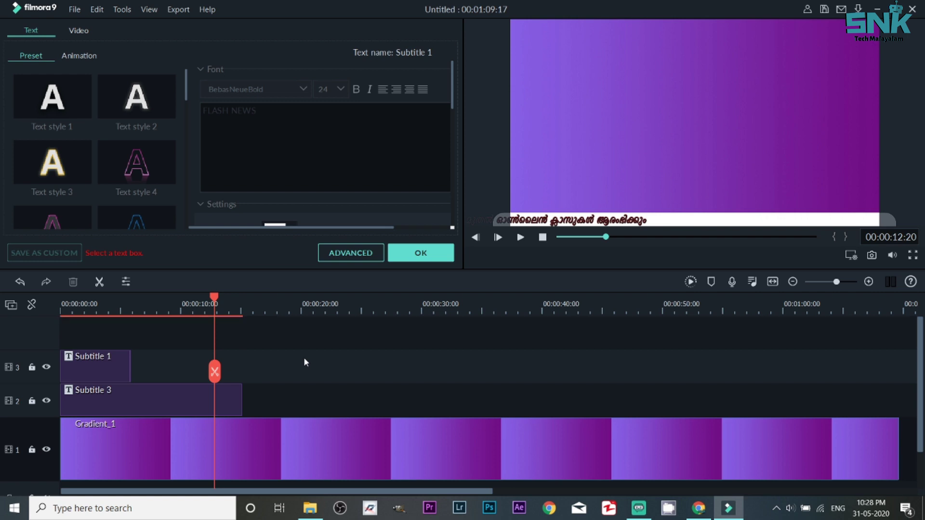
pyautogui.hotkey('ctrl', 'z')
pyautogui.hotkey('ctrl', 'y')
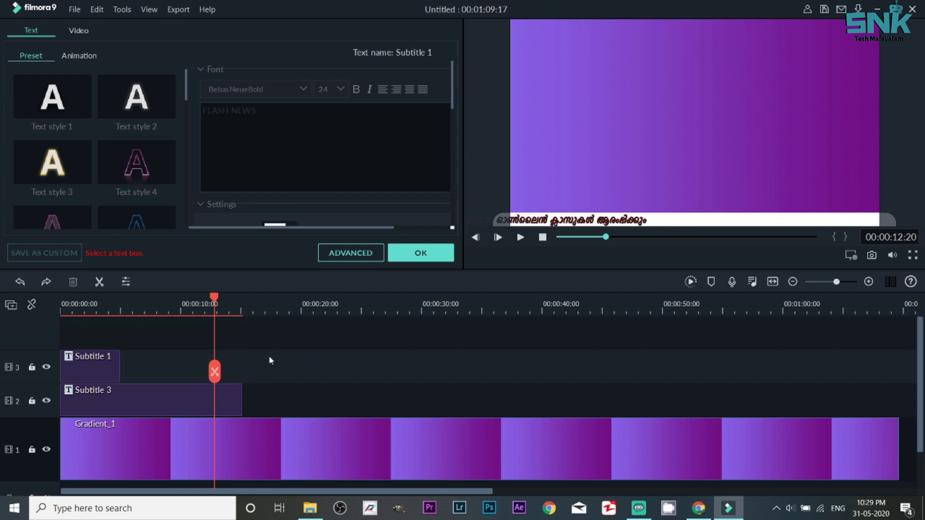
pyautogui.click(112, 309)
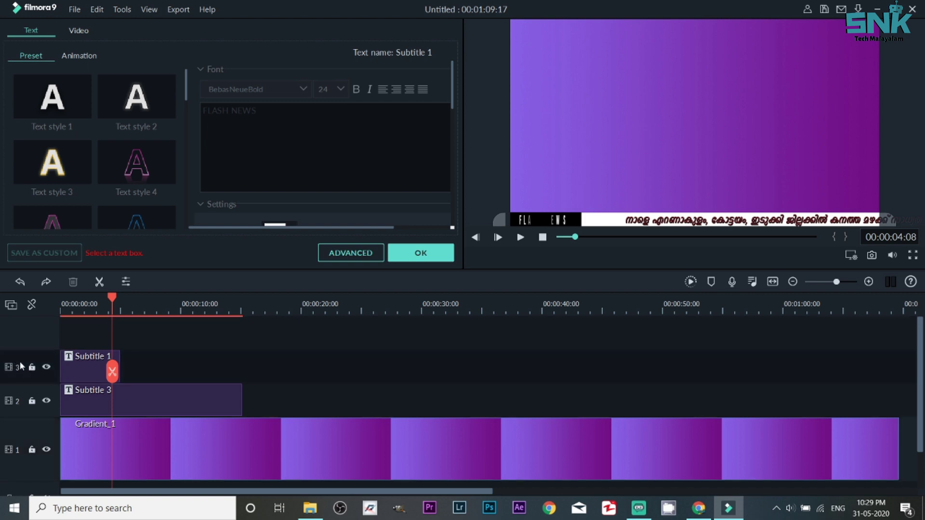
# Paste copies of the FLASH NEWS clip back to back after the original
pyautogui.moveTo(112, 301); pyautogui.dragTo(124, 302)
pyautogui.click(91, 377)
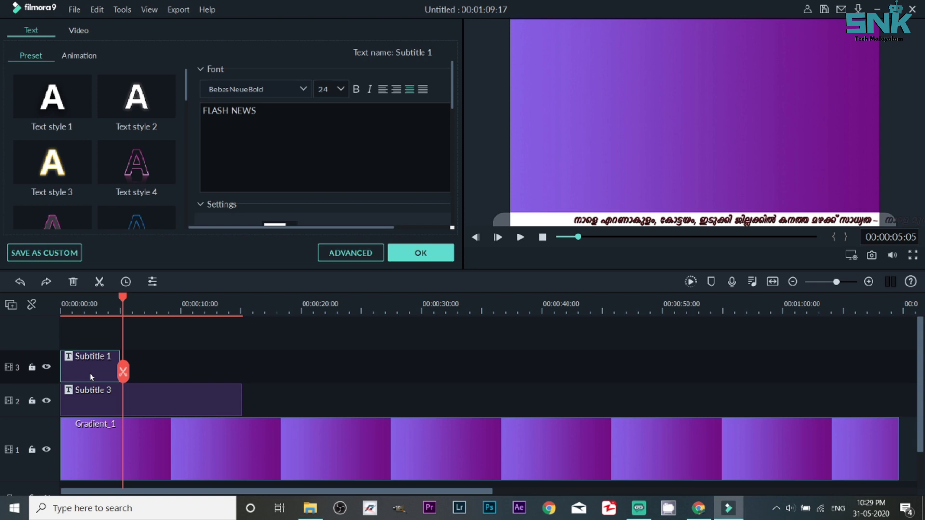
pyautogui.hotkey('ctrl', 'v')
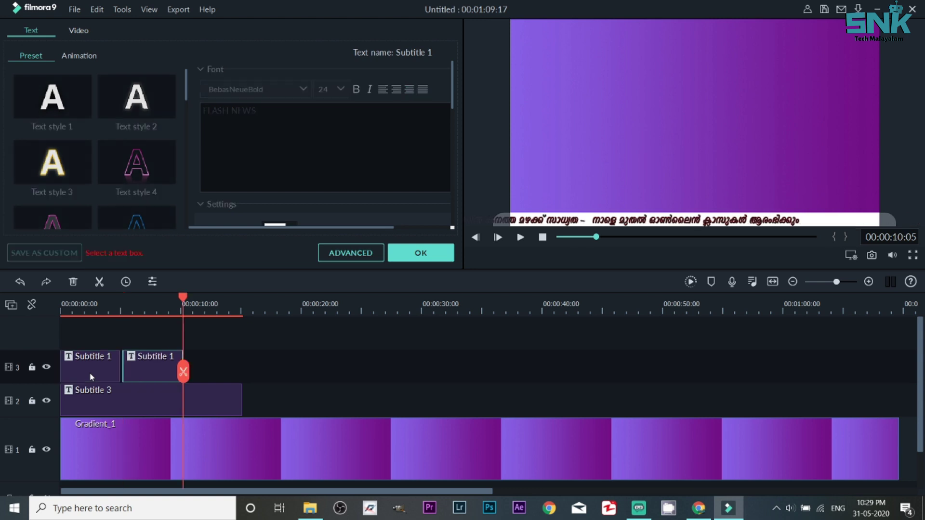
pyautogui.hotkey('ctrl', 'v')
pyautogui.hotkey('ctrl', 'v')
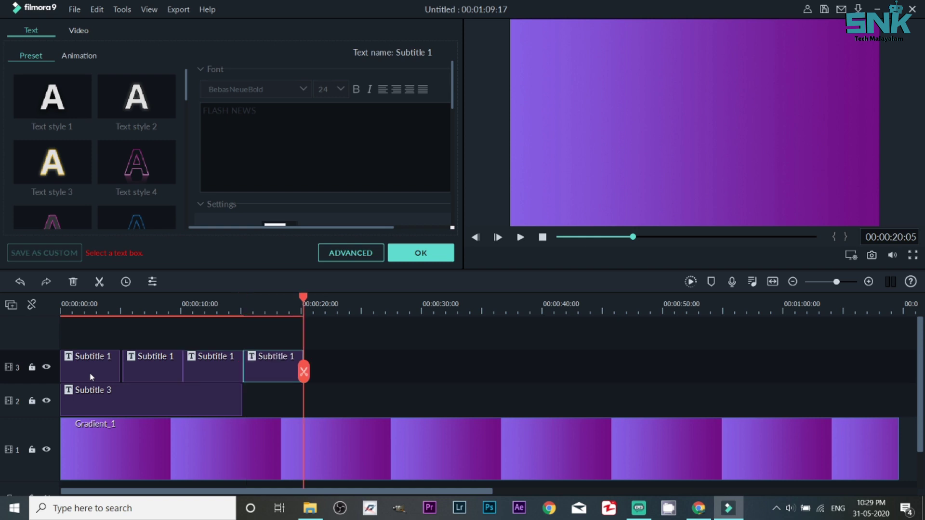
pyautogui.hotkey('ctrl', 'v')
# Preview the timeline and move one FLASH NEWS copy to the end of the row
pyautogui.press('space')
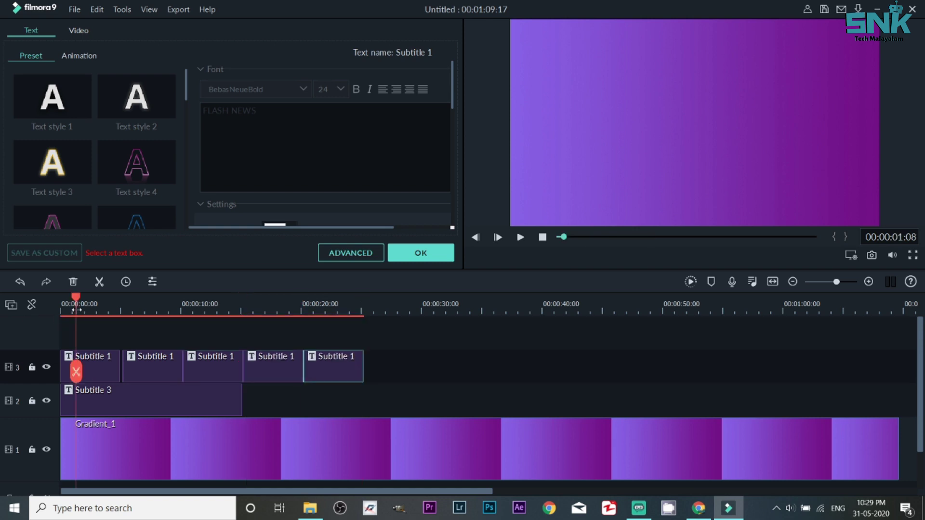
pyautogui.press('space')
pyautogui.moveTo(149, 367); pyautogui.dragTo(331, 366)
pyautogui.press('space')
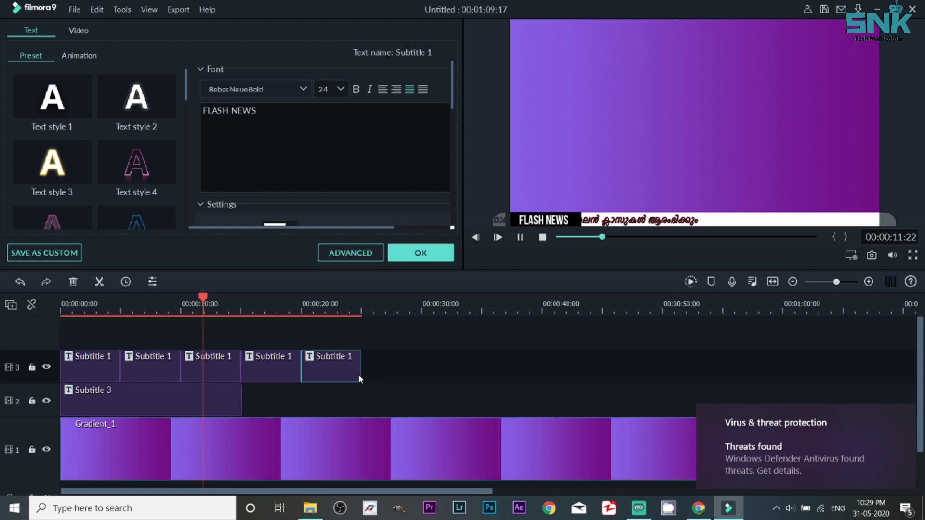
# Confirm the FLASH NEWS text settings, scrub to about 13 seconds, and return to Titles
pyautogui.click(420, 254)
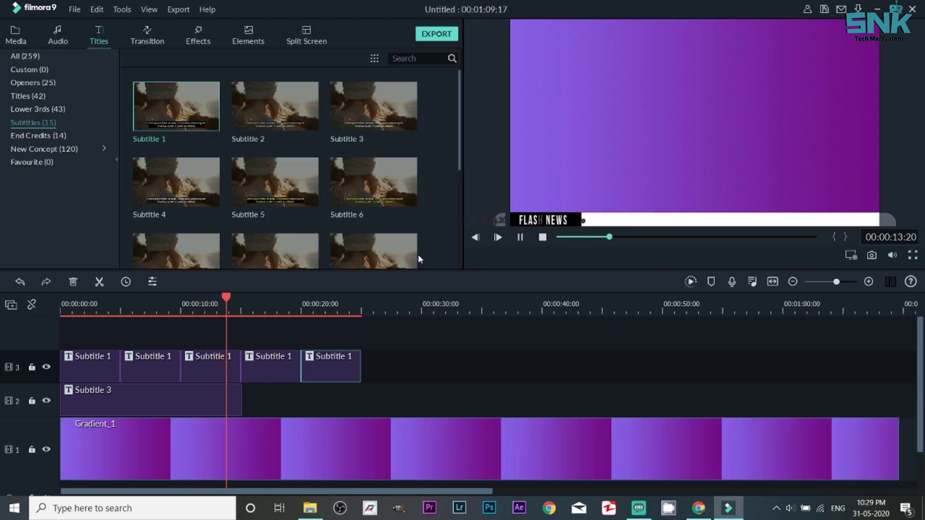
pyautogui.press('space')
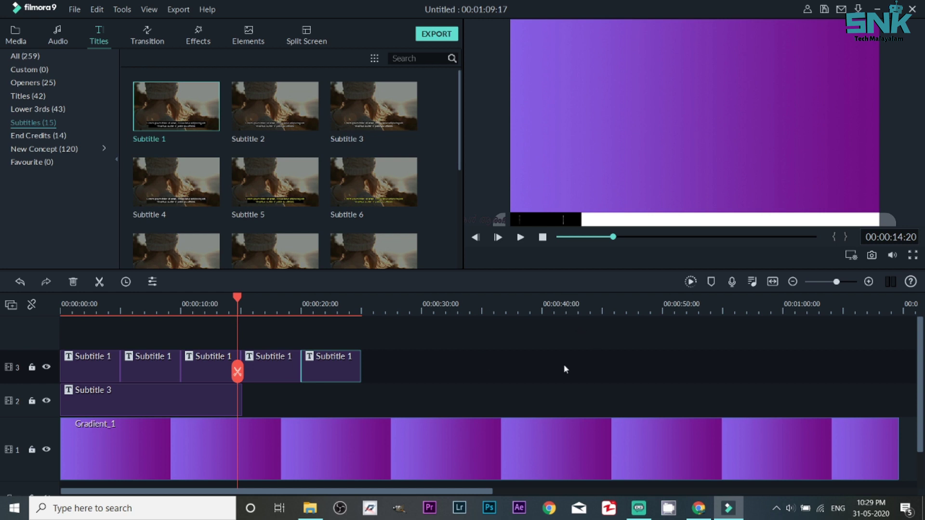
pyautogui.moveTo(239, 298); pyautogui.dragTo(239, 308)
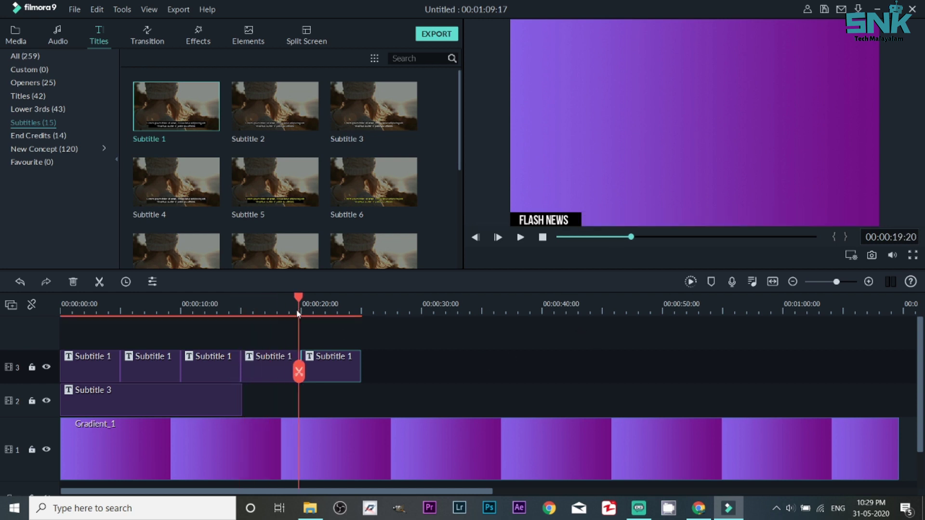
pyautogui.click(223, 312)
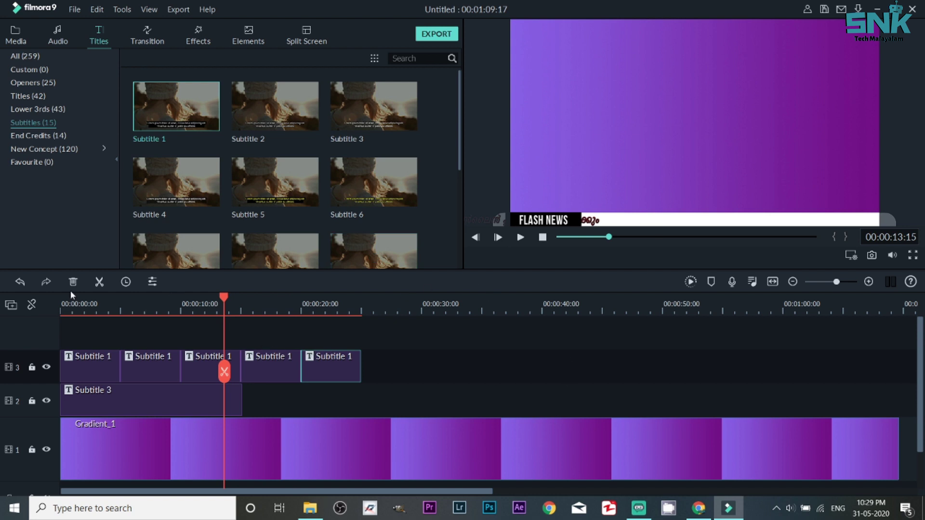
pyautogui.click(21, 41)
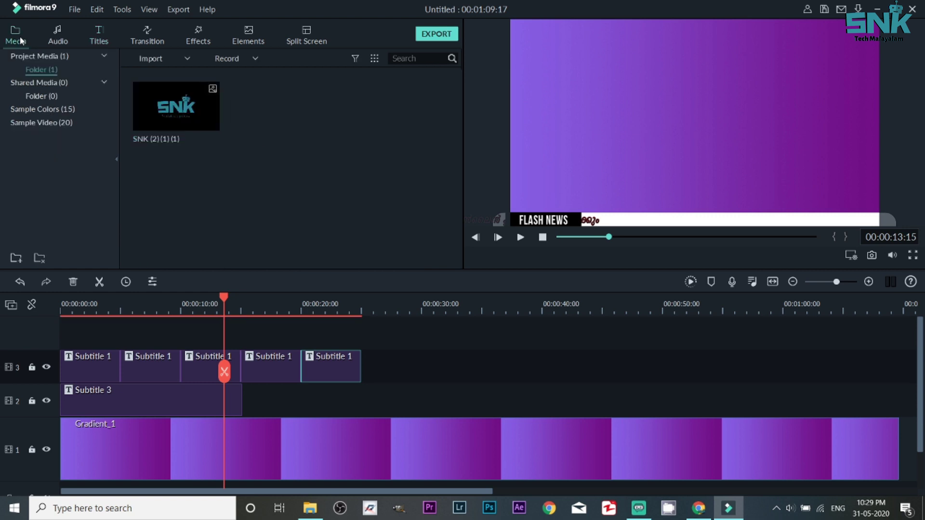
pyautogui.click(96, 41)
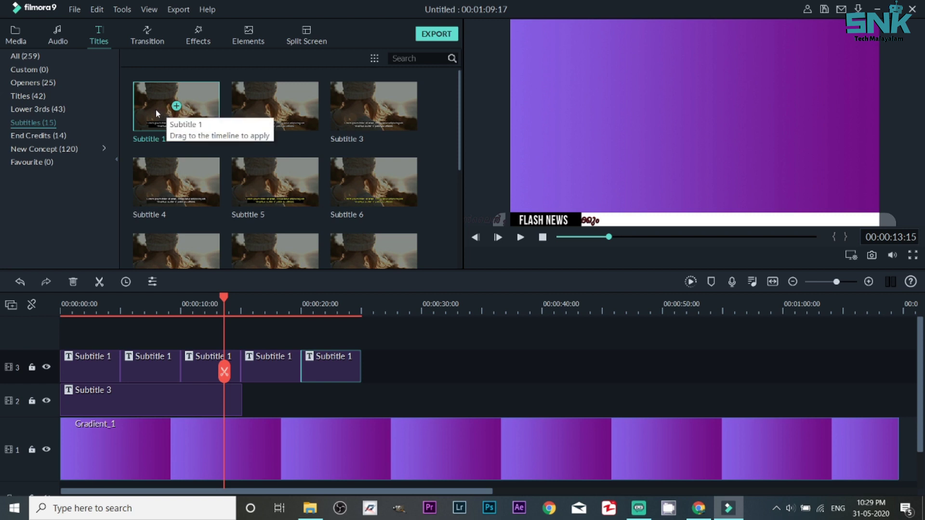
# Add the Subtitle 1 title to the empty top track and open its text settings
pyautogui.moveTo(176, 105); pyautogui.dragTo(62, 337)
pyautogui.doubleClick(93, 359)
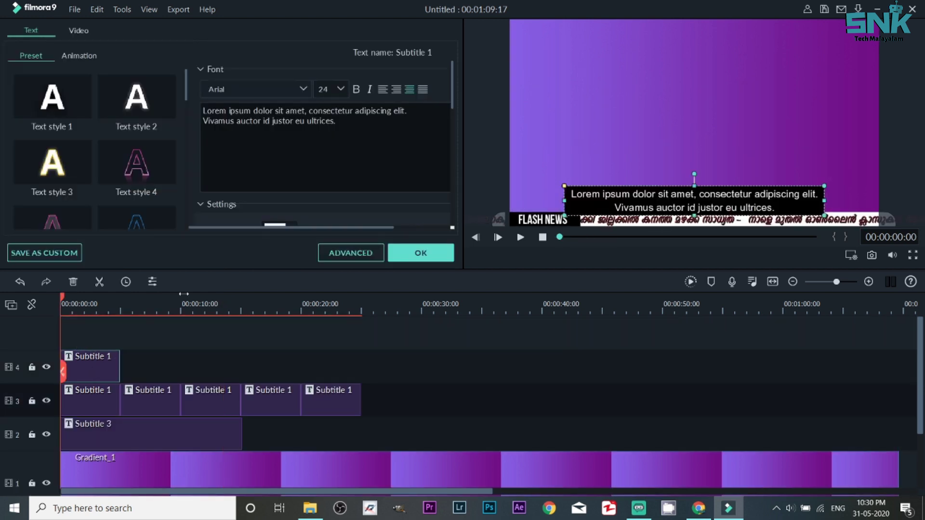
pyautogui.hotkey('ctrl', 'a')
pyautogui.hotkey('ctrl', 'c')
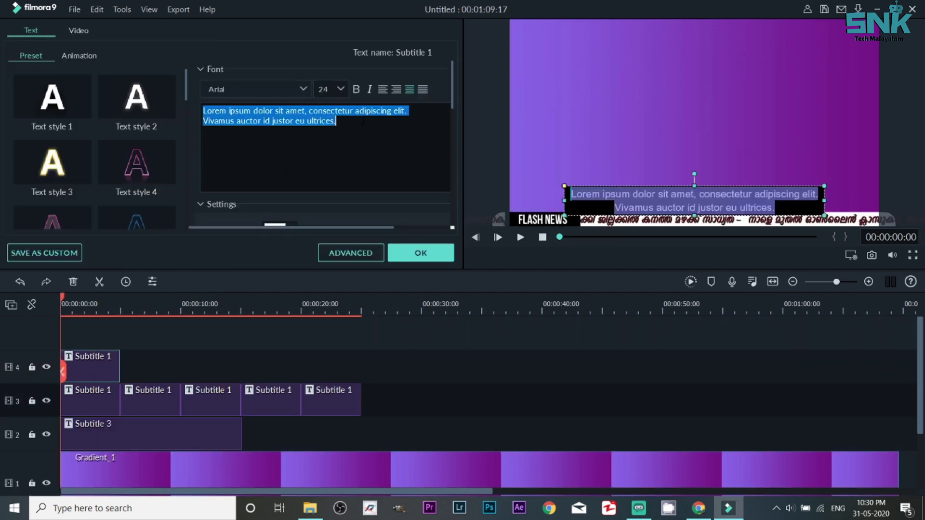
pyautogui.press('BackSpace')
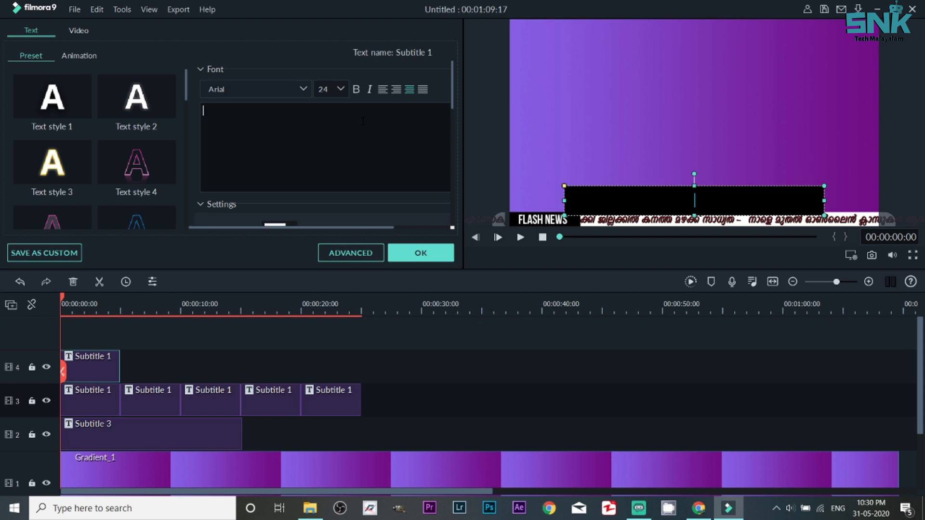
pyautogui.hotkey('ctrl', 'v')
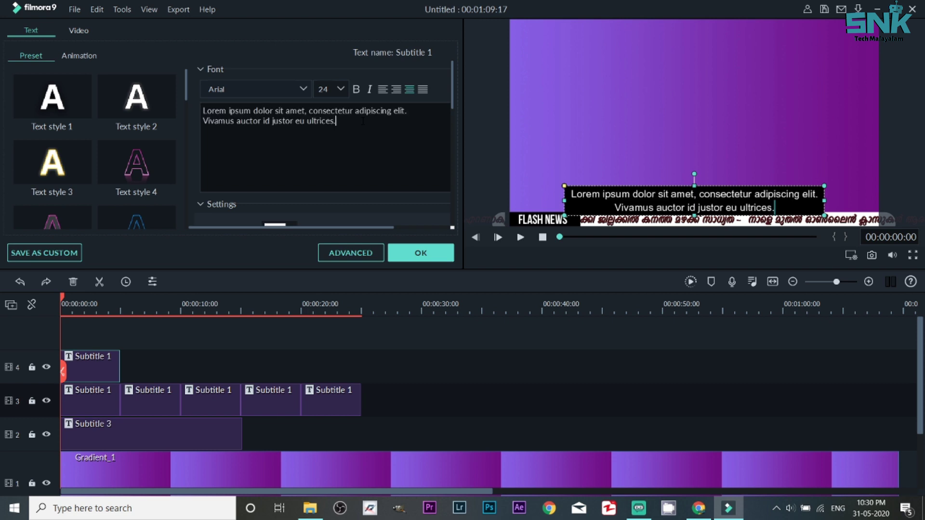
# Delete the second placeholder line and the empty line, then confirm the text
pyautogui.moveTo(203, 120); pyautogui.dragTo(371, 124)
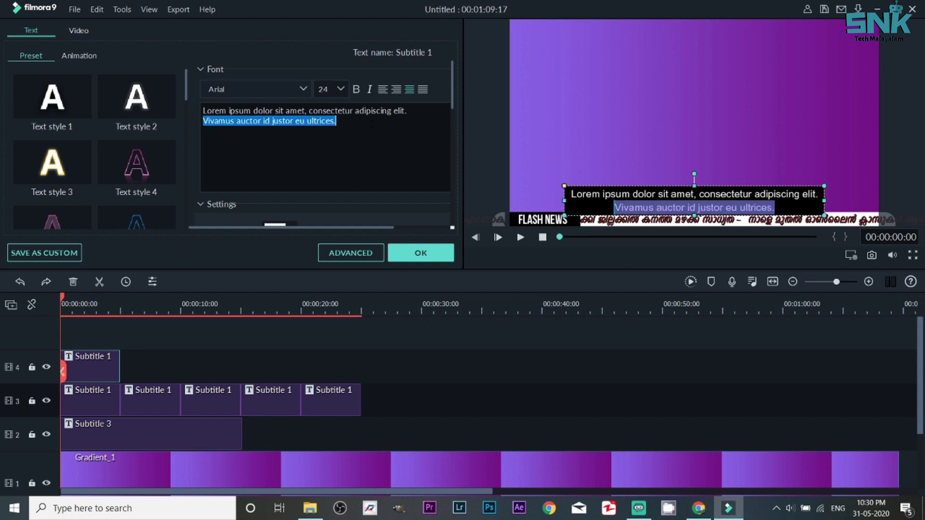
pyautogui.press('BackSpace')
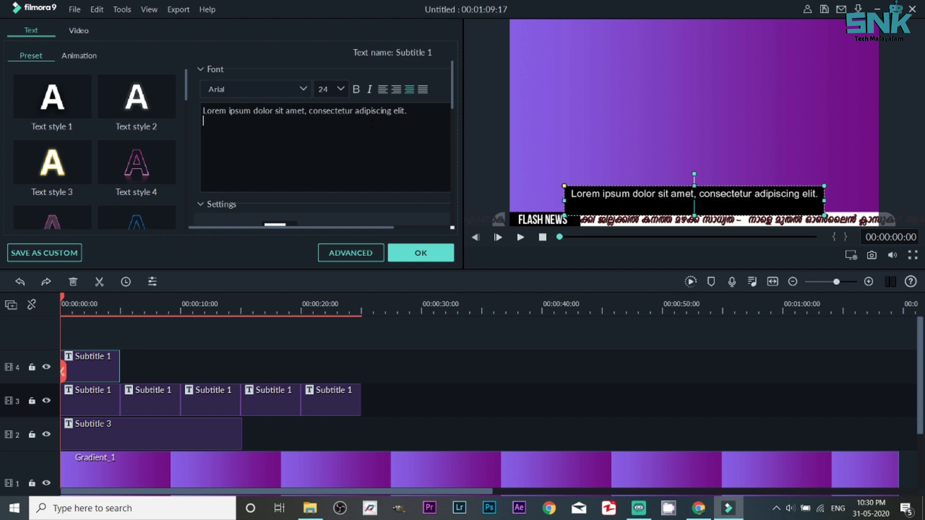
pyautogui.press('BackSpace')
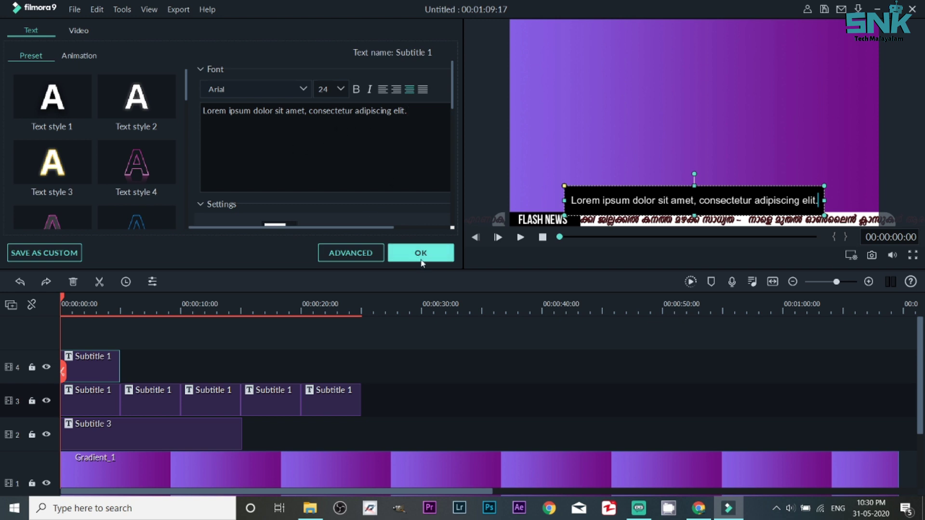
pyautogui.click(420, 260)
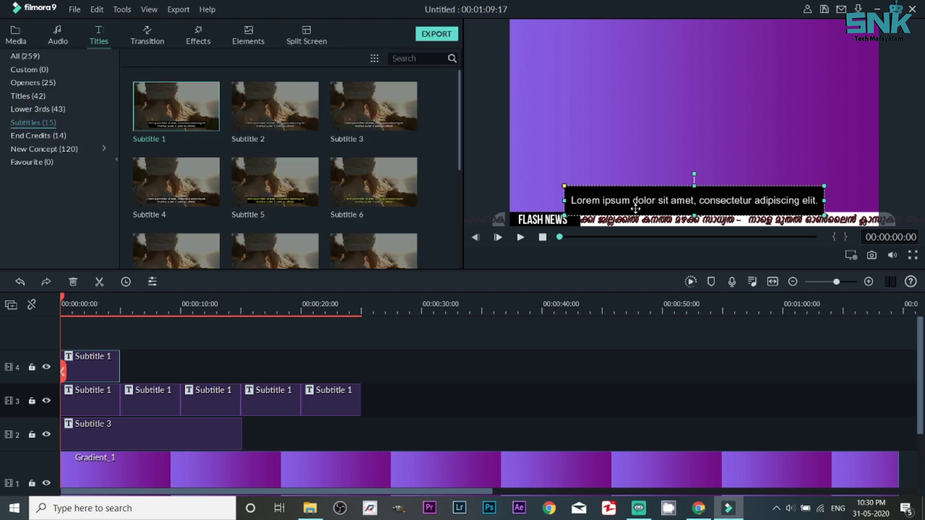
# Move the subtitle box right above the ticker and enlarge it wider and taller
pyautogui.moveTo(635, 208); pyautogui.dragTo(692, 205)
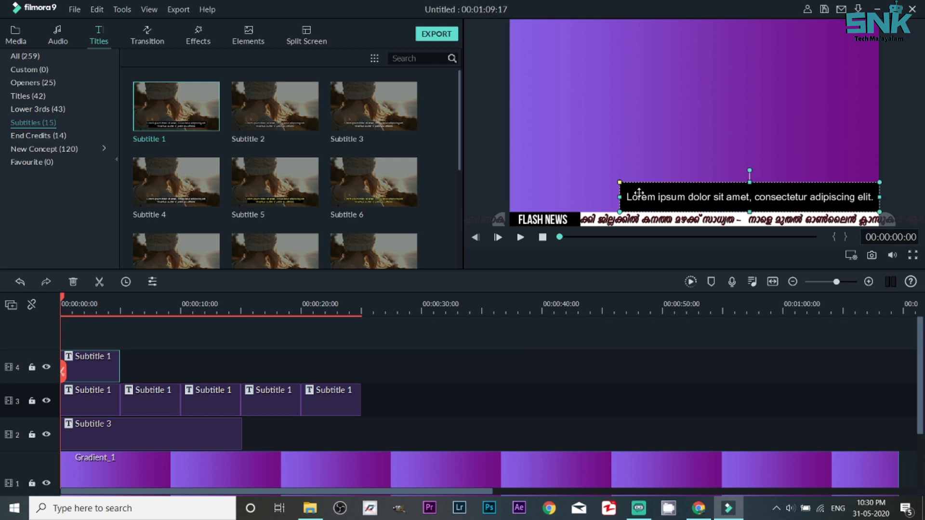
pyautogui.moveTo(619, 197); pyautogui.dragTo(581, 197)
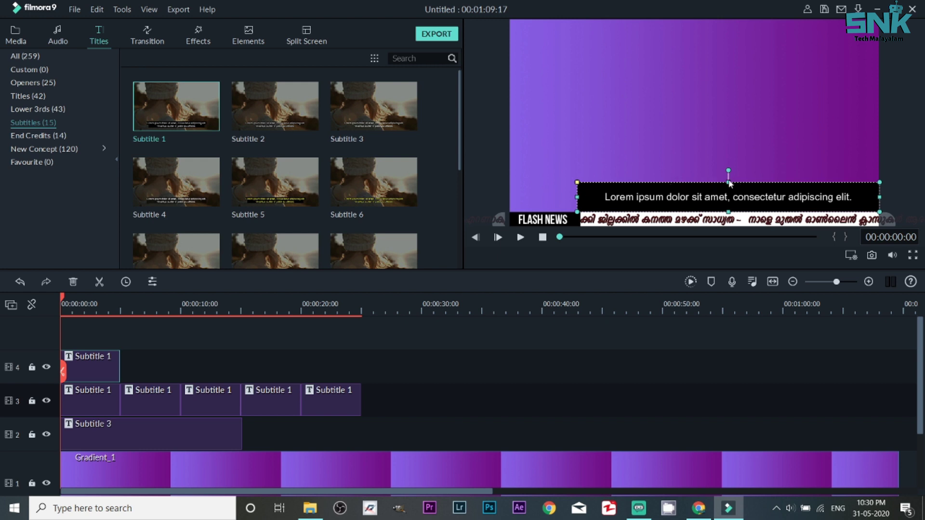
pyautogui.moveTo(729, 183); pyautogui.dragTo(728, 176)
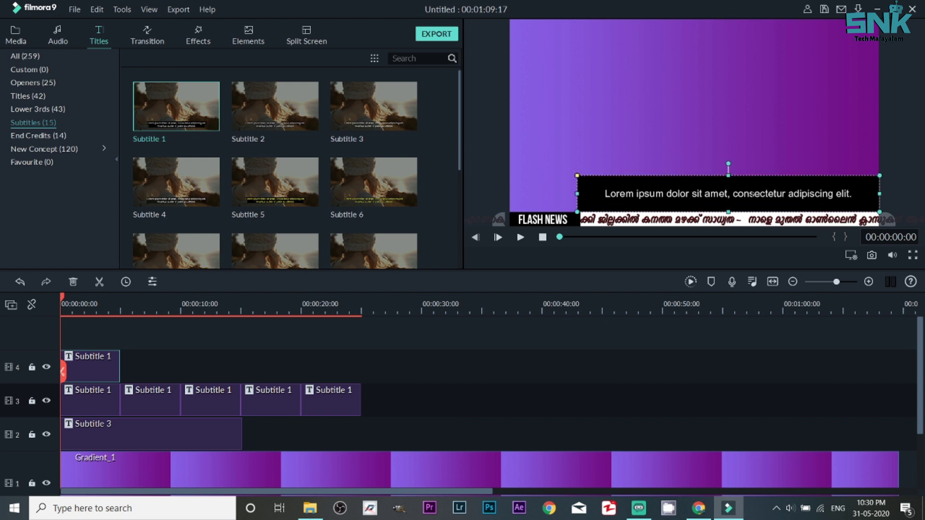
# Add a centre-aligned second line 'akjdhsajkdd sadkdhsdkdhdk kjhdkjd' under the Lorem ipsum line
pyautogui.doubleClick(752, 194)
pyautogui.click(851, 194)
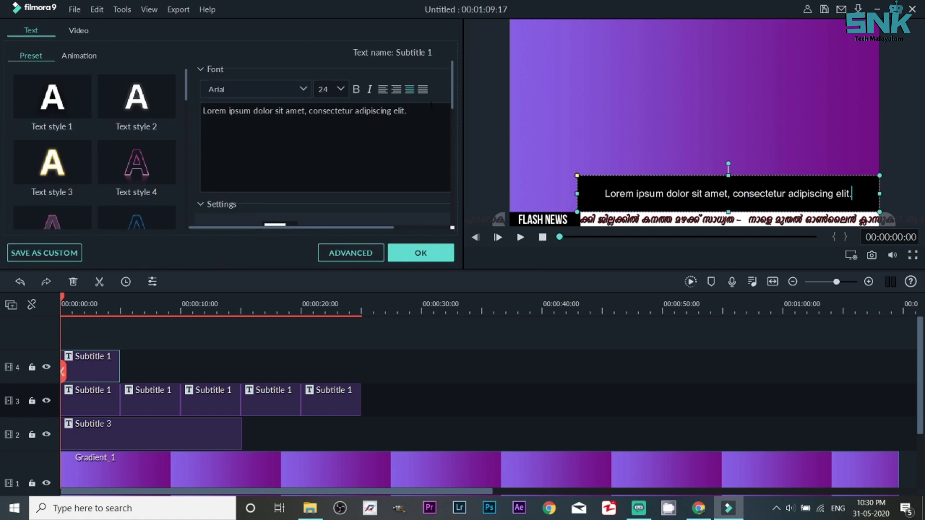
pyautogui.press('Return')
pyautogui.write('akjdhsajkdd sadkdhsdkdhdk kjhdkjd')
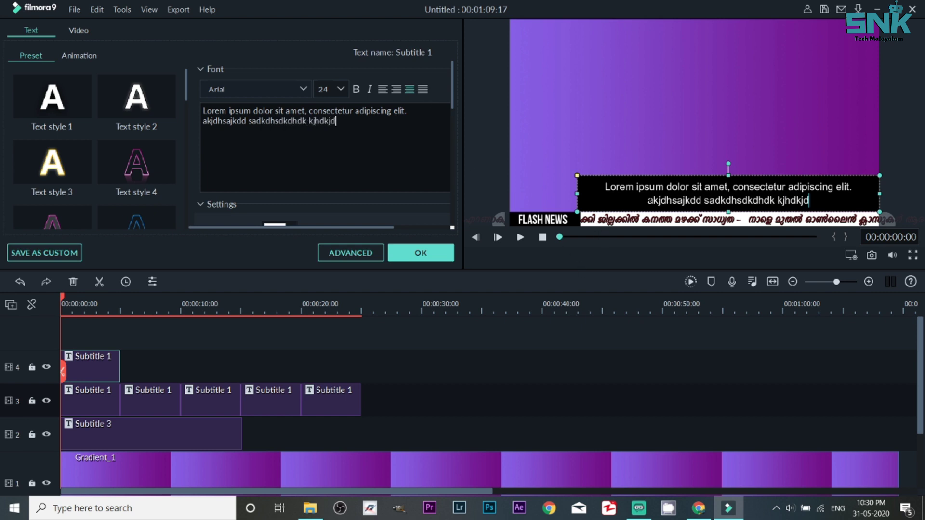
pyautogui.hotkey('ctrl', 'a')
pyautogui.click(417, 89)
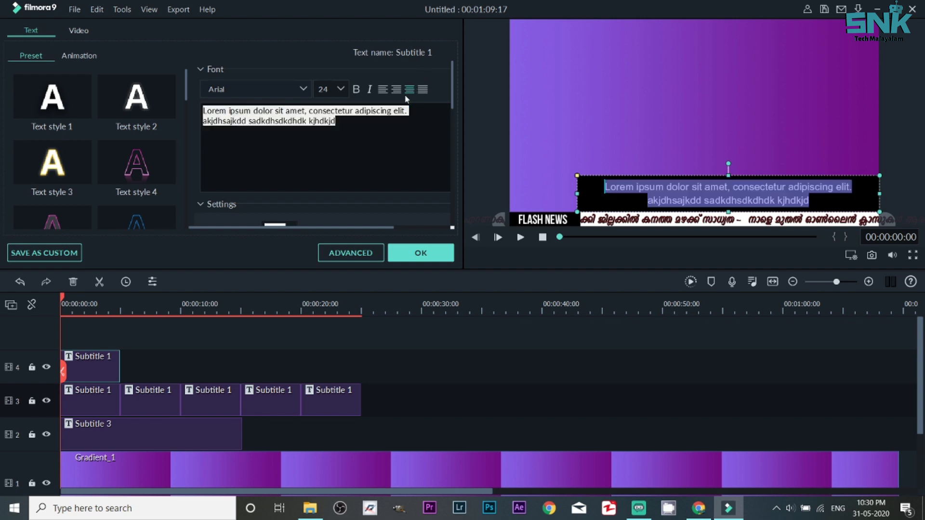
pyautogui.click(408, 89)
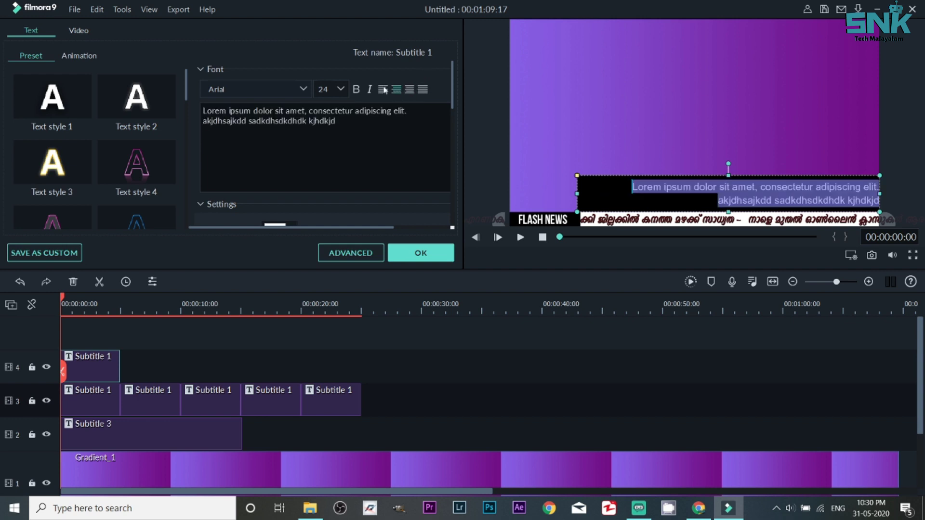
pyautogui.click(410, 91)
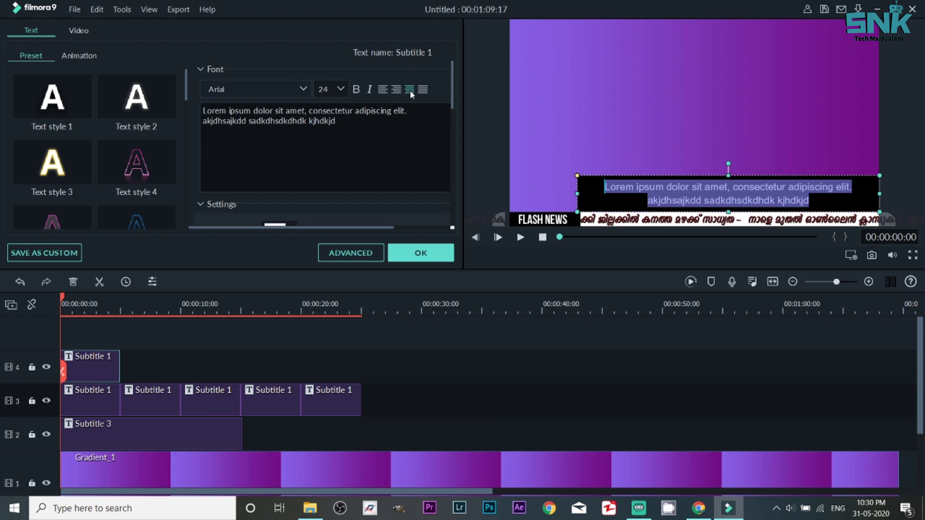
pyautogui.click(407, 253)
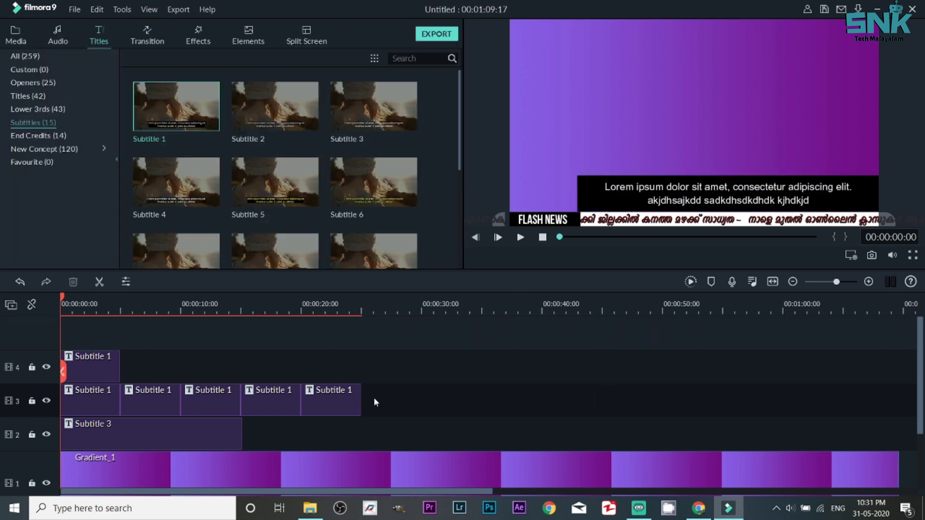
# Open the subtitle in advanced text editing and fill its box dark red
pyautogui.doubleClick(103, 361)
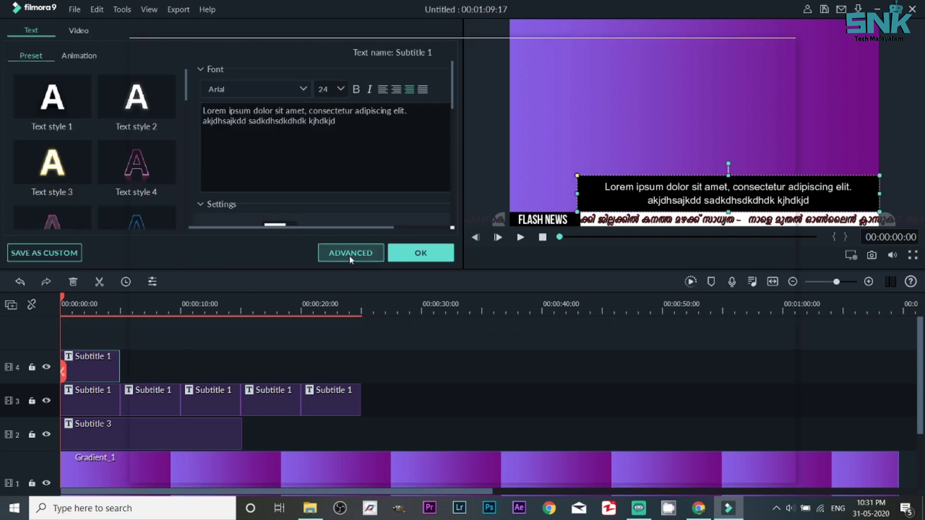
pyautogui.click(348, 255)
pyautogui.scroll(-5, 243, 338)
pyautogui.scroll(-4, 248, 351)
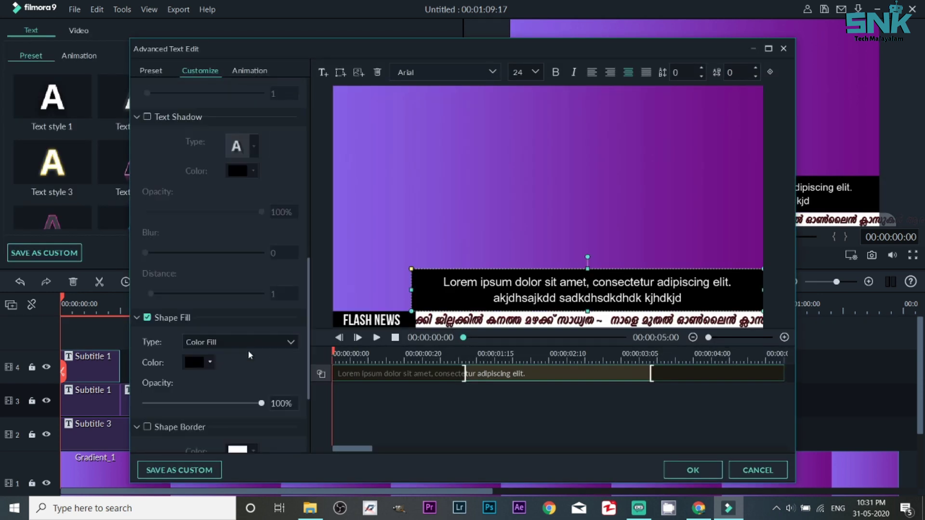
pyautogui.scroll(-3, 248, 350)
pyautogui.scroll(3, 248, 350)
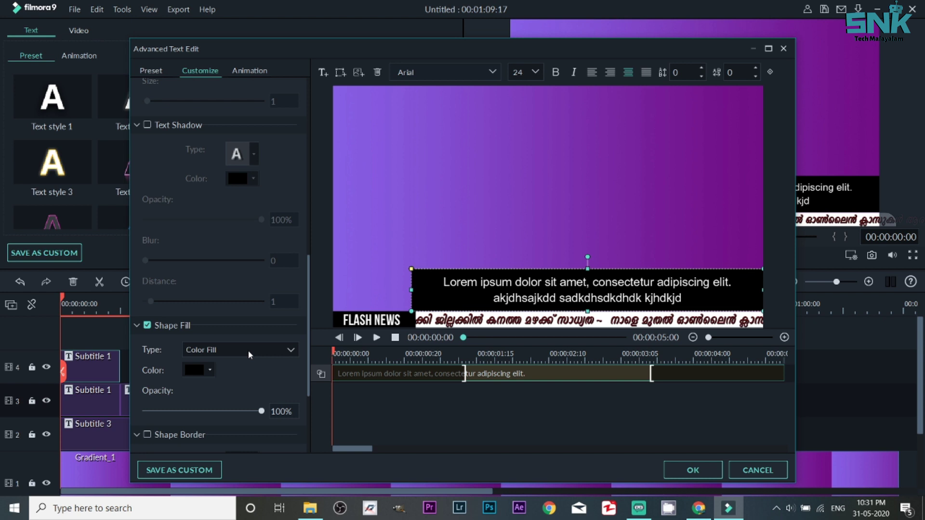
pyautogui.scroll(-3, 262, 298)
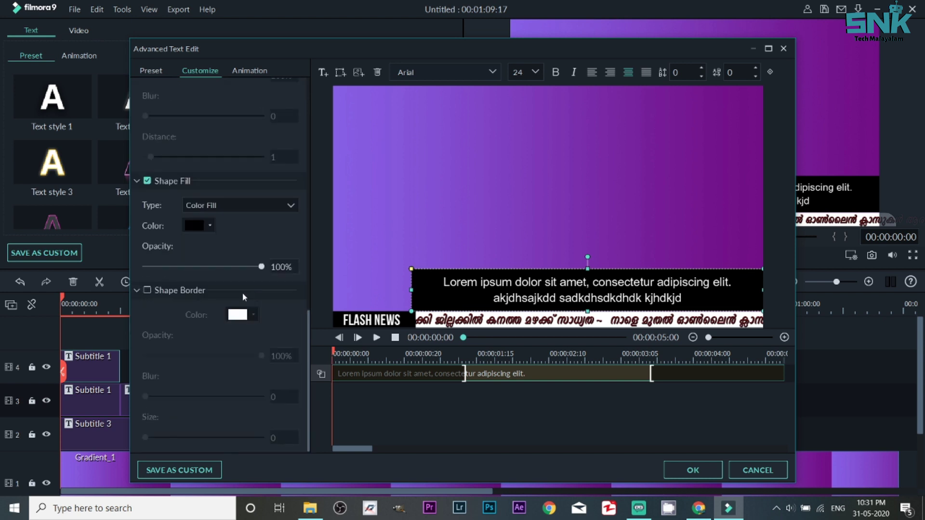
pyautogui.click(211, 225)
pyautogui.click(214, 262)
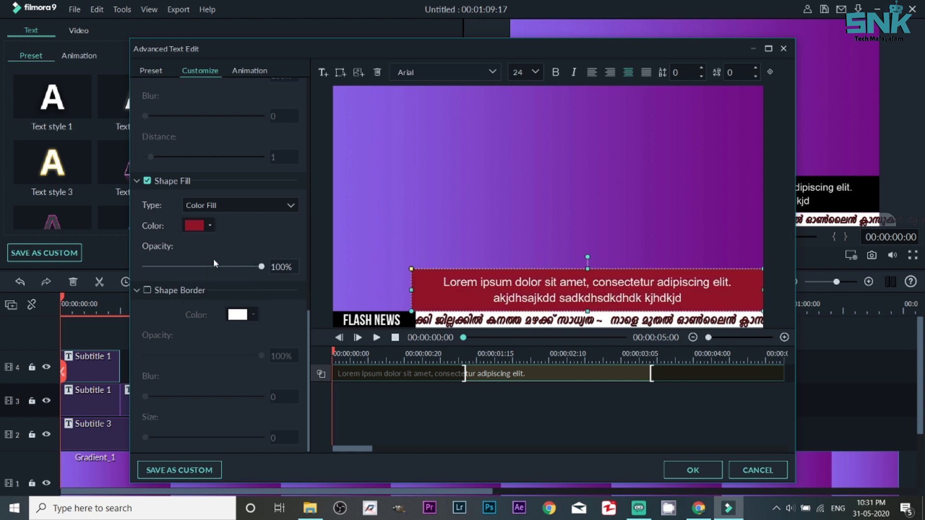
# Switch the box fill to dark purple, nudge its left edge, and apply
pyautogui.click(211, 225)
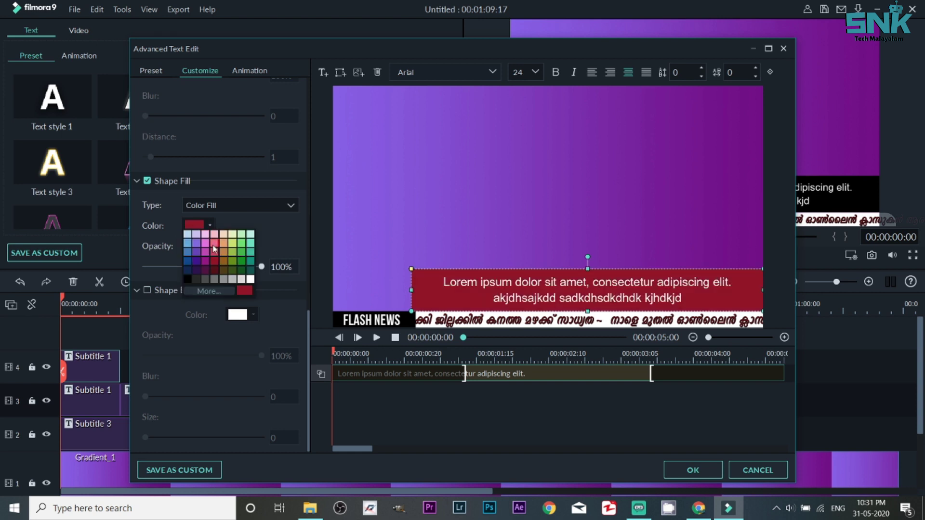
pyautogui.click(195, 270)
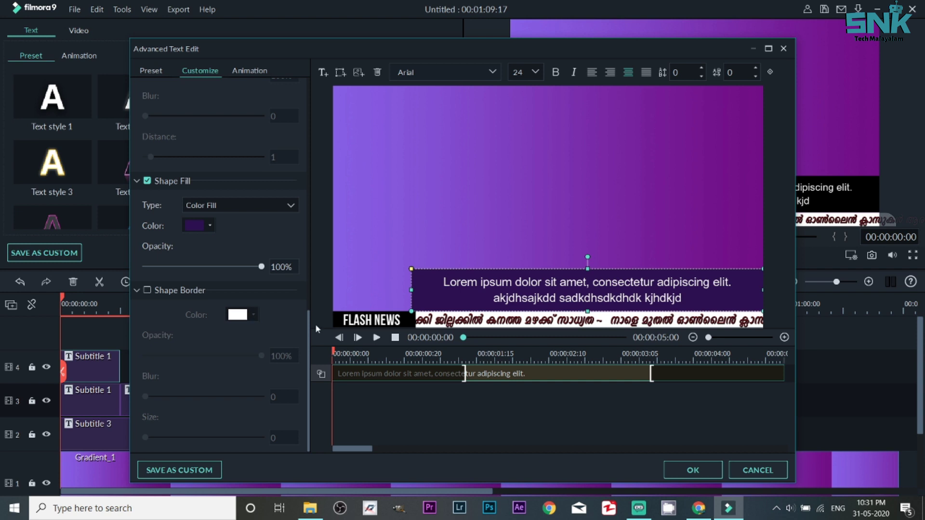
pyautogui.moveTo(412, 289); pyautogui.dragTo(413, 289)
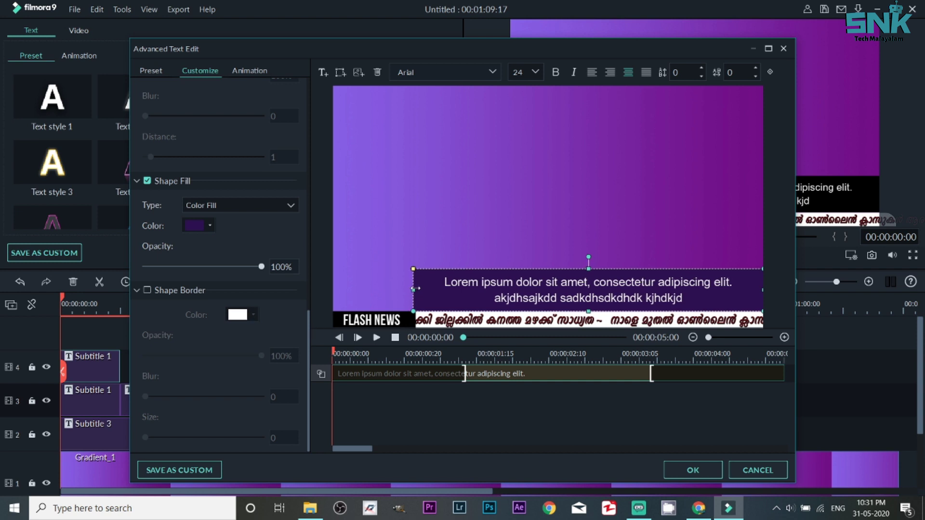
pyautogui.click(394, 299)
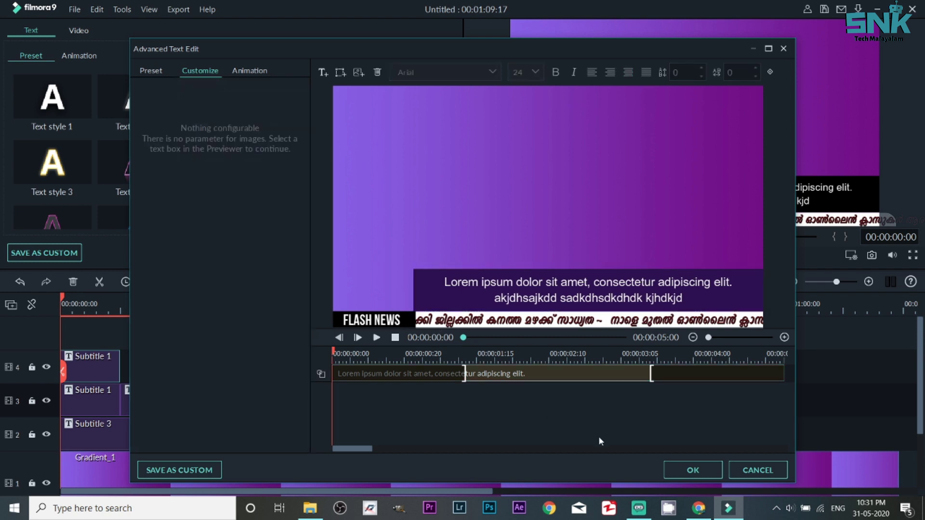
pyautogui.click(701, 475)
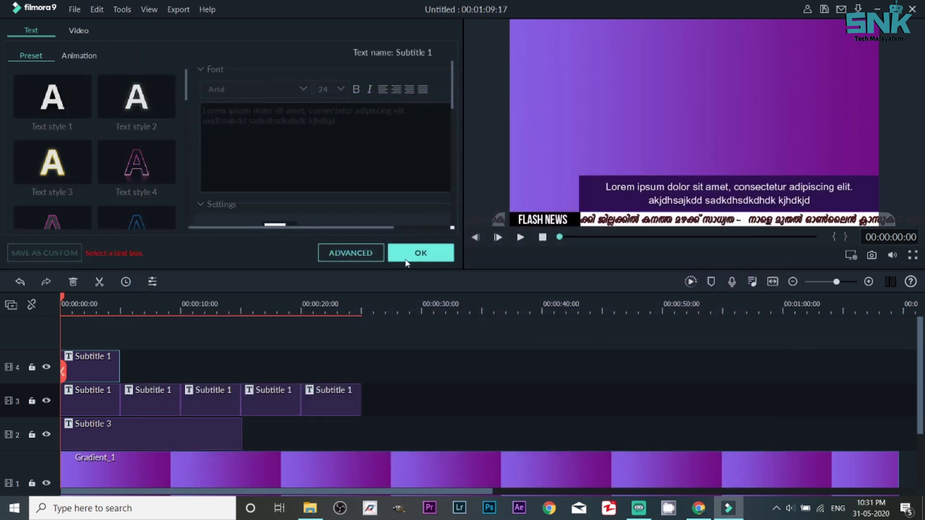
# Preview the Doomo Design, RichTick, Random, Up Insert and Random 2 animations on the subtitle
pyautogui.click(655, 190)
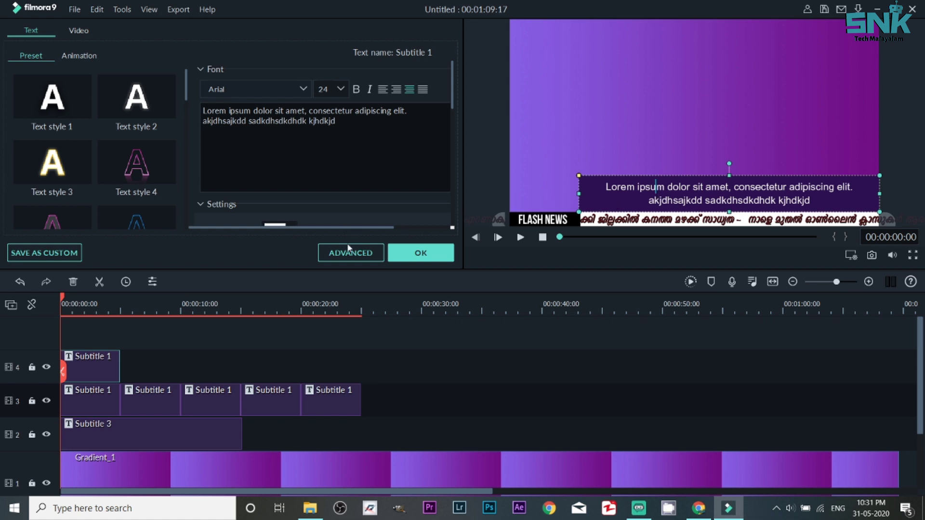
pyautogui.click(353, 253)
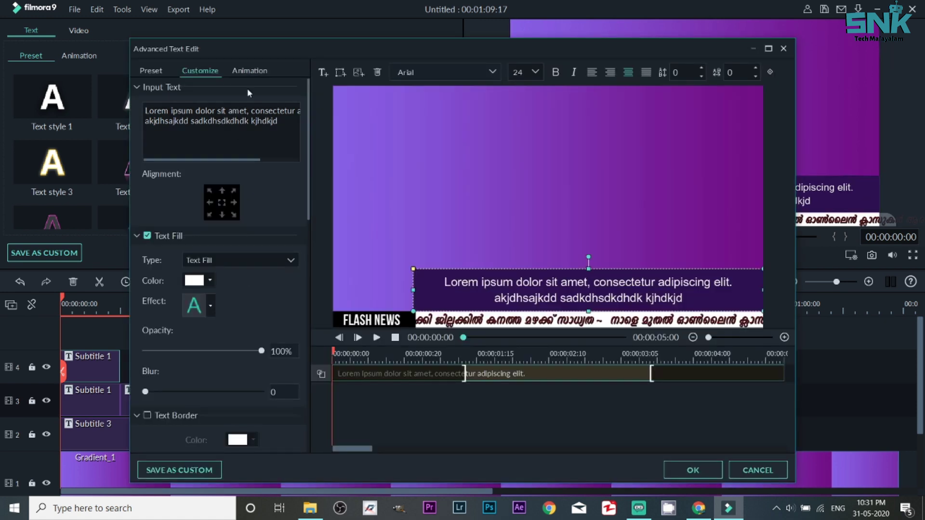
pyautogui.click(241, 72)
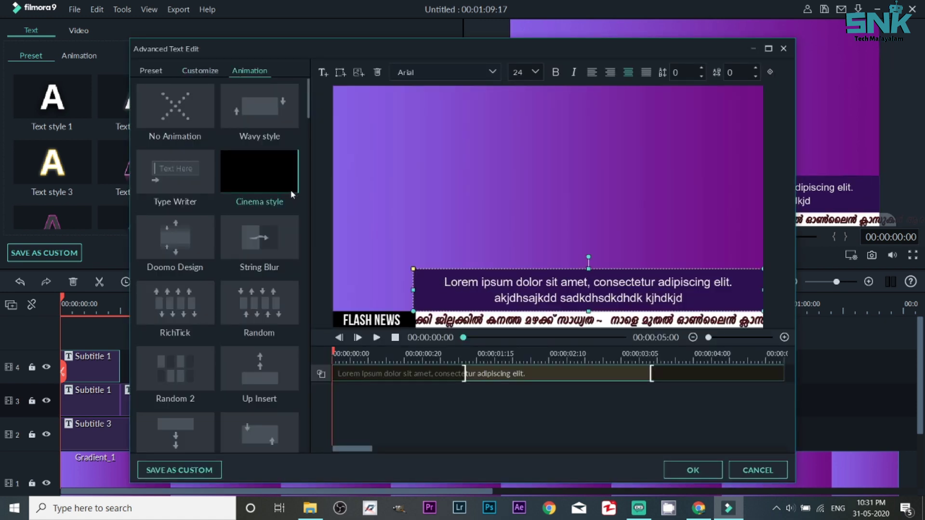
pyautogui.click(180, 241)
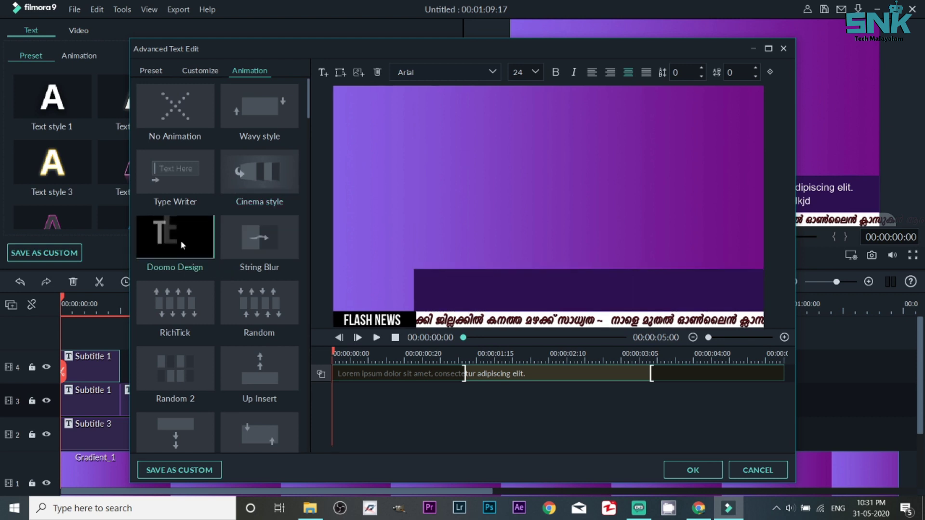
pyautogui.click(182, 305)
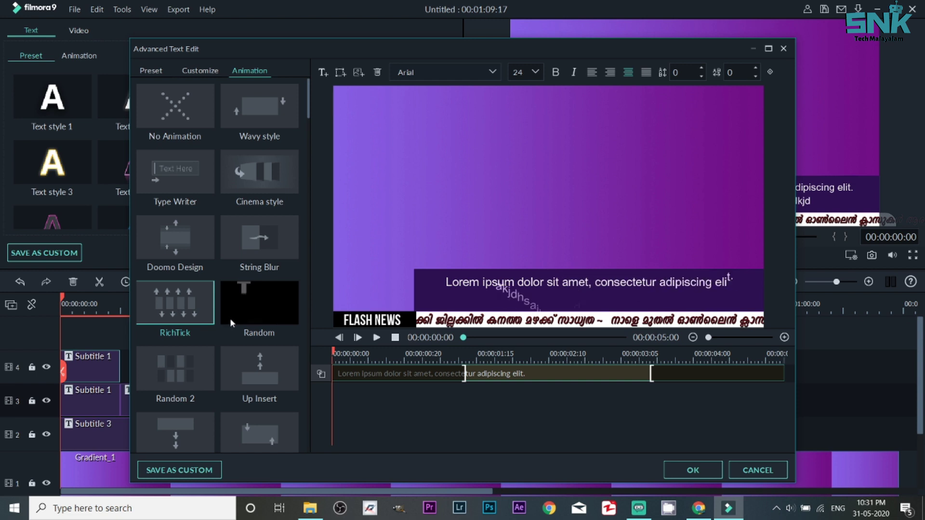
pyautogui.click(252, 313)
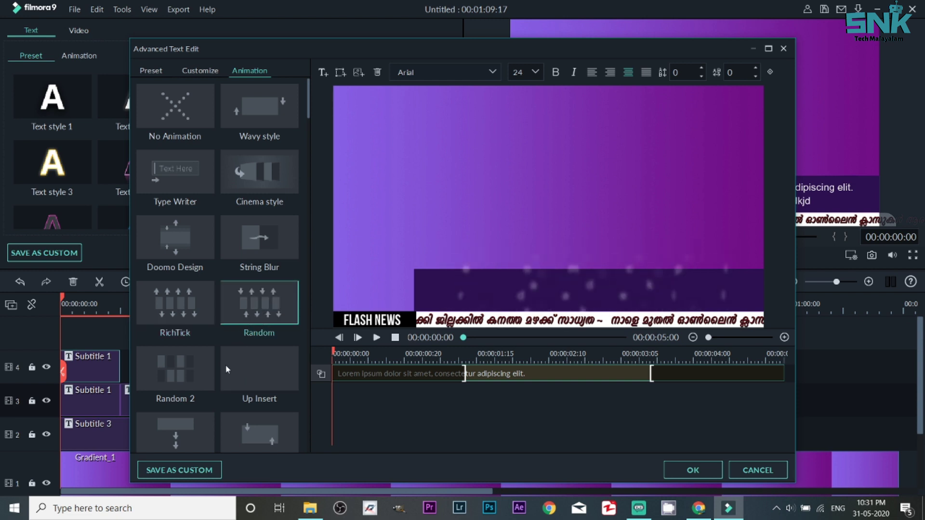
pyautogui.click(247, 363)
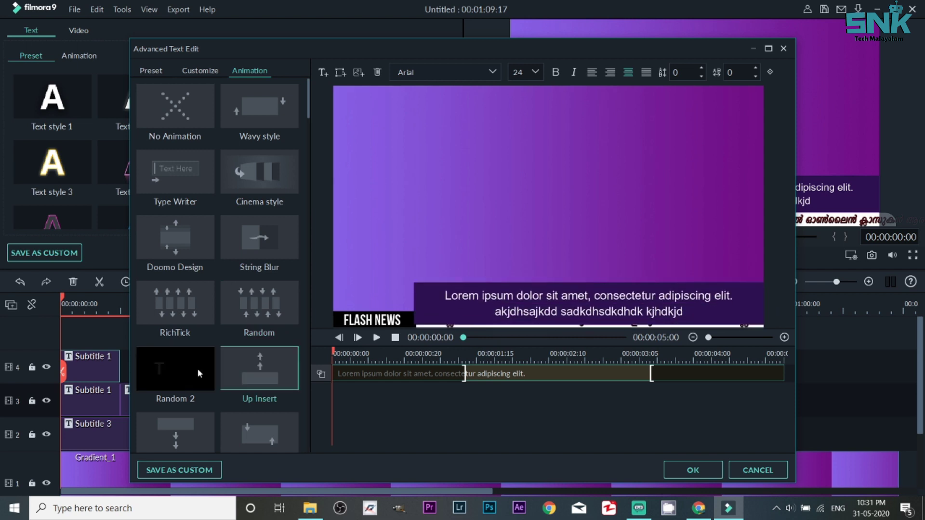
pyautogui.click(171, 379)
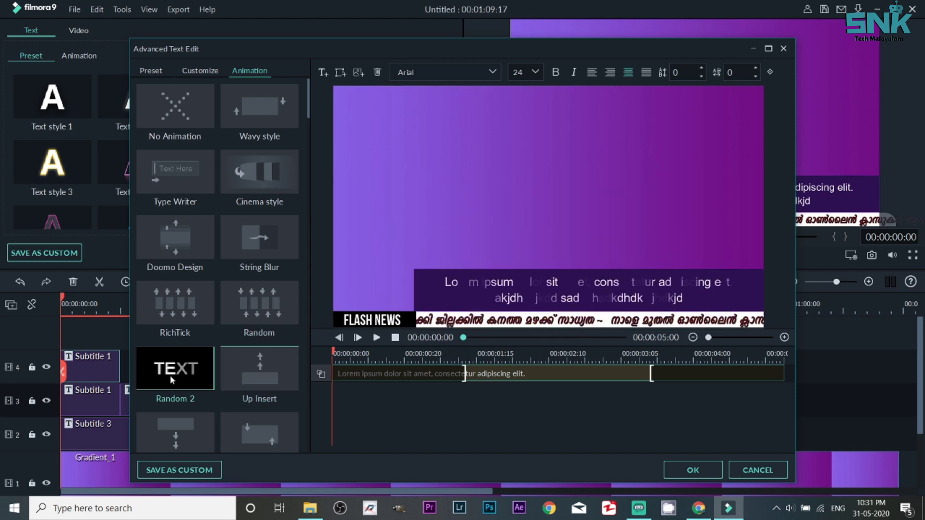
# Apply the Type Writer animation to the subtitle and confirm with OK
pyautogui.scroll(-3, 200, 347)
pyautogui.scroll(-5, 200, 348)
pyautogui.scroll(-5, 199, 348)
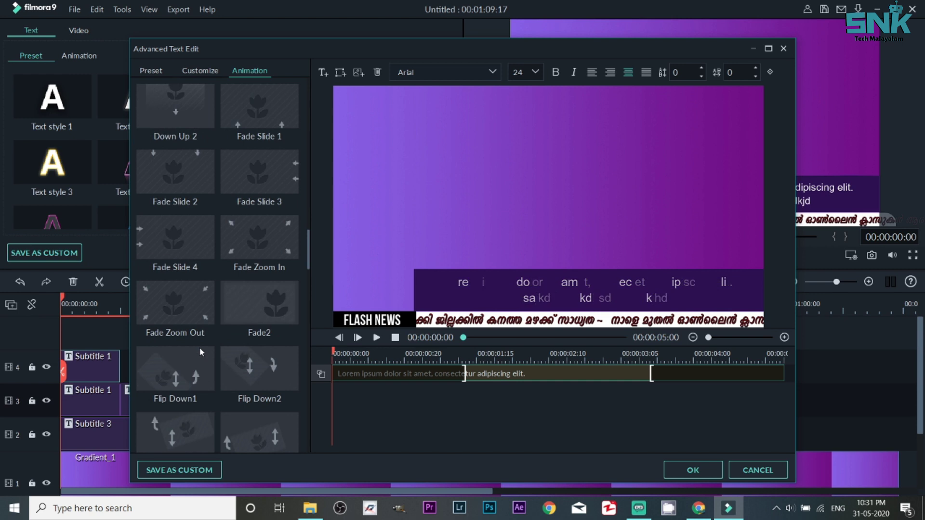
pyautogui.scroll(5, 199, 348)
pyautogui.scroll(3, 198, 348)
pyautogui.scroll(4, 195, 349)
pyautogui.scroll(3, 196, 349)
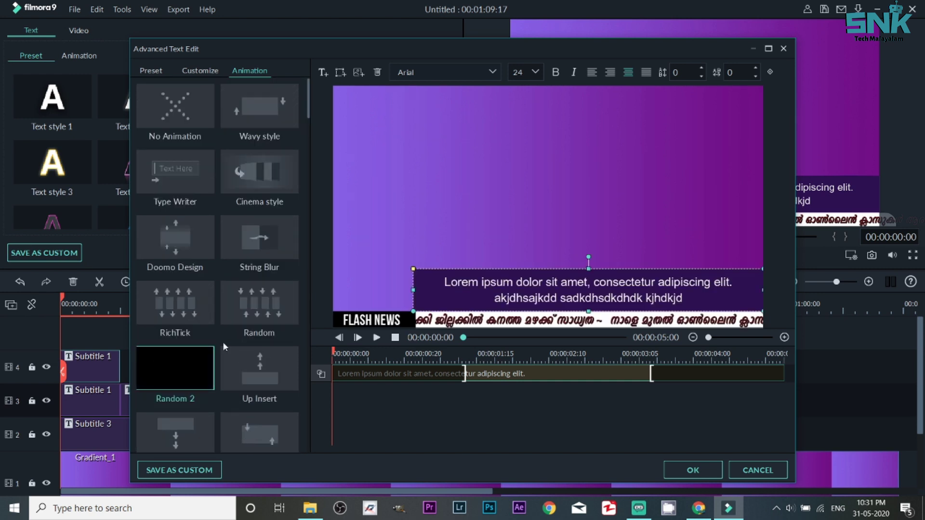
pyautogui.click(187, 186)
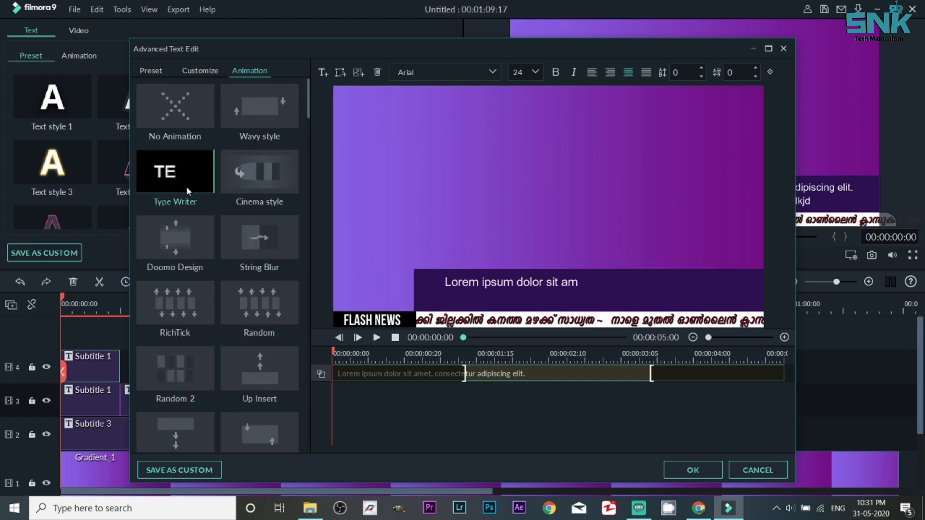
pyautogui.click(692, 469)
# Extend the track-4 Subtitle 1 clip to about 15 seconds and play it back
pyautogui.moveTo(120, 363); pyautogui.dragTo(245, 364)
pyautogui.press('space')
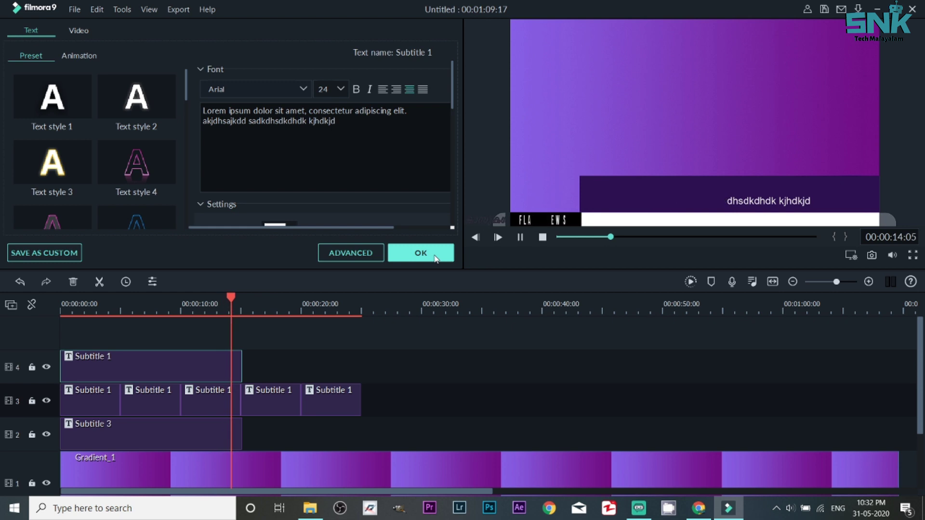
# Stop playback, rewind to the start, and select the Subtitle 1 clip on track 4
pyautogui.press('space')
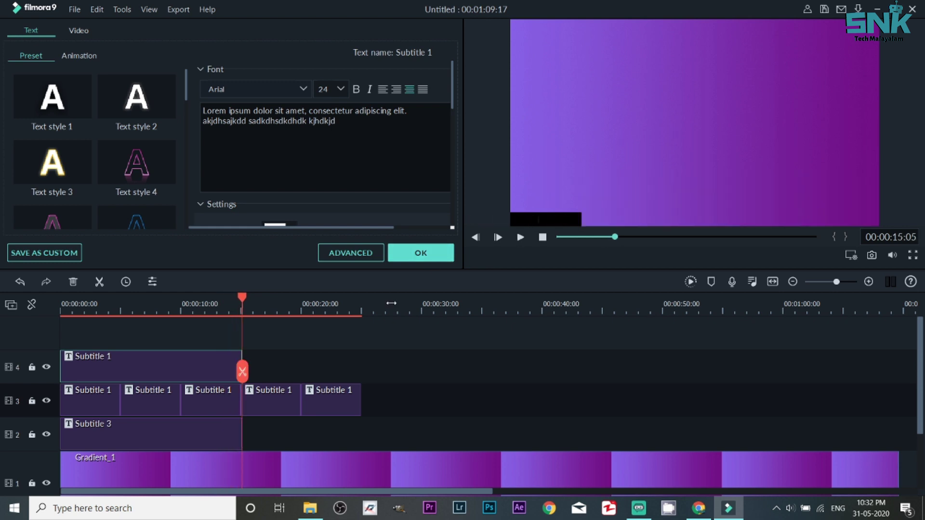
pyautogui.press('Home')
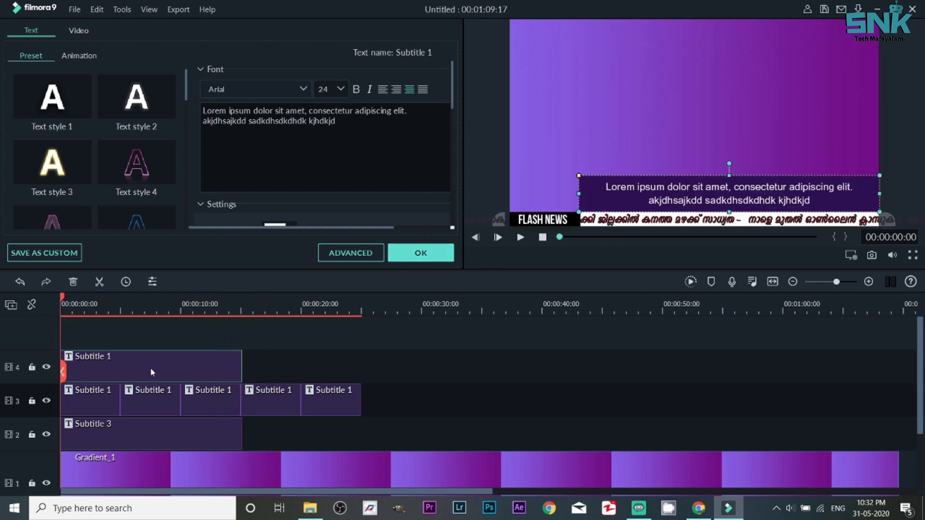
pyautogui.click(23, 354)
pyautogui.click(161, 359)
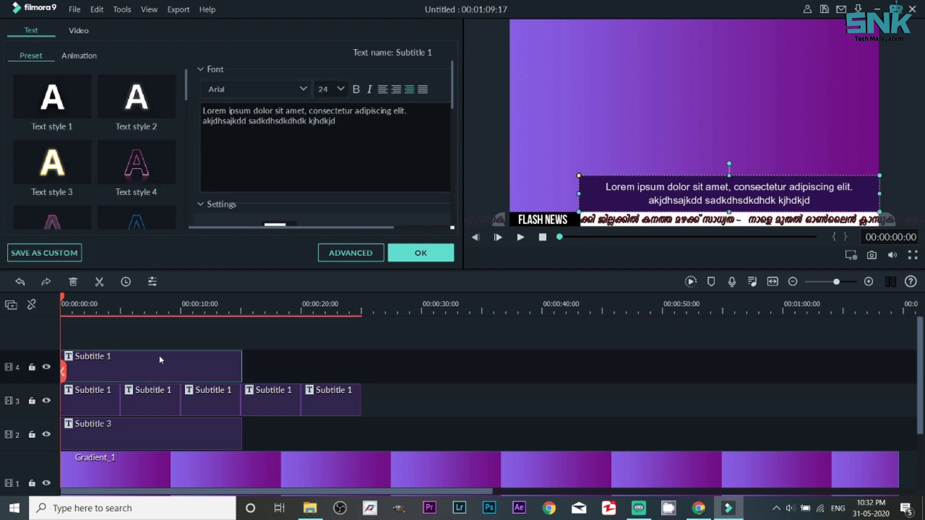
pyautogui.press('Down')
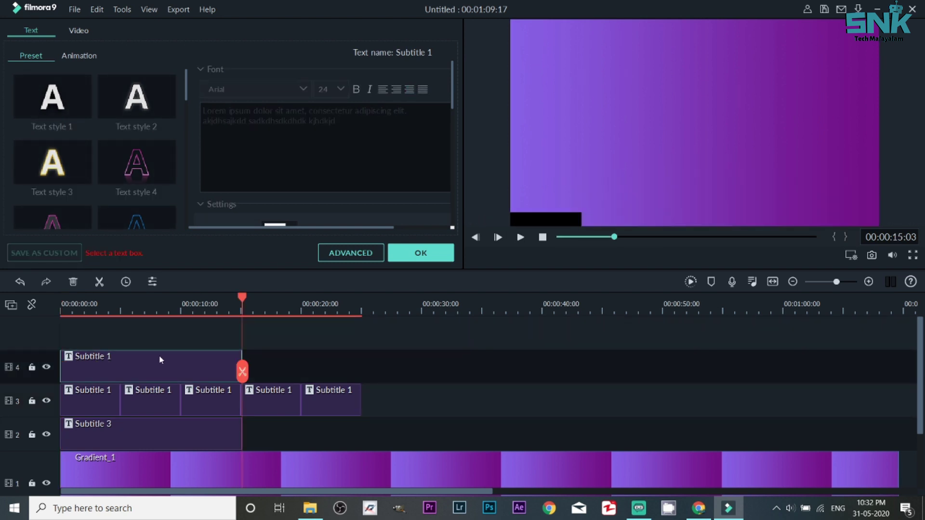
pyautogui.click(23, 361)
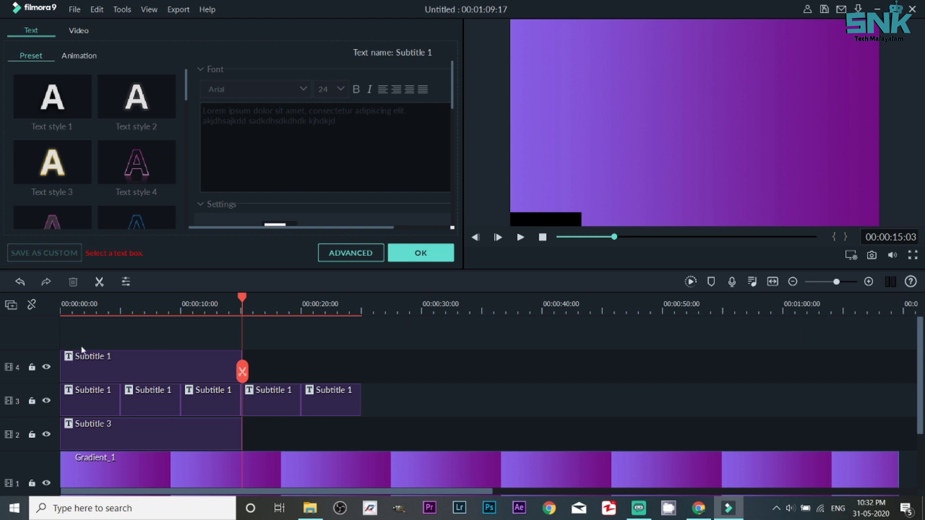
pyautogui.click(100, 374)
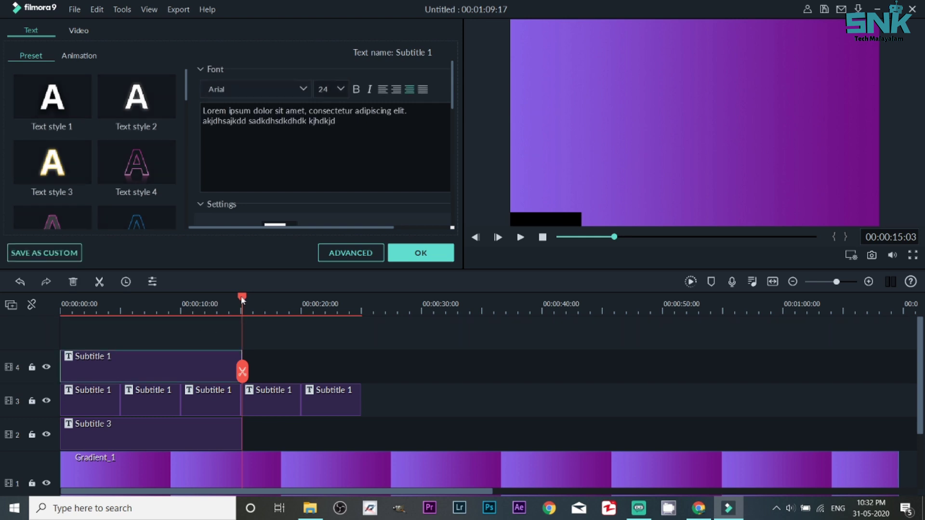
# Paste a Subtitle 1 copy at 26 seconds, place it right after the original, and confirm
pyautogui.click(373, 303)
pyautogui.click(14, 358)
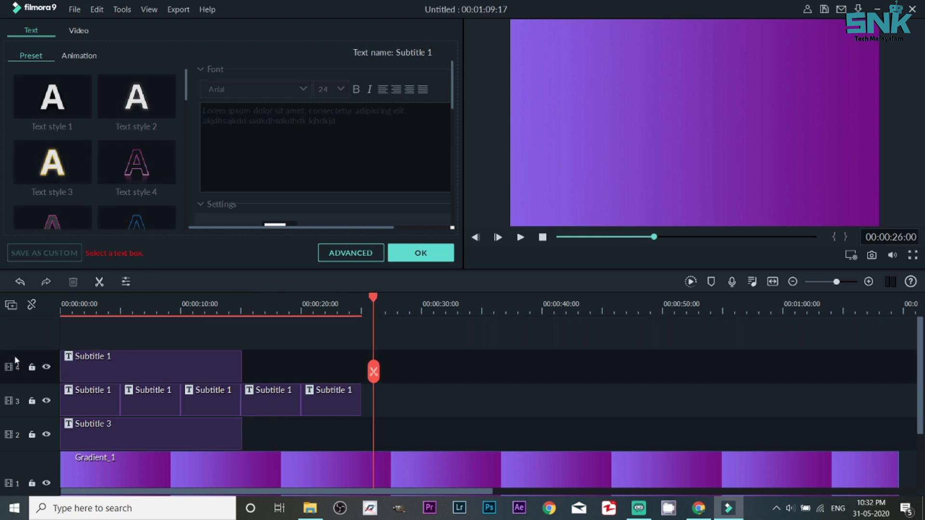
pyautogui.hotkey('ctrl', 'v')
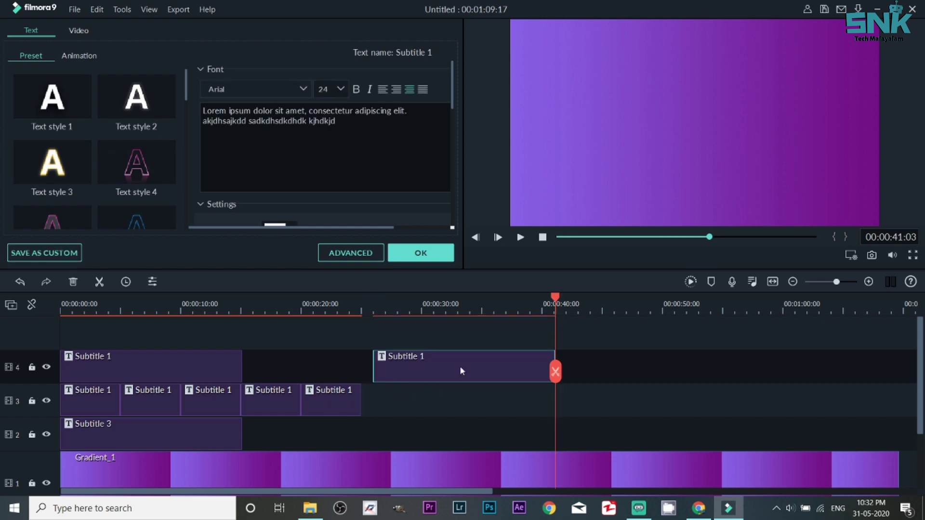
pyautogui.moveTo(461, 371); pyautogui.dragTo(340, 371)
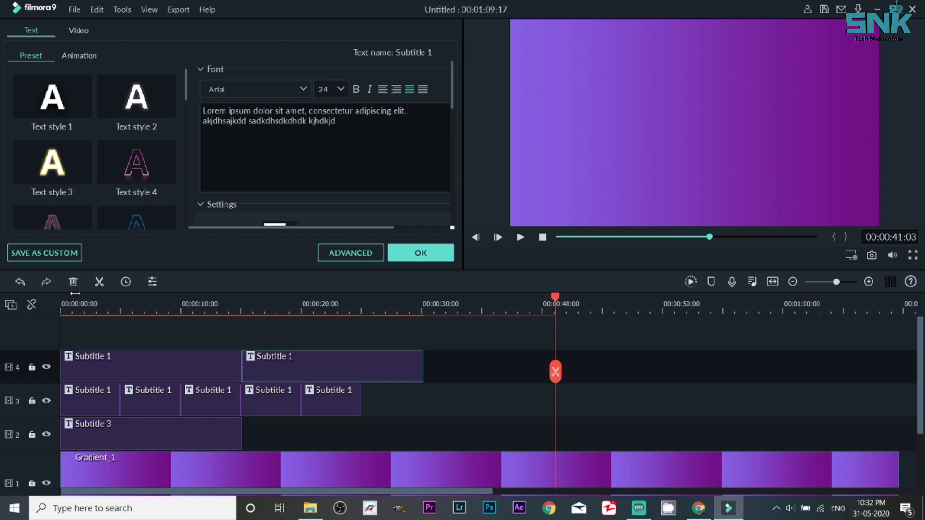
pyautogui.moveTo(104, 308); pyautogui.dragTo(239, 307)
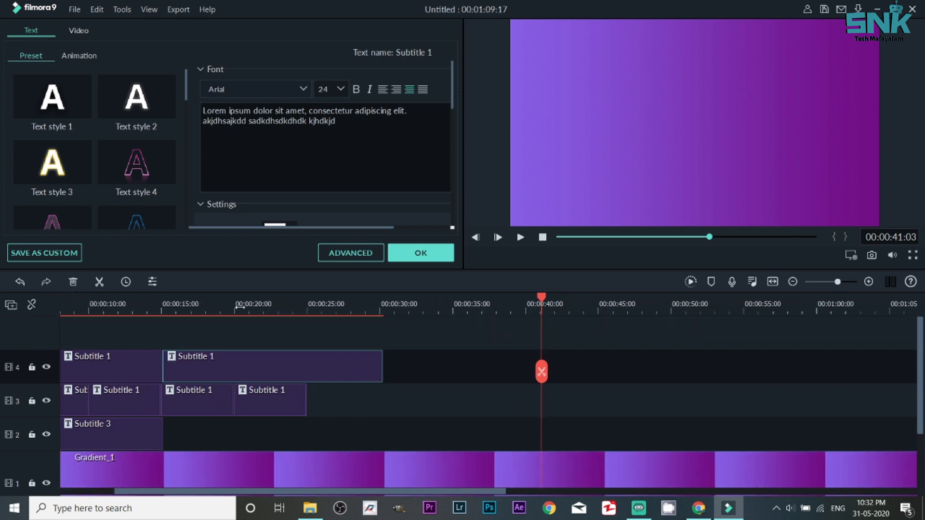
pyautogui.click(554, 237)
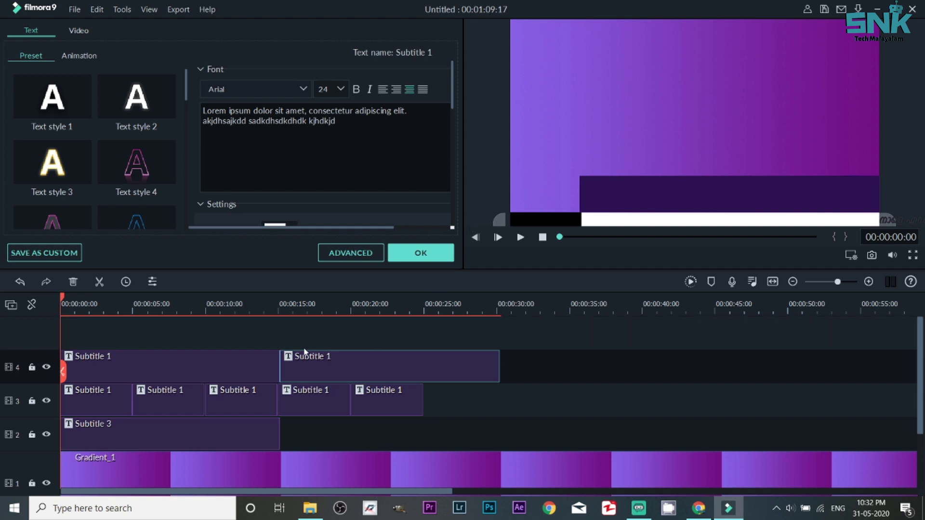
pyautogui.click(406, 254)
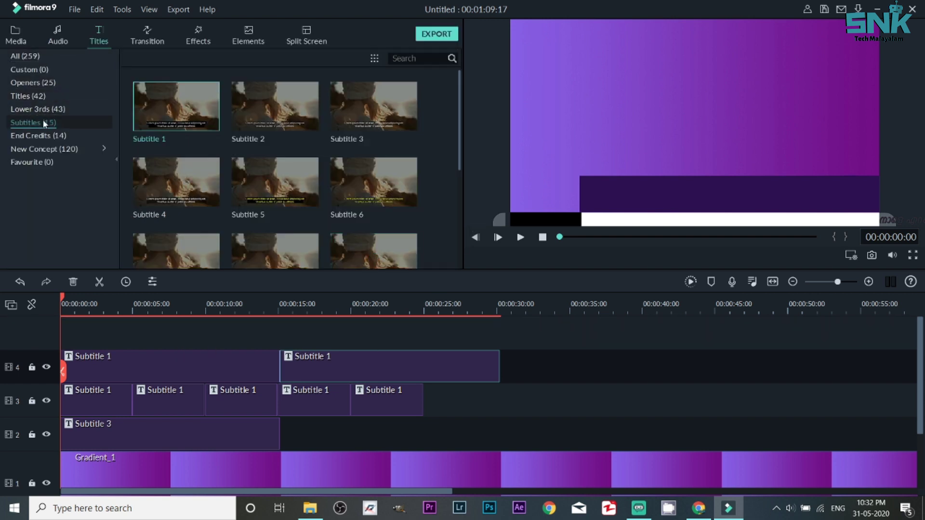
# Add Subtitle 1 on new track 5 reading 'BREAKING' / 'NEWS', then narrow and enlarge its box
pyautogui.moveTo(142, 124)
pyautogui.mouseDown()
pyautogui.moveTo(57, 339)
pyautogui.moveTo(82, 336)
pyautogui.mouseUp()
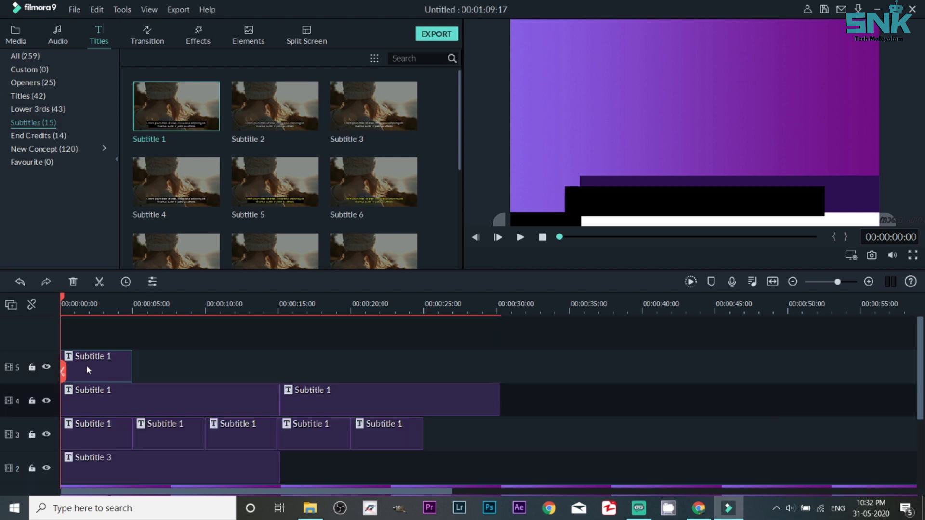
pyautogui.doubleClick(86, 365)
pyautogui.hotkey('ctrl', 'a')
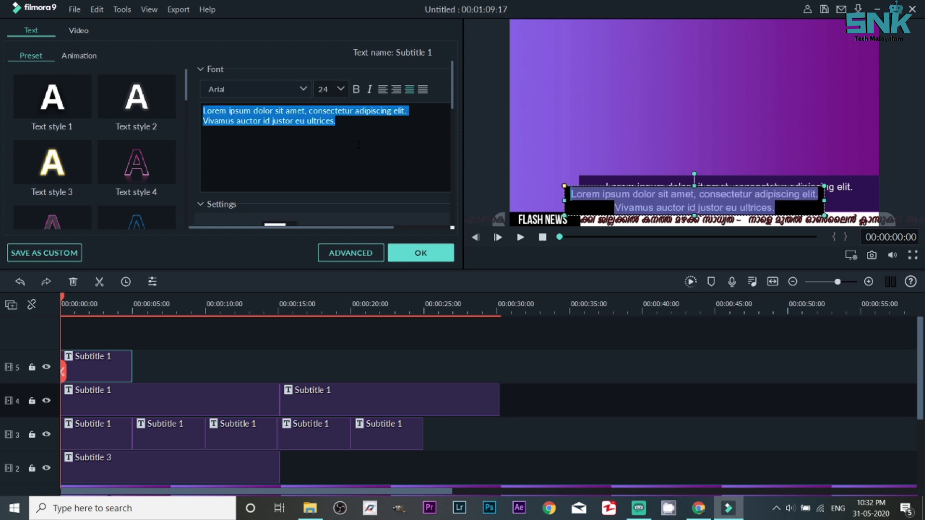
pyautogui.write('BREAKING')
pyautogui.press('Return')
pyautogui.write('NEWS')
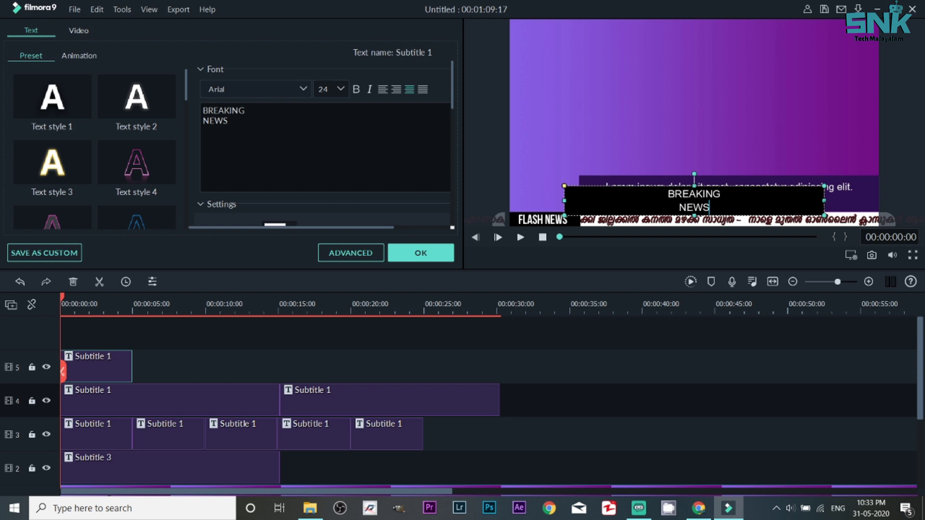
pyautogui.moveTo(825, 201)
pyautogui.mouseDown()
pyautogui.moveTo(635, 201)
pyautogui.moveTo(547, 190)
pyautogui.moveTo(557, 204)
pyautogui.mouseUp()
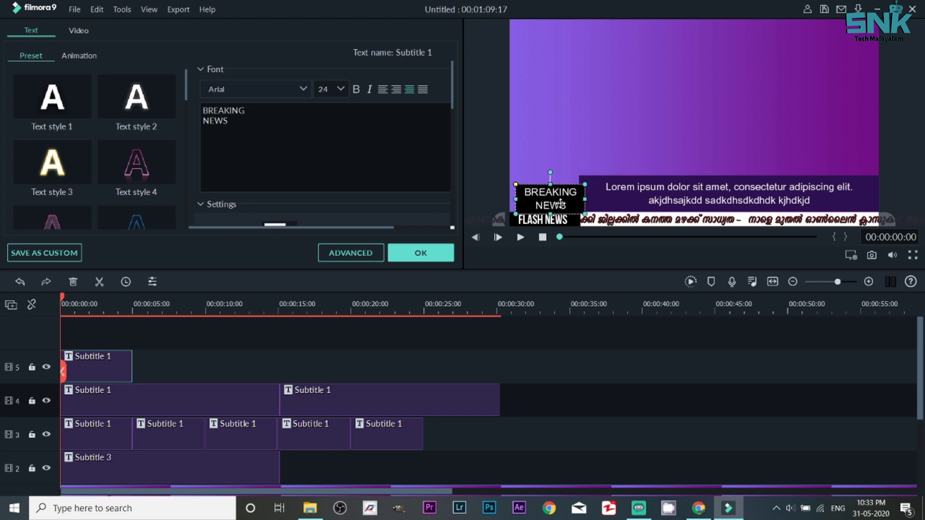
pyautogui.moveTo(577, 185); pyautogui.dragTo(600, 176)
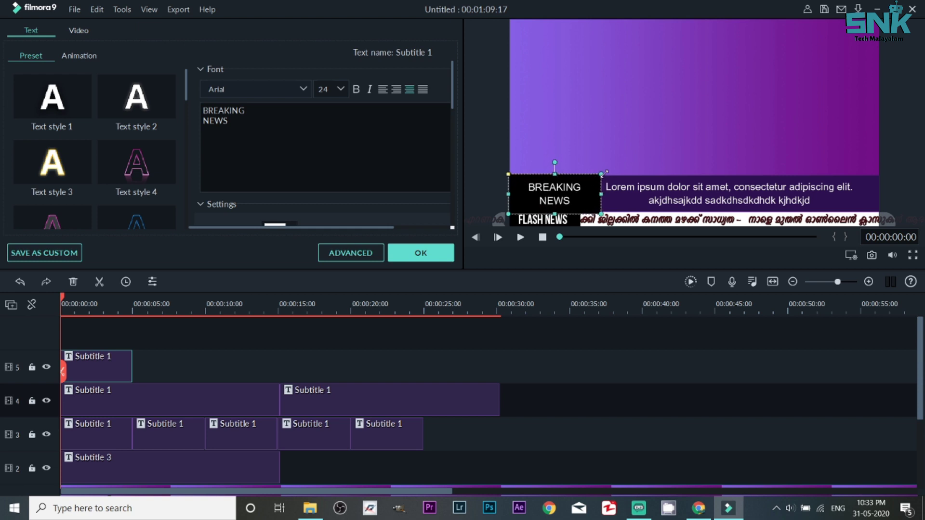
# In the advanced editor, trim the BREAKING NEWS box to FLASH NEWS width and apply pink Text style 4
pyautogui.click(357, 255)
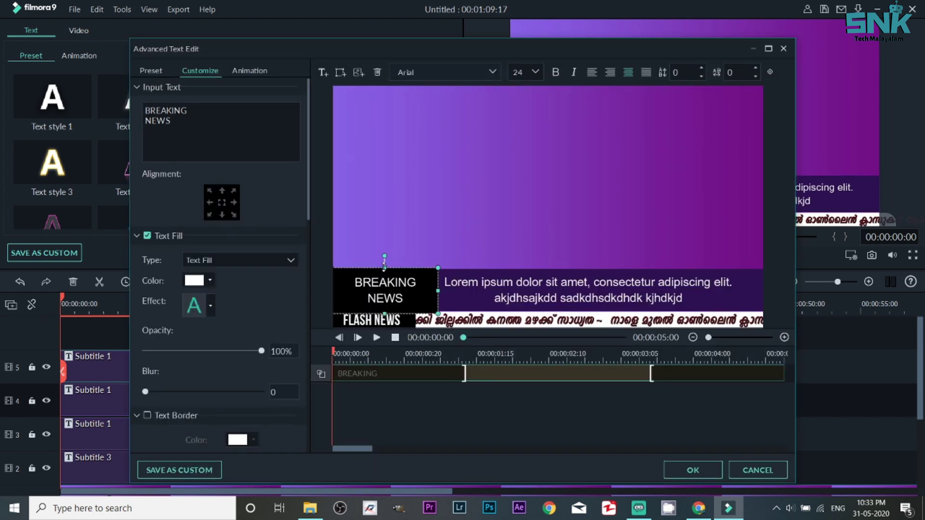
pyautogui.moveTo(384, 266); pyautogui.dragTo(384, 268)
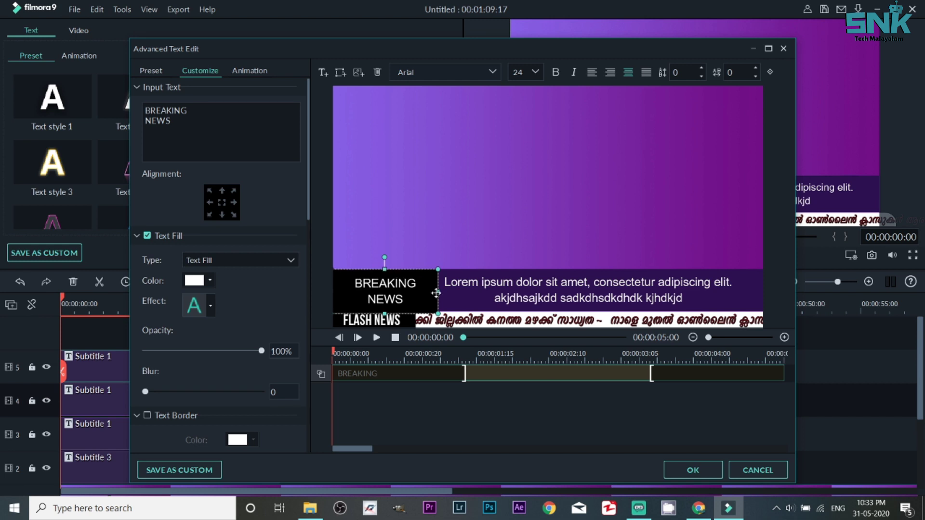
pyautogui.moveTo(437, 291); pyautogui.dragTo(413, 287)
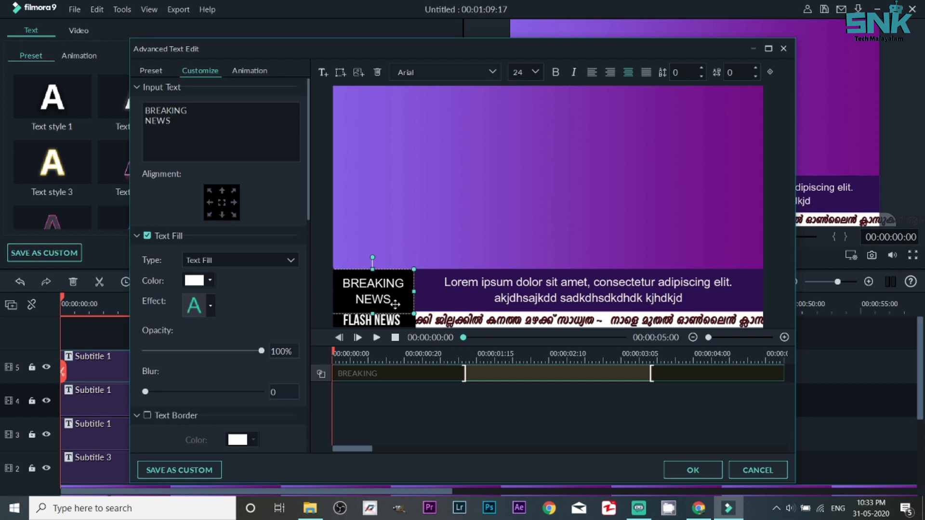
pyautogui.moveTo(372, 313); pyautogui.dragTo(375, 312)
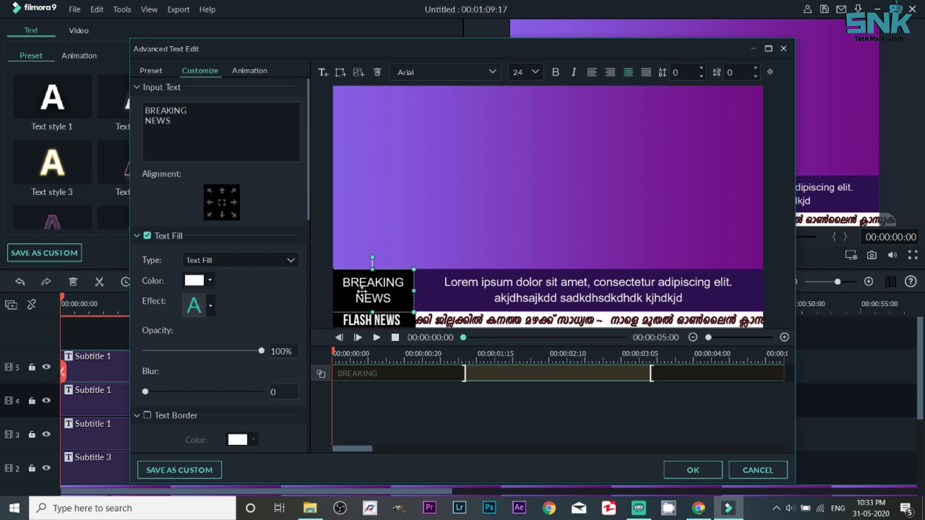
pyautogui.click(152, 74)
pyautogui.click(261, 202)
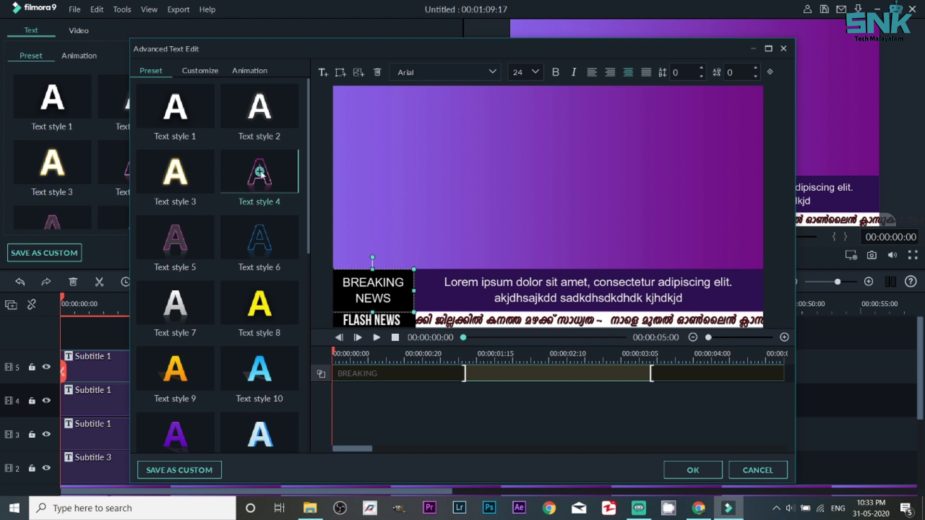
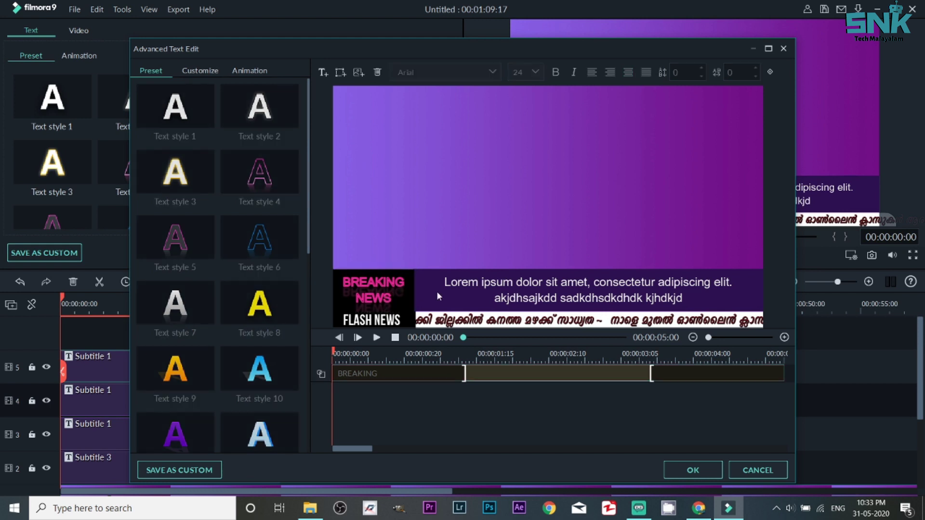
# Open the BREAKING NEWS title's Customize settings and try a crimson box fill
pyautogui.click(399, 295)
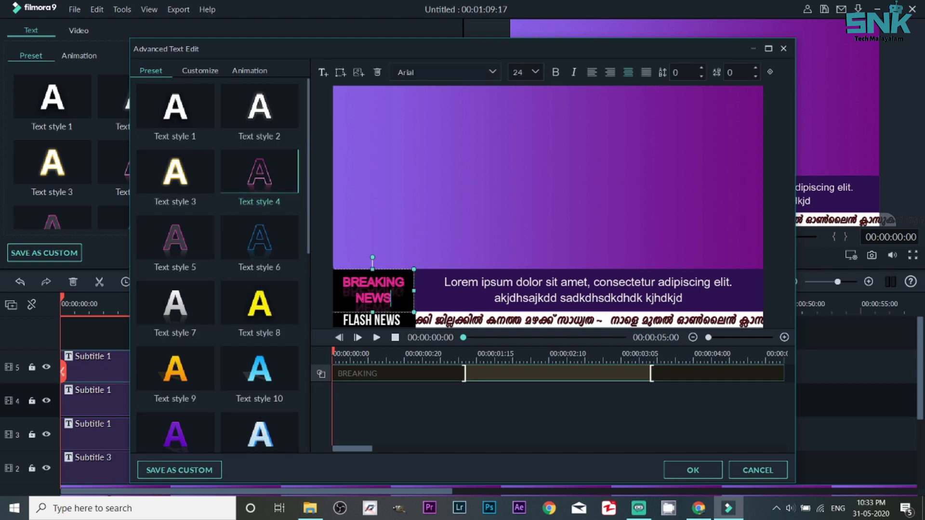
pyautogui.click(196, 68)
pyautogui.scroll(-2, 209, 283)
pyautogui.scroll(-3, 209, 283)
pyautogui.scroll(-4, 209, 284)
pyautogui.scroll(-1, 207, 299)
pyautogui.click(210, 253)
pyautogui.scroll(-1, 227, 297)
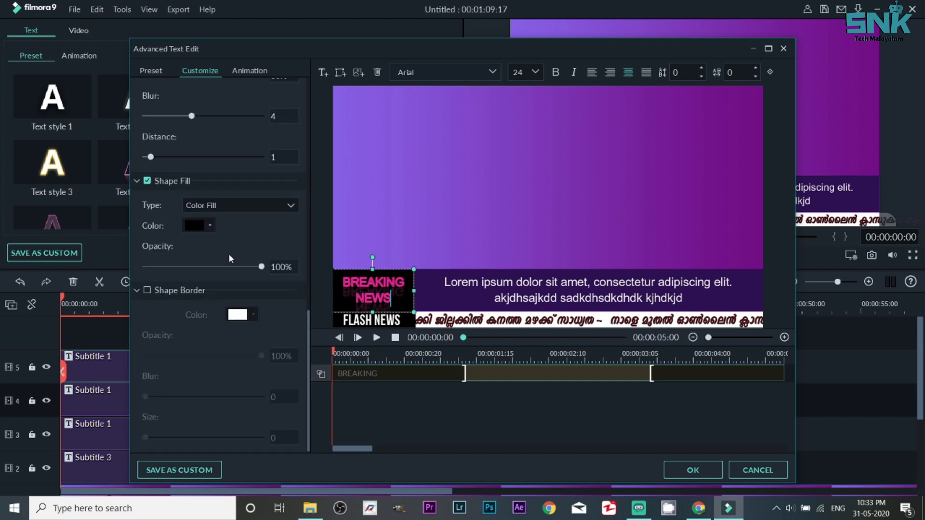
pyautogui.click(210, 225)
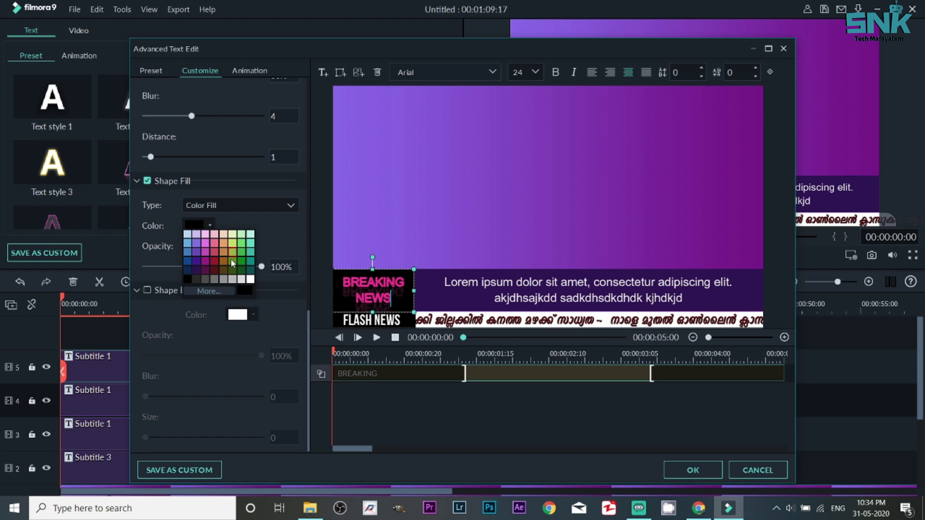
pyautogui.click(213, 259)
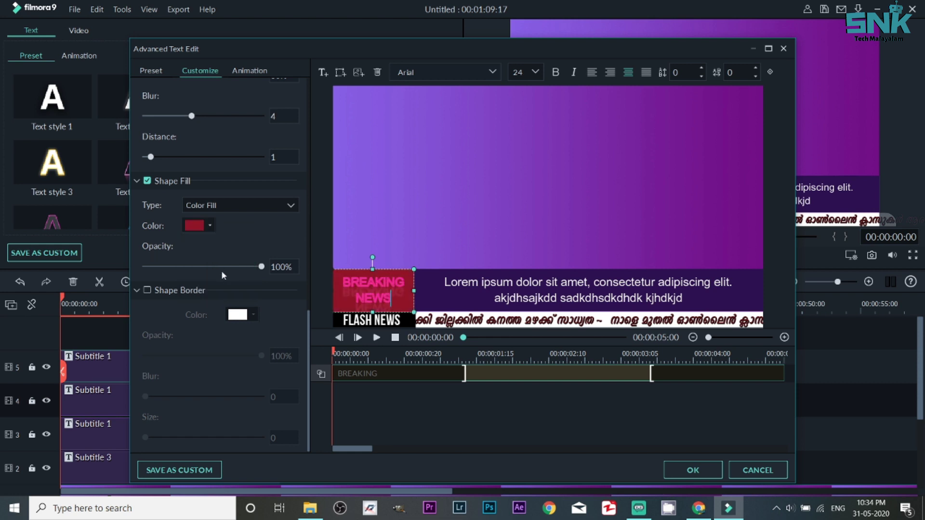
# Try white, dark purple, pink and black box fills, and lower the fill opacity to 41%
pyautogui.click(211, 225)
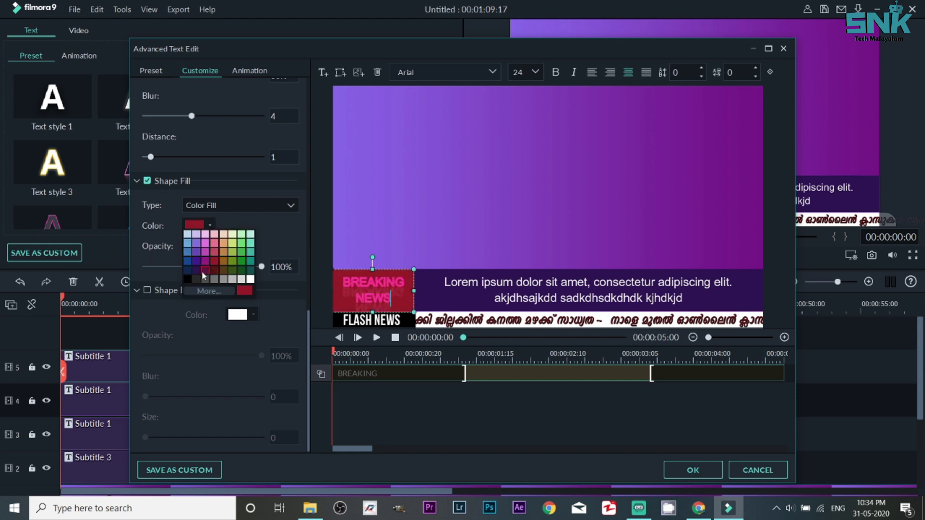
pyautogui.click(249, 279)
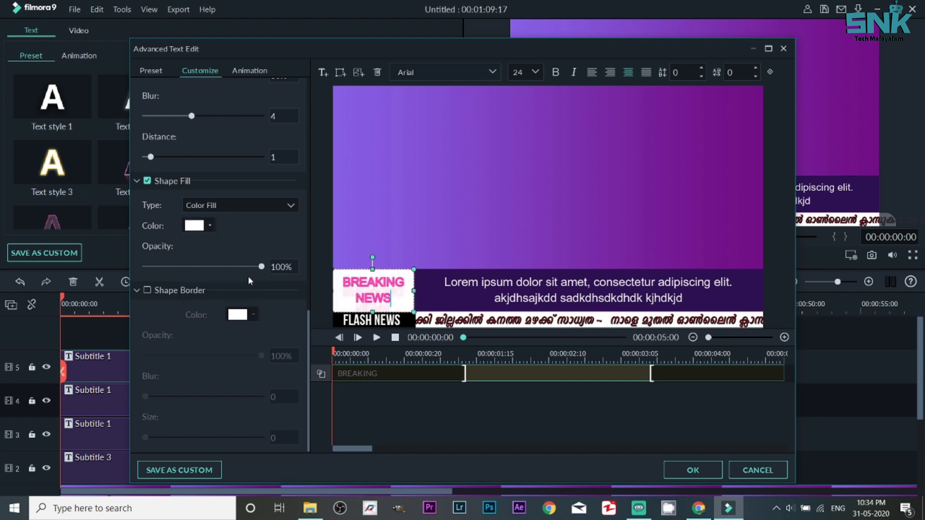
pyautogui.click(210, 225)
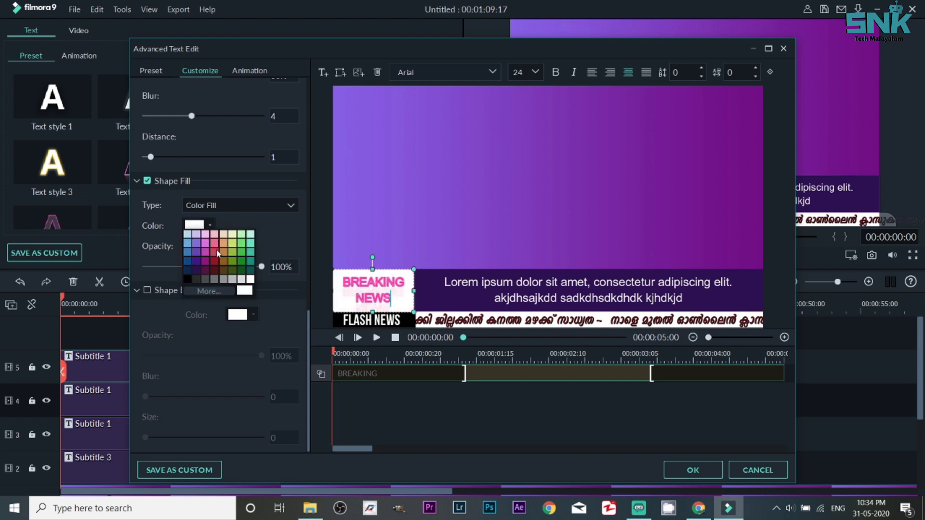
pyautogui.click(193, 263)
pyautogui.click(193, 266)
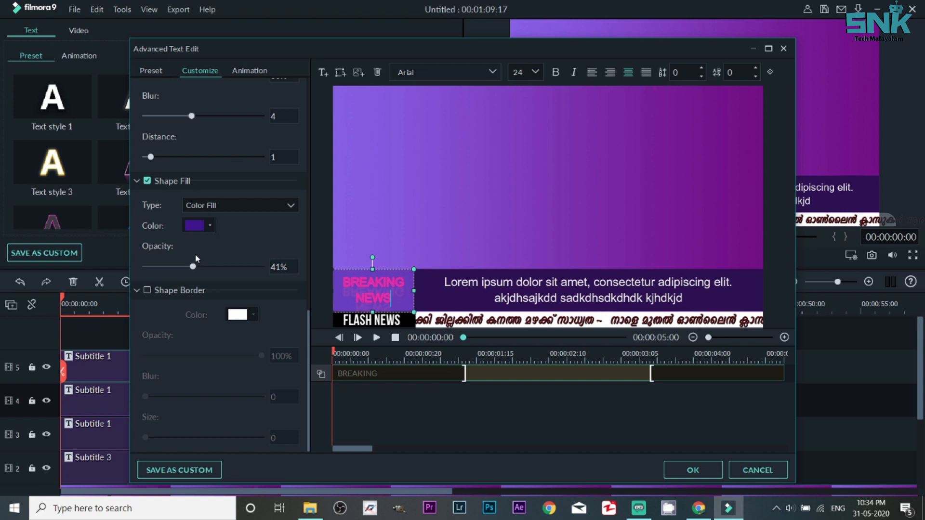
pyautogui.click(209, 226)
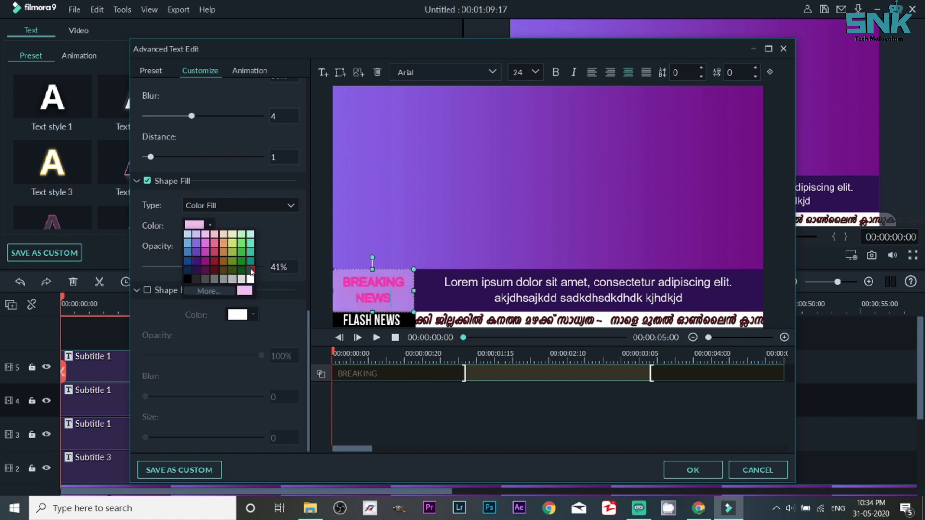
pyautogui.click(187, 279)
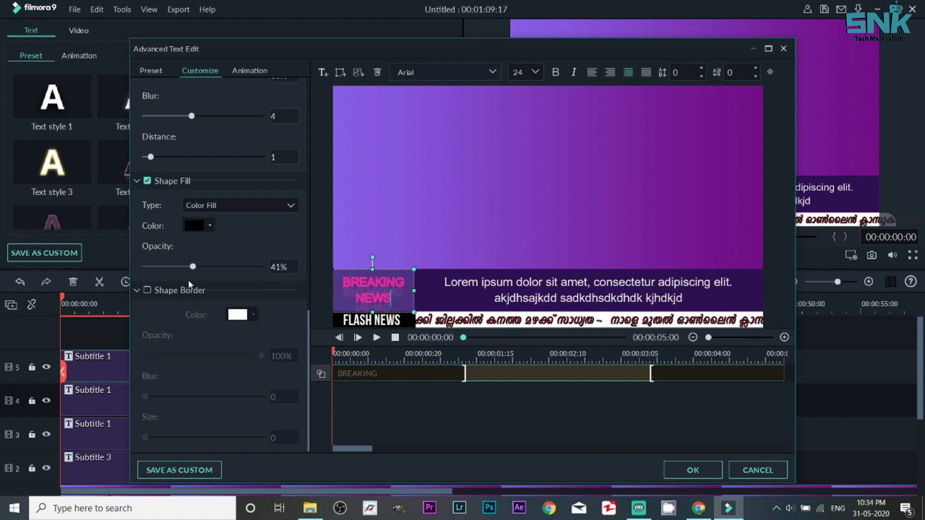
# Set the box fill to custom pure red #ff0000 and reselect the BREAKING NEWS text
pyautogui.click(212, 227)
pyautogui.click(215, 287)
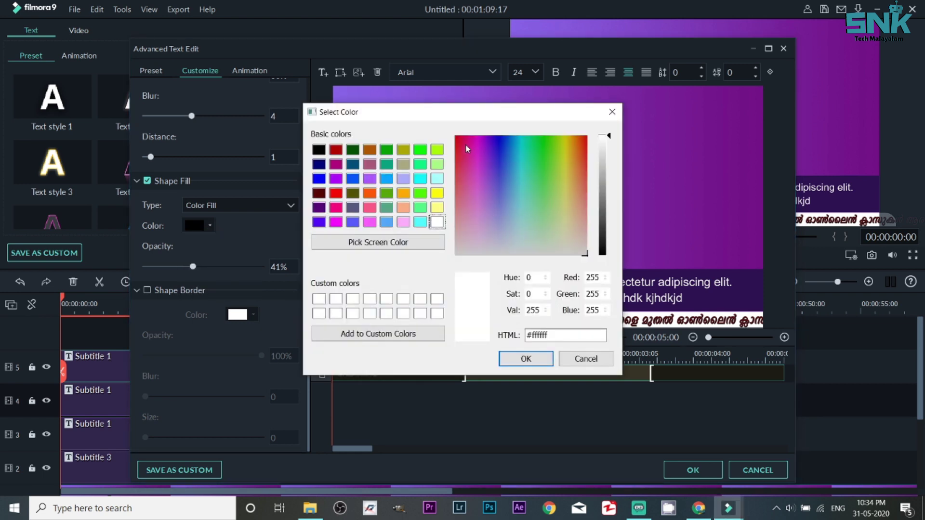
pyautogui.click(457, 137)
pyautogui.click(506, 358)
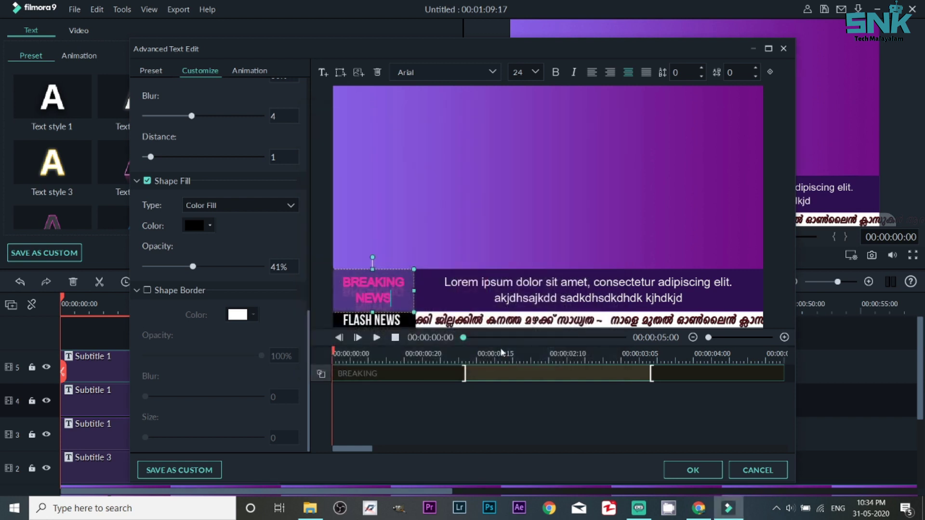
pyautogui.click(384, 299)
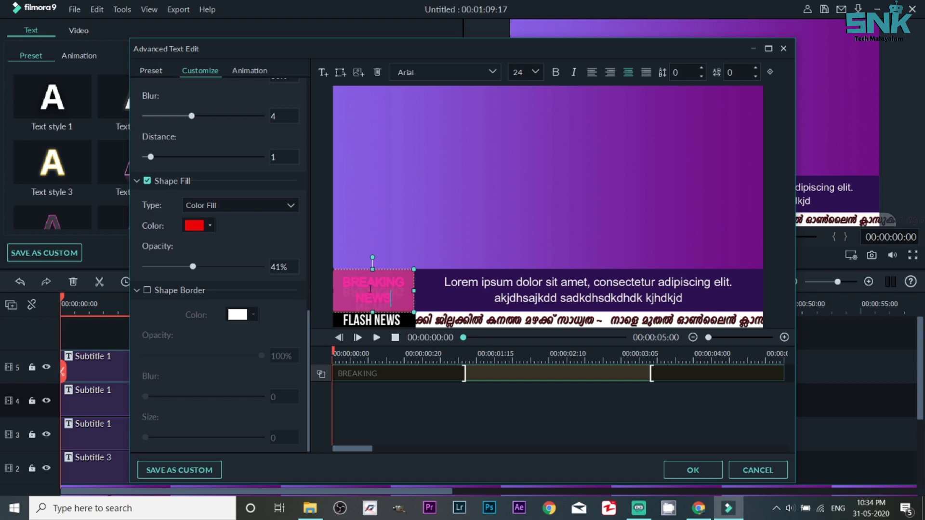
pyautogui.moveTo(370, 289); pyautogui.dragTo(358, 281)
# Make the BREAKING NEWS text shadow light blue and highlight the text
pyautogui.scroll(4, 202, 221)
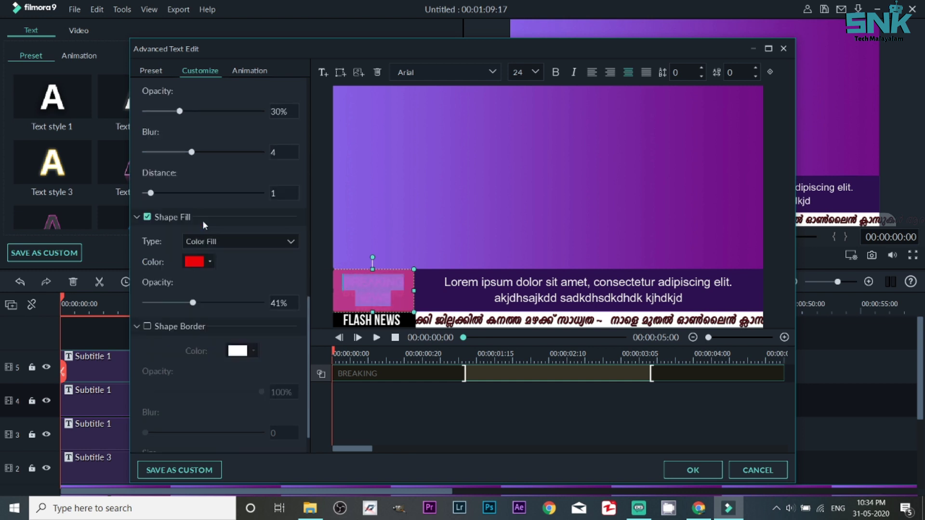
pyautogui.click(253, 142)
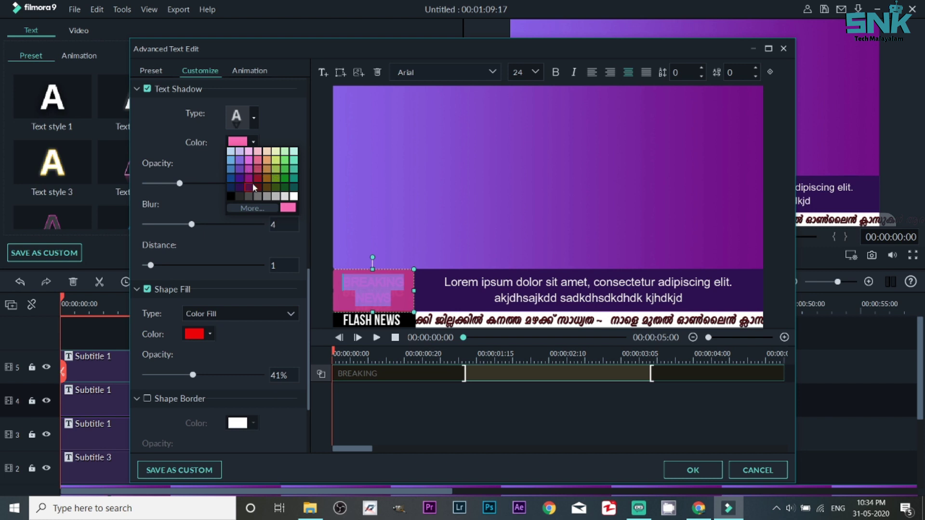
pyautogui.click(232, 157)
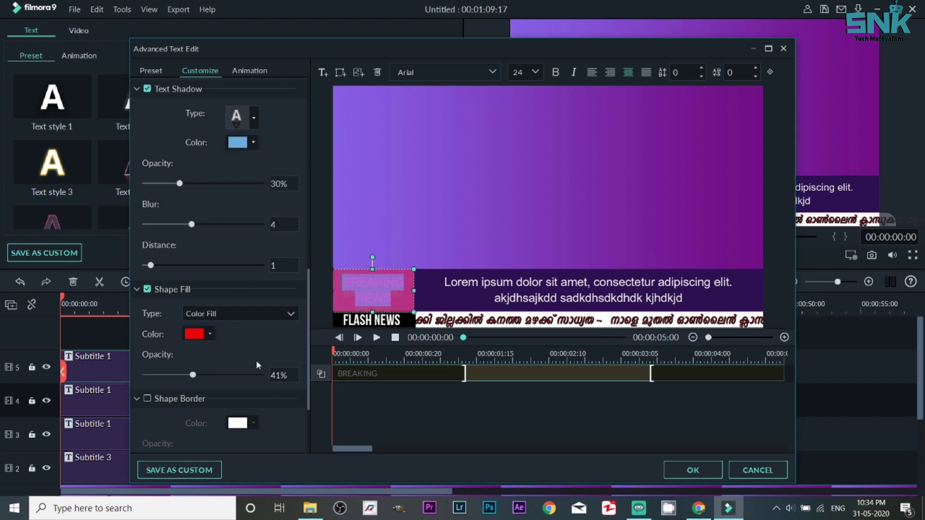
pyautogui.click(466, 304)
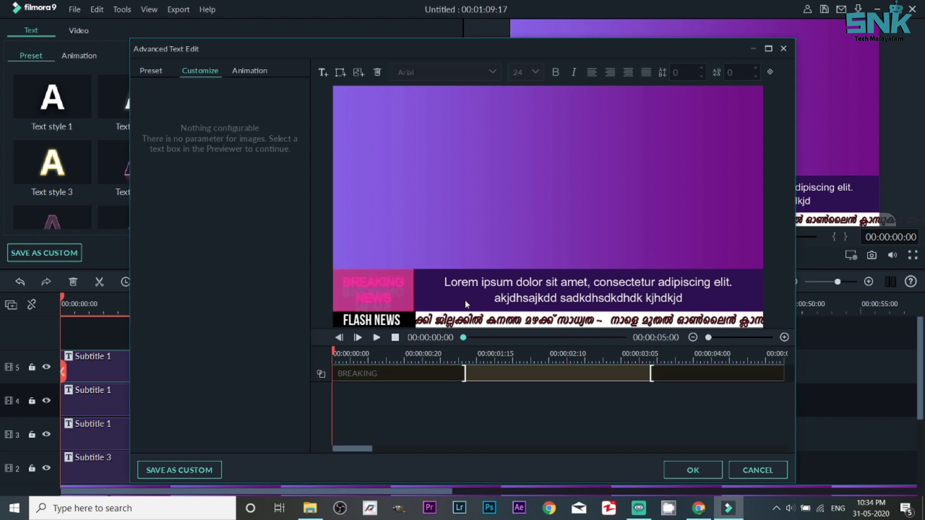
pyautogui.click(384, 299)
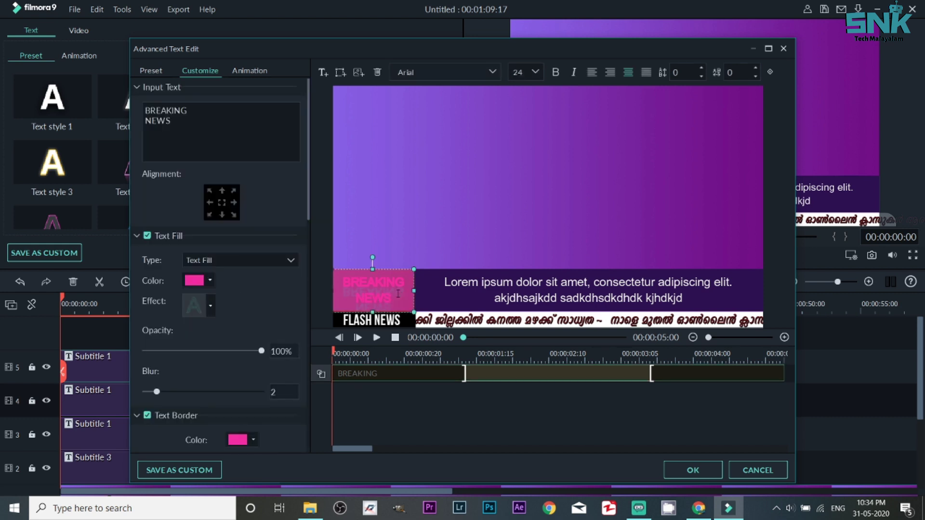
pyautogui.moveTo(398, 296)
pyautogui.mouseDown()
pyautogui.moveTo(350, 267)
pyautogui.moveTo(342, 288)
pyautogui.mouseUp()
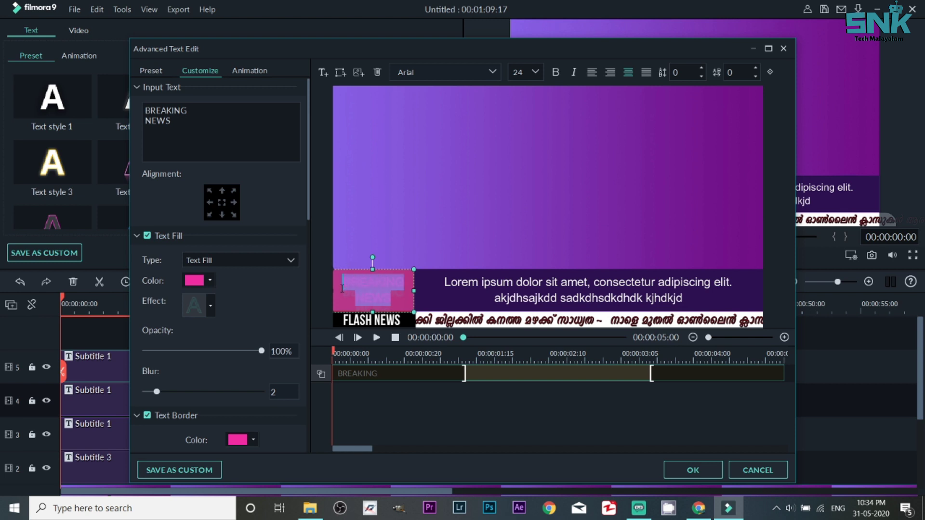
# Set the BREAKING NEWS text fill to light blue and show the Preset text styles
pyautogui.click(210, 281)
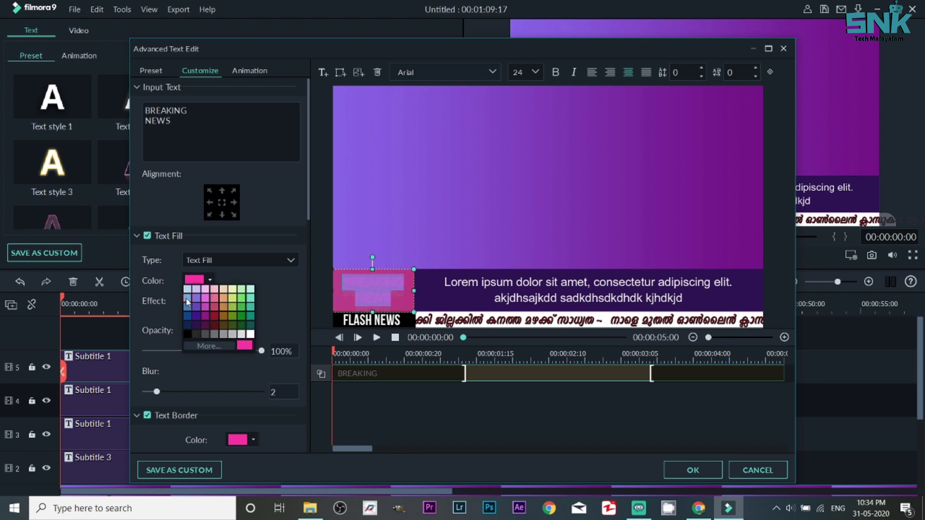
pyautogui.click(186, 298)
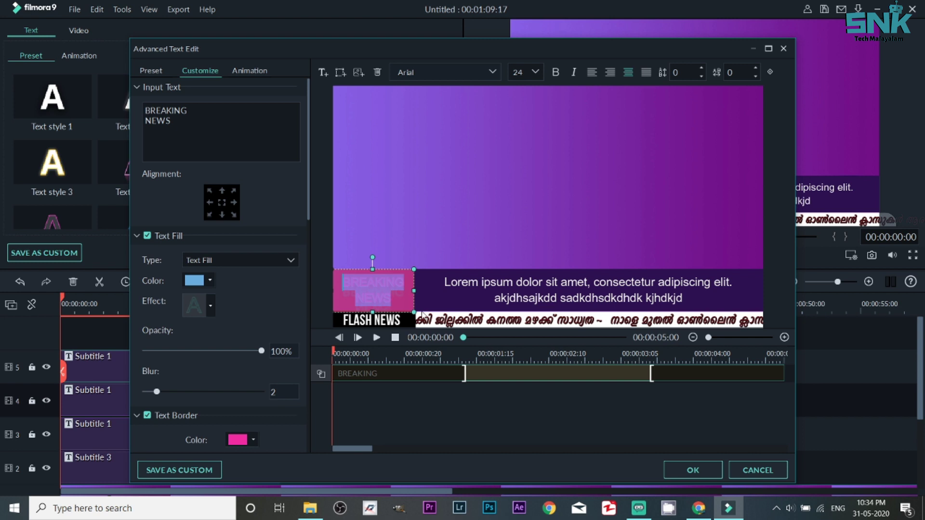
pyautogui.click(458, 306)
pyautogui.click(400, 298)
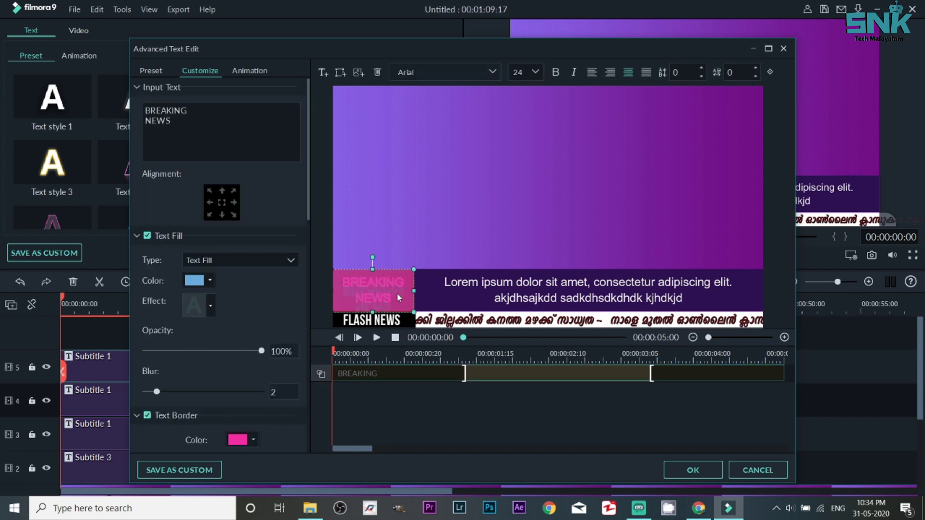
pyautogui.hotkey('ctrl', 'a')
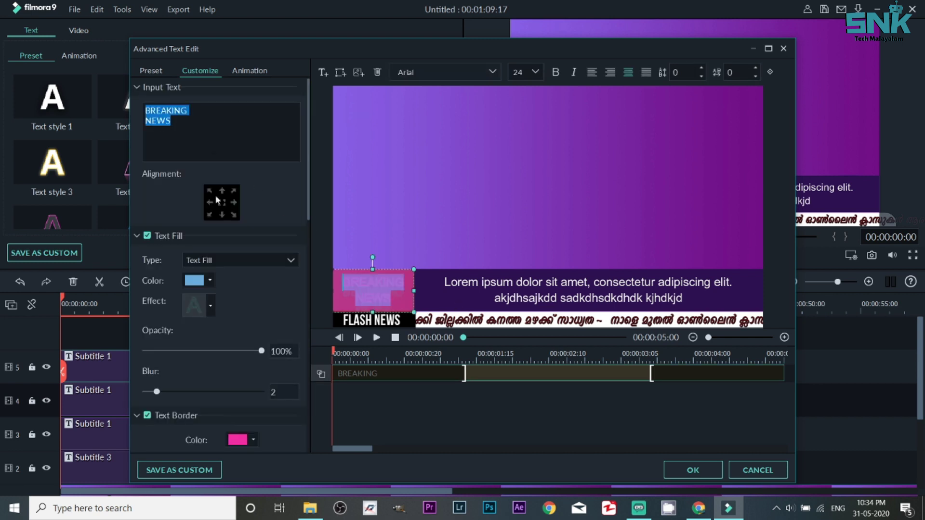
pyautogui.click(216, 233)
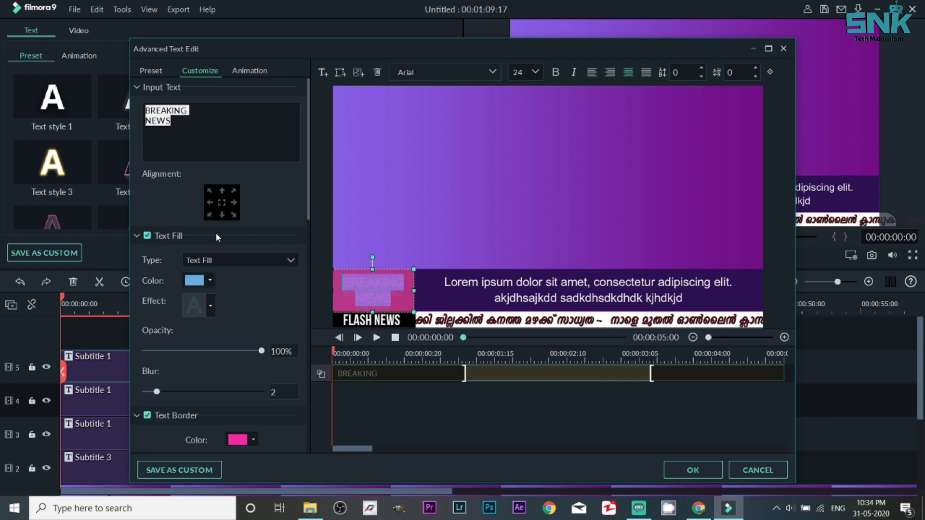
pyautogui.click(210, 281)
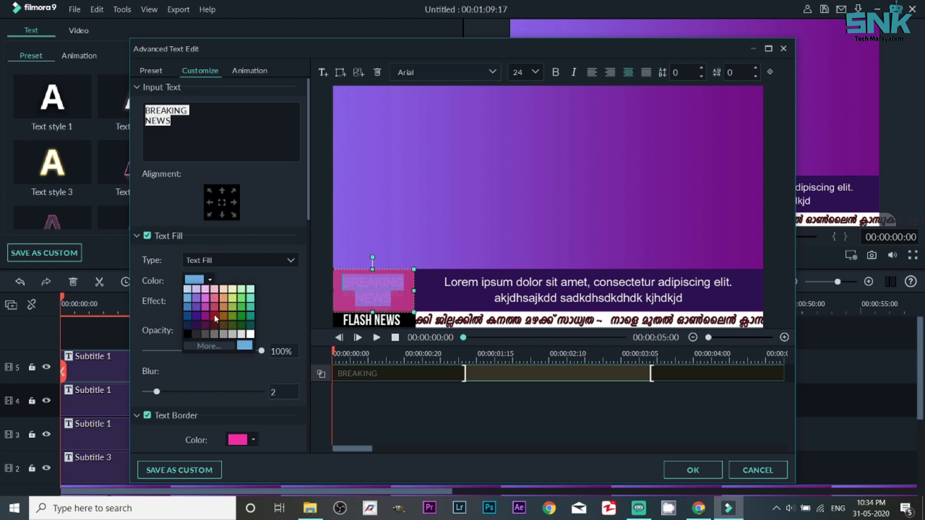
pyautogui.click(263, 321)
pyautogui.click(210, 280)
pyautogui.click(191, 296)
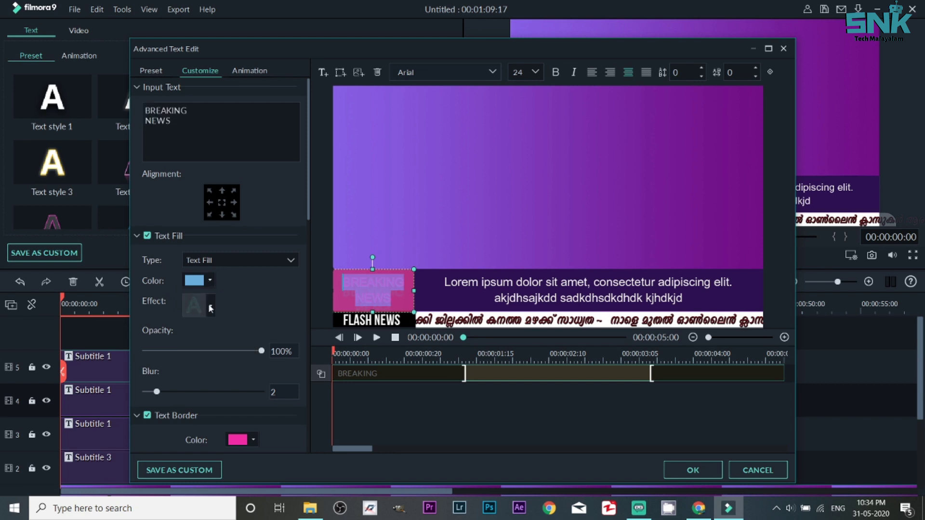
pyautogui.click(153, 71)
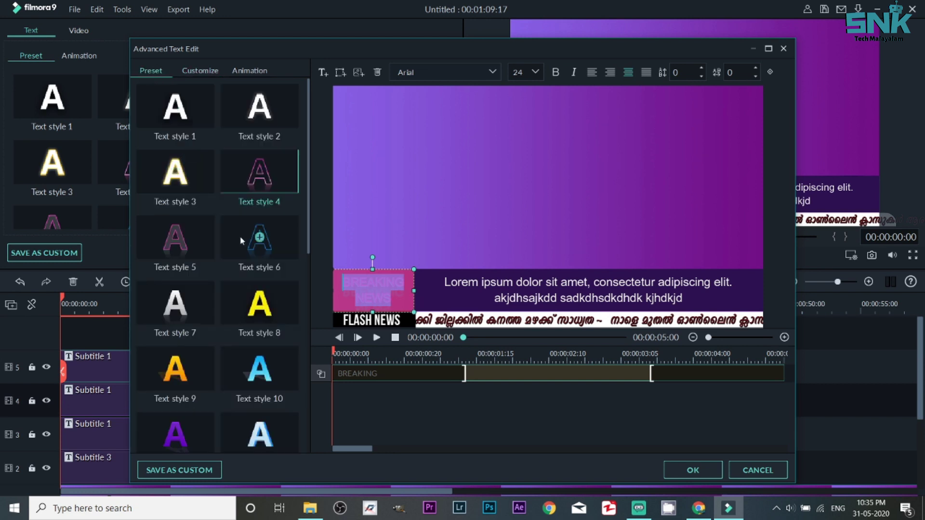
# Try Text styles 8, 9, 10, 14, 16, 22 and 21 on the BREAKING NEWS text
pyautogui.click(257, 317)
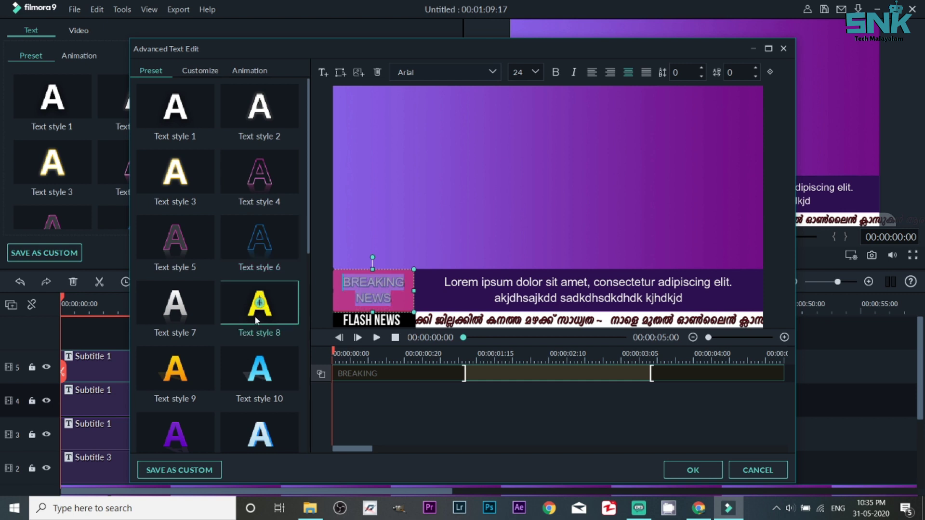
pyautogui.click(187, 375)
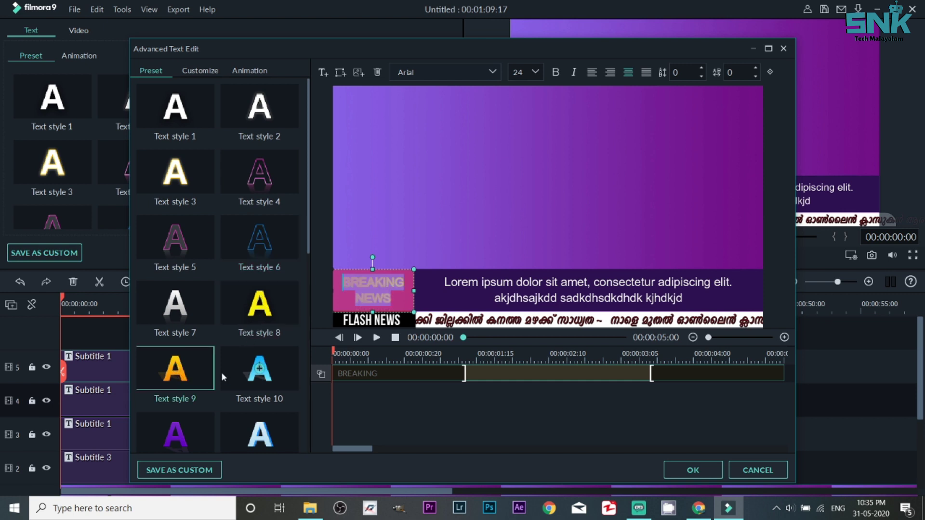
pyautogui.scroll(-3, 250, 376)
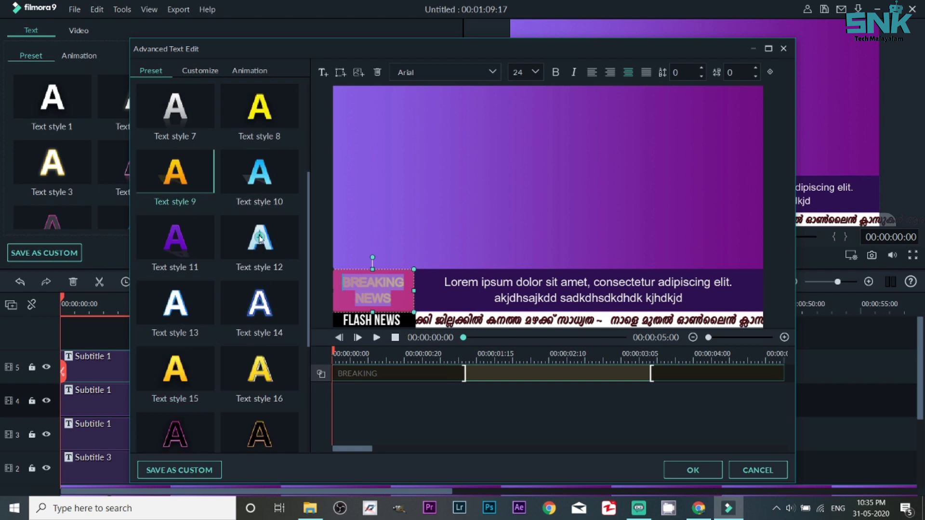
pyautogui.click(255, 177)
pyautogui.click(257, 307)
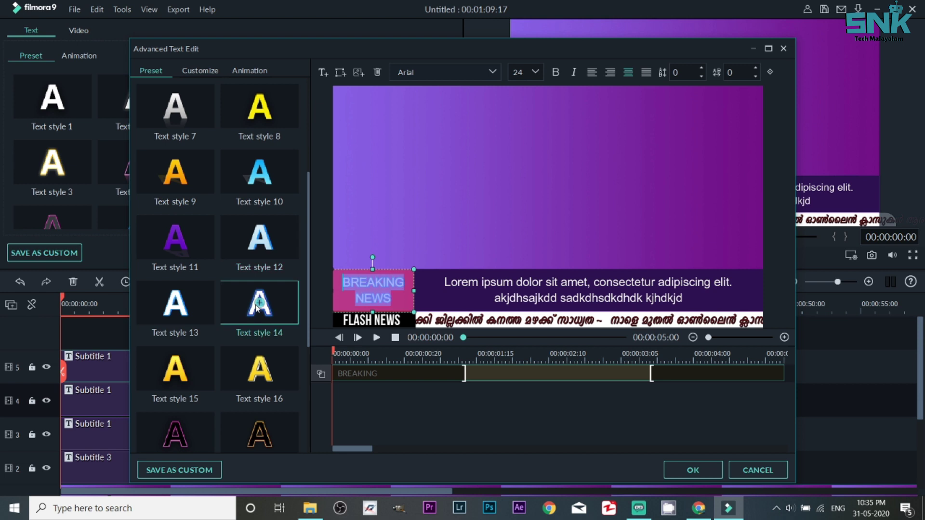
pyautogui.click(259, 371)
pyautogui.scroll(-3, 256, 368)
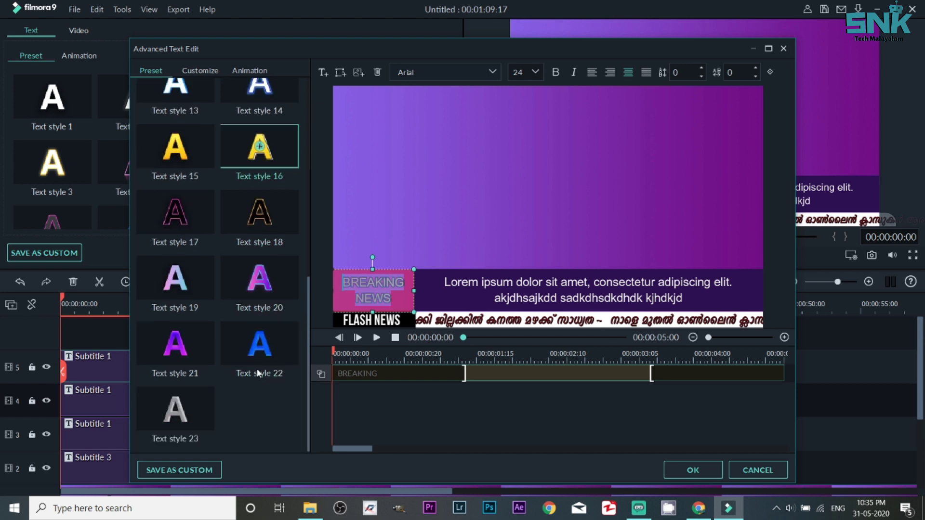
pyautogui.click(251, 343)
pyautogui.click(181, 342)
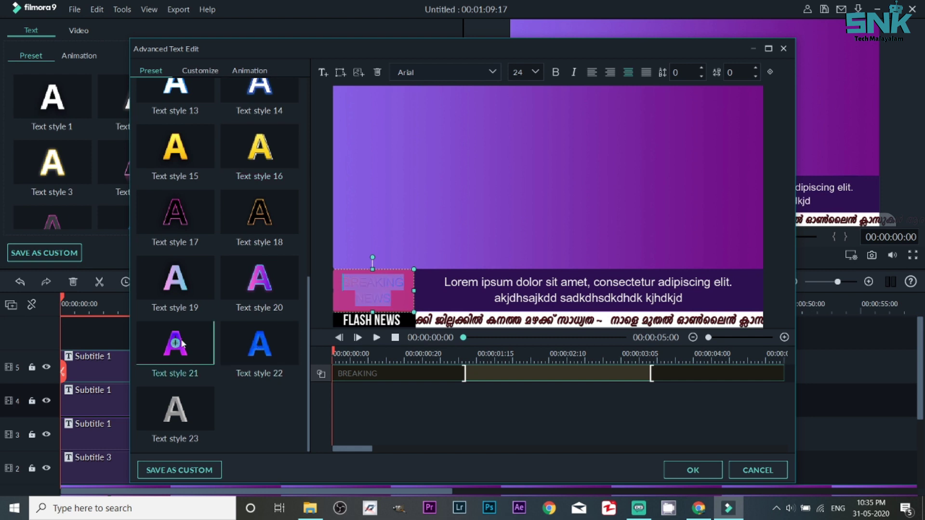
# Recheck Text styles 10 and 6, then settle on the yellow Text style 8
pyautogui.scroll(5, 257, 337)
pyautogui.click(258, 341)
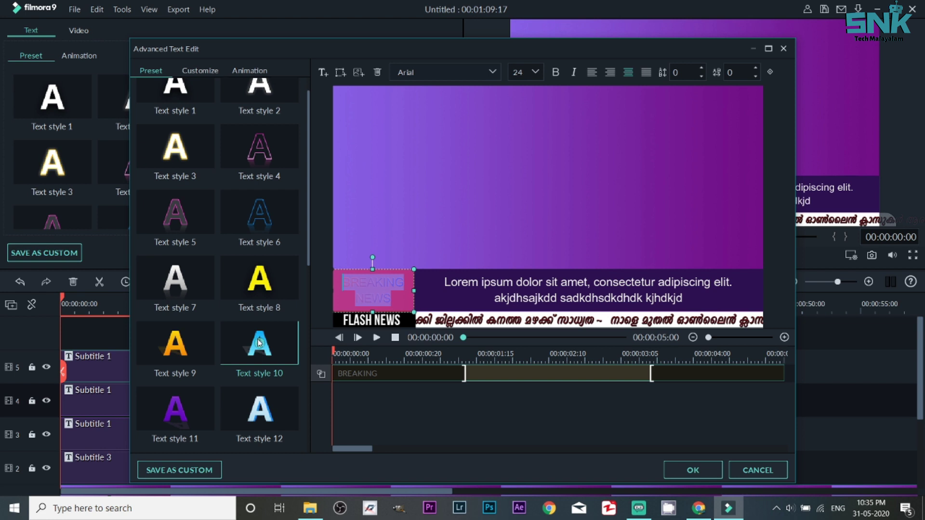
pyautogui.click(262, 217)
pyautogui.click(262, 282)
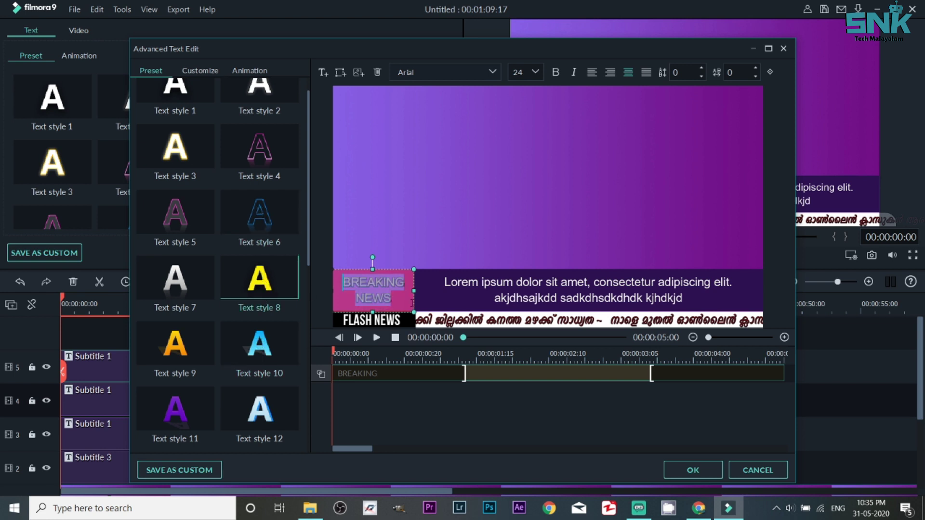
pyautogui.click(526, 298)
pyautogui.click(381, 290)
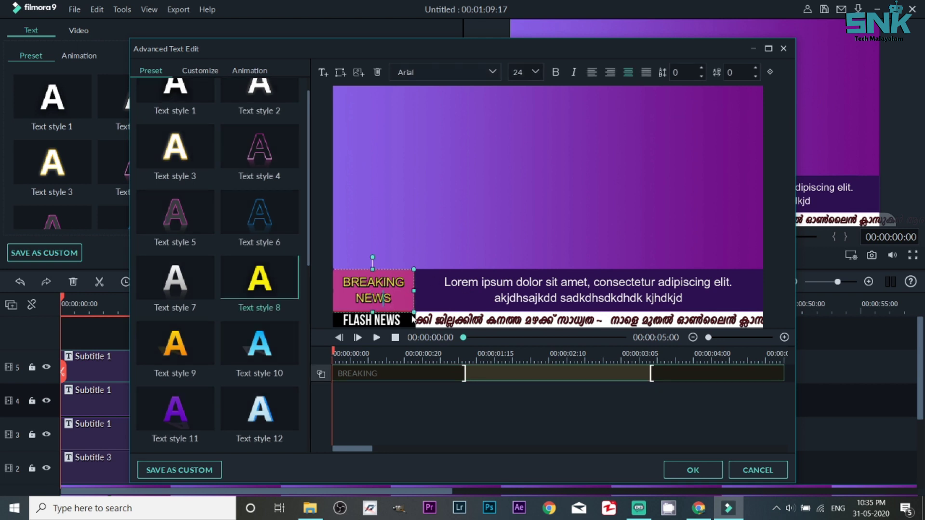
pyautogui.click(438, 299)
pyautogui.click(404, 297)
# Tighten the BREAKING NEWS box by nudging its right and bottom edges
pyautogui.moveTo(416, 291); pyautogui.dragTo(418, 291)
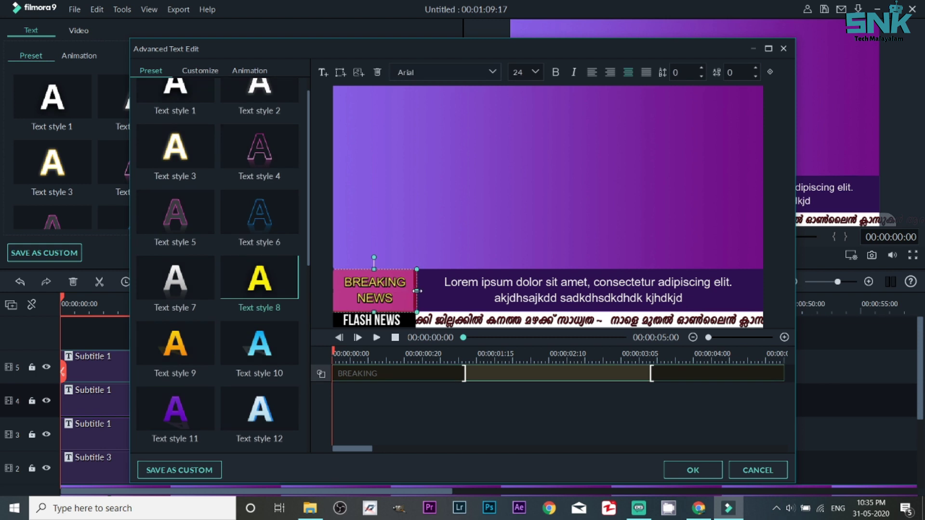
pyautogui.click(456, 258)
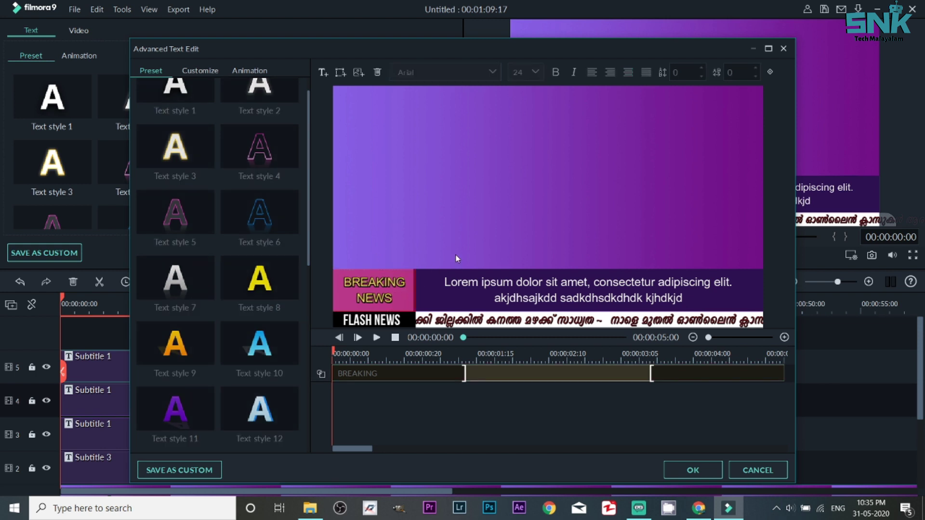
pyautogui.click(384, 303)
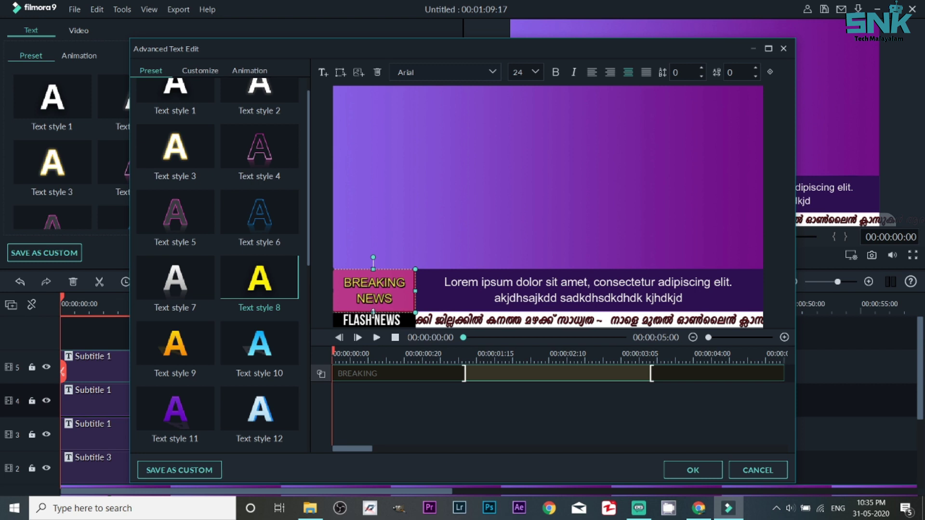
pyautogui.click(430, 217)
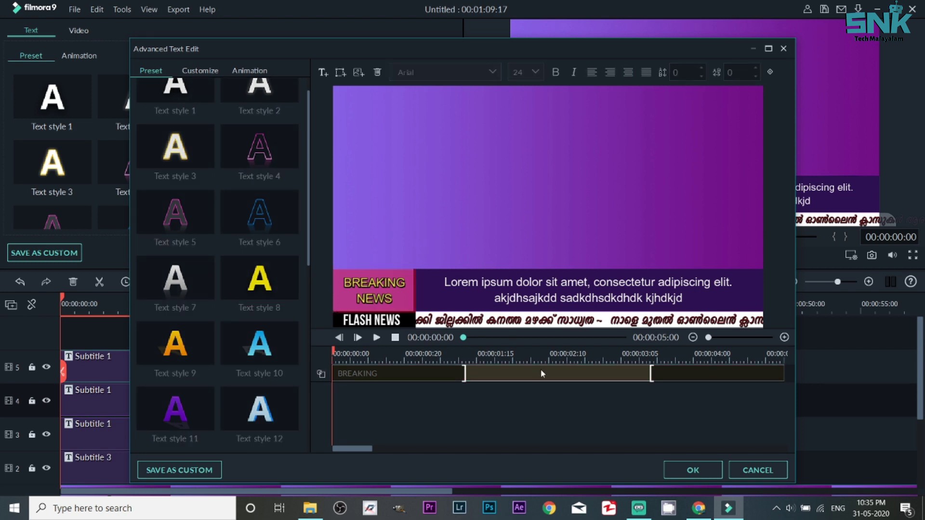
pyautogui.click(364, 294)
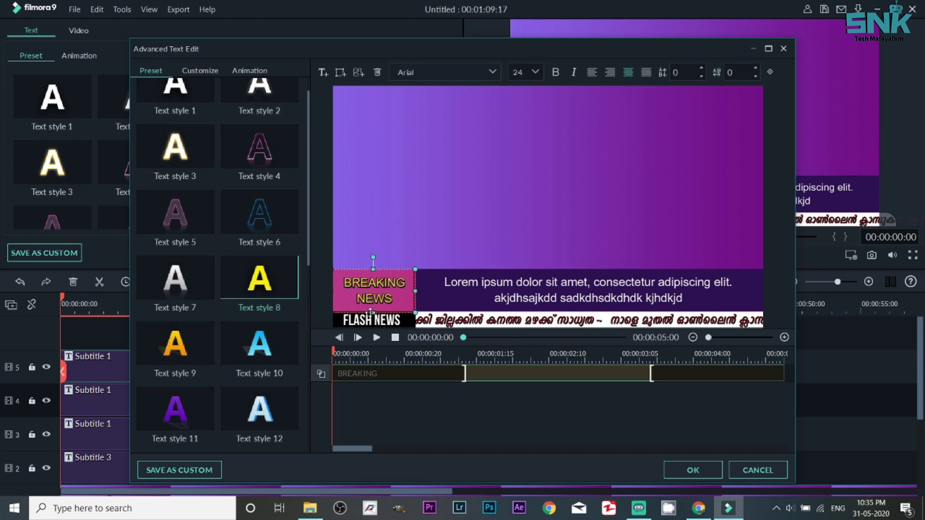
pyautogui.moveTo(373, 311); pyautogui.dragTo(373, 309)
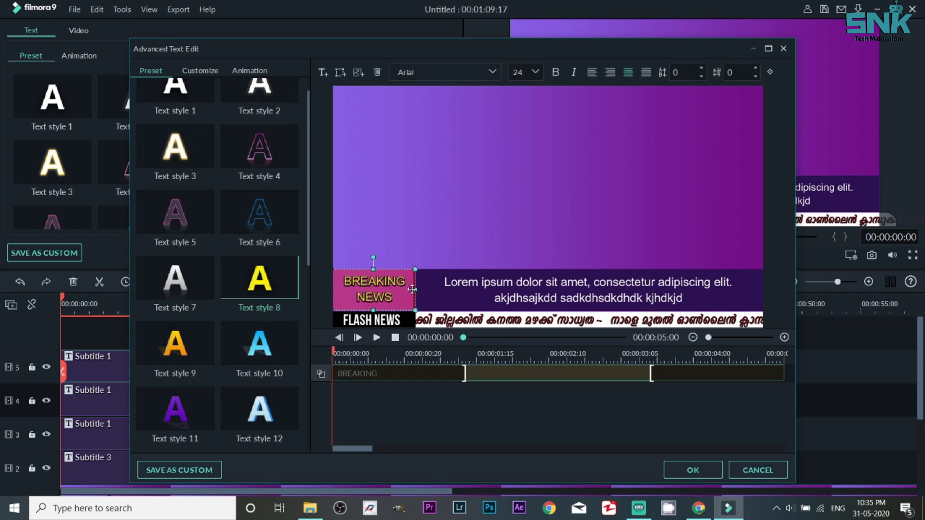
pyautogui.moveTo(416, 291); pyautogui.dragTo(415, 292)
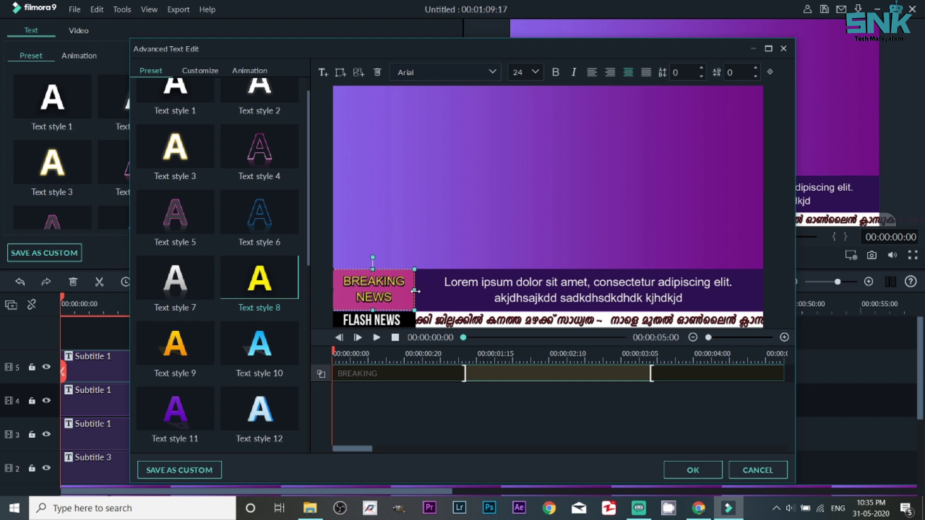
pyautogui.click(432, 251)
pyautogui.click(378, 286)
# Apply the Doomo Design text animation and close Advanced Text Edit with OK
pyautogui.click(237, 74)
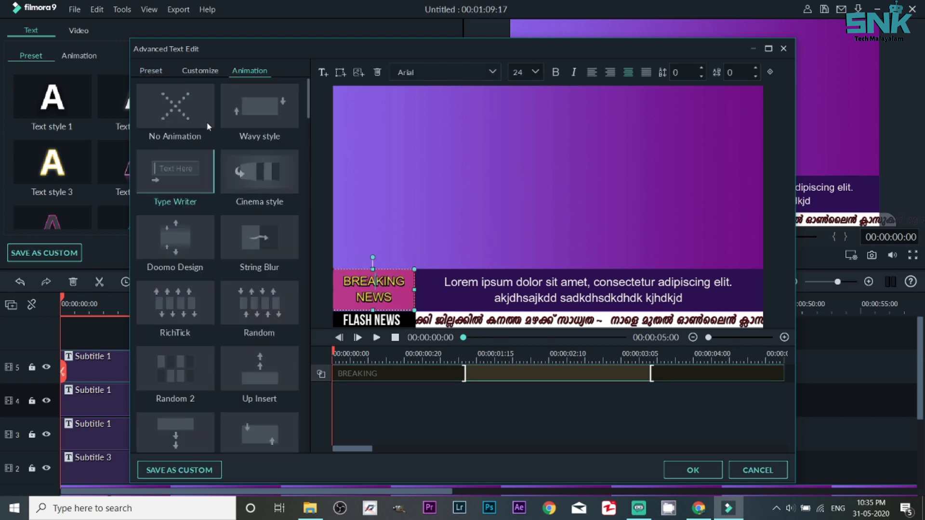
pyautogui.click(180, 249)
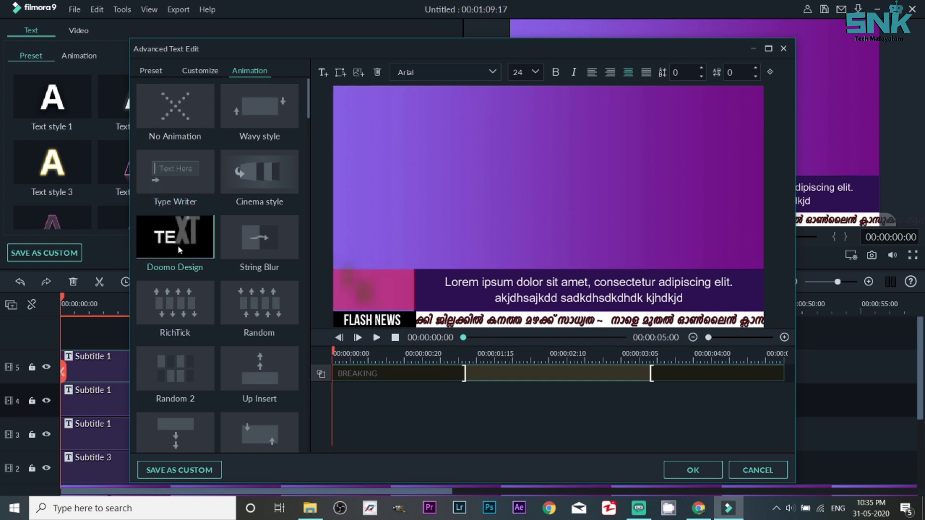
pyautogui.click(685, 468)
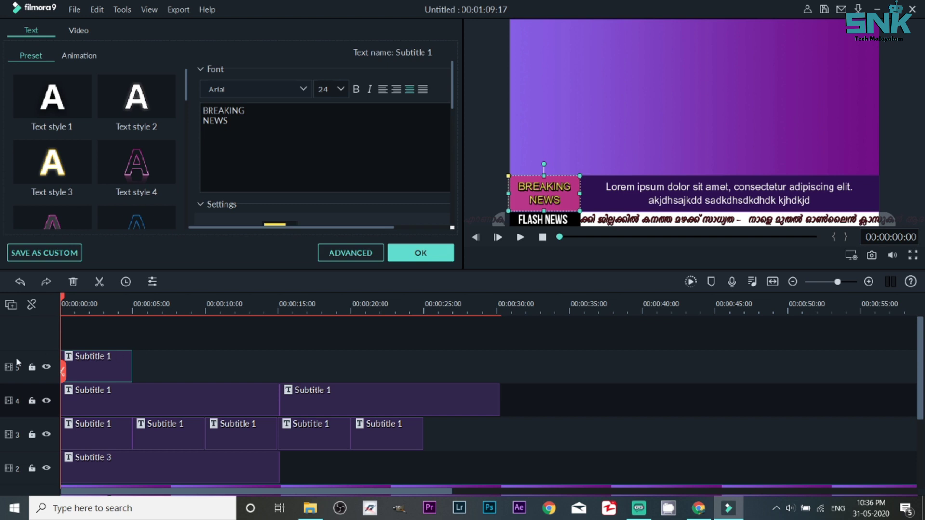
# Paste three copies of the BREAKING NEWS title clip, each butted against the previous one
pyautogui.click(162, 303)
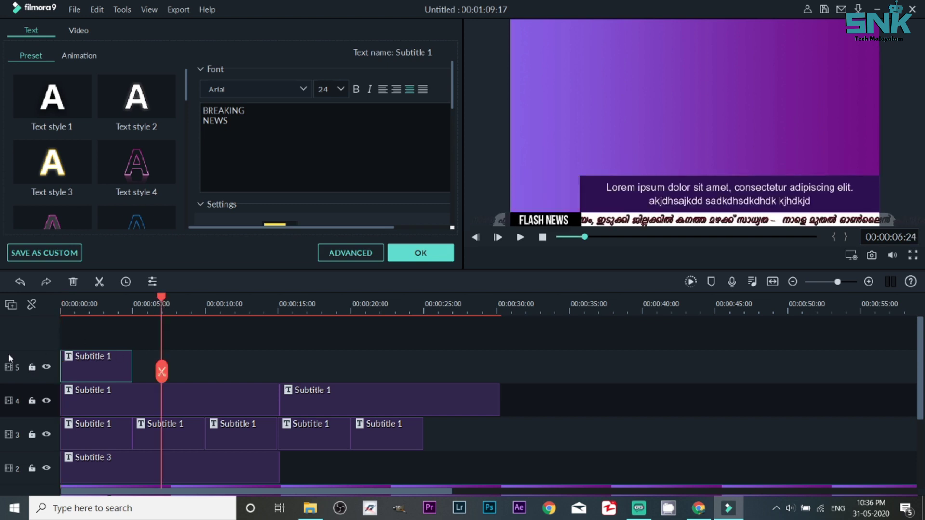
pyautogui.click(16, 367)
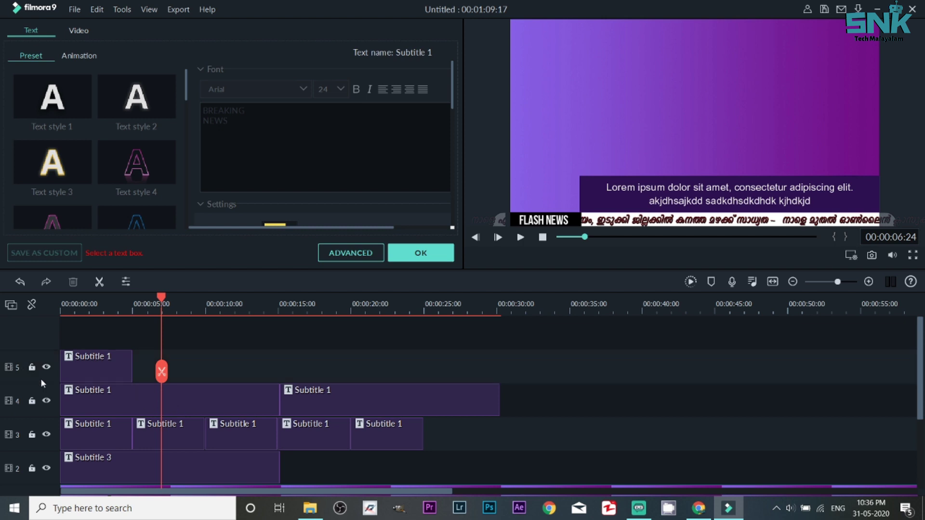
pyautogui.hotkey('ctrl', 'v')
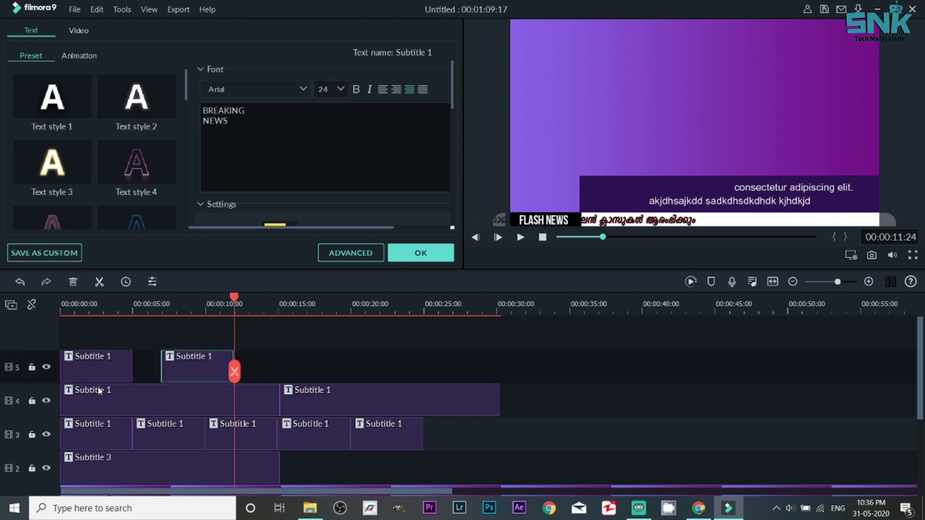
pyautogui.moveTo(201, 366); pyautogui.dragTo(179, 365)
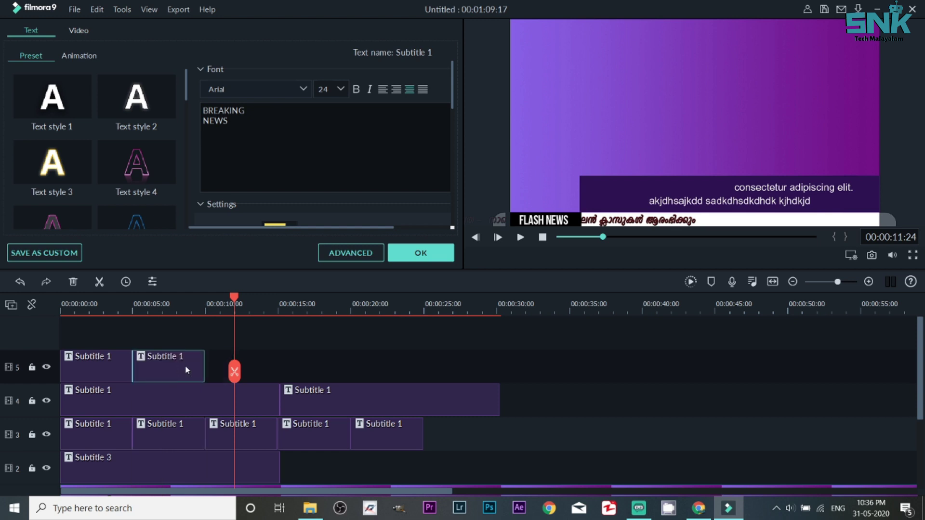
pyautogui.hotkey('ctrl', 'v')
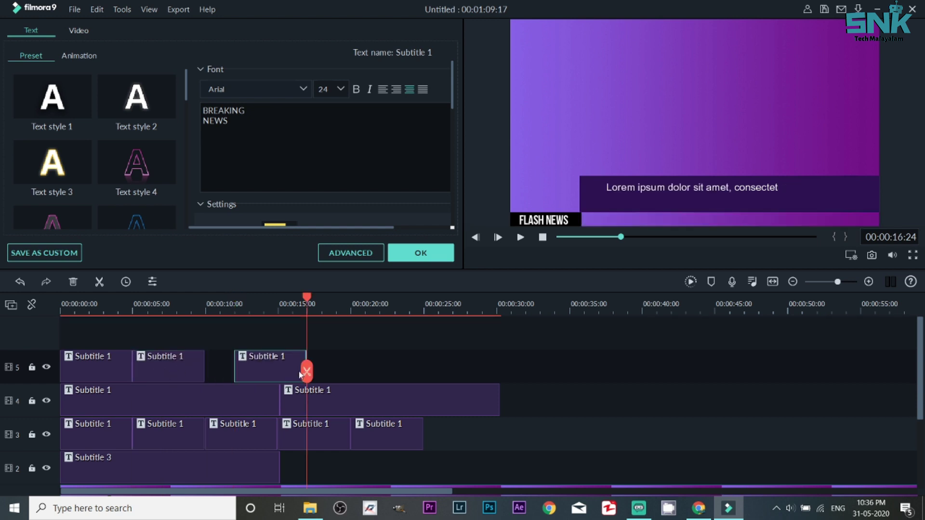
pyautogui.moveTo(285, 362); pyautogui.dragTo(271, 367)
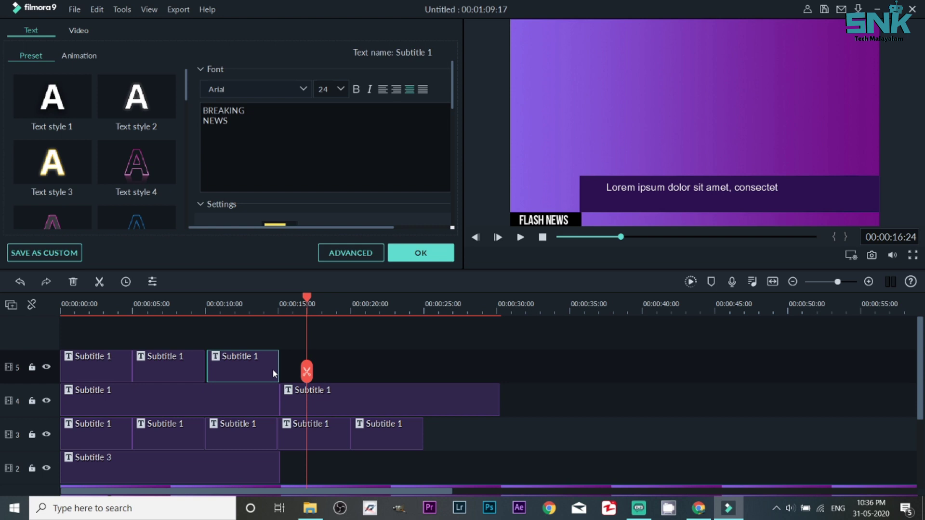
pyautogui.hotkey('ctrl', 'v')
pyautogui.moveTo(361, 365); pyautogui.dragTo(344, 365)
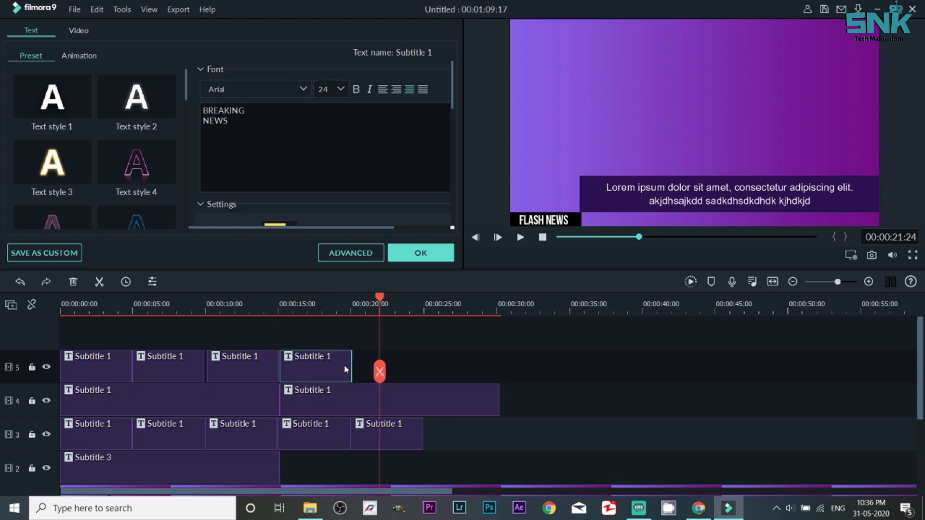
# Add two more butted copies to reach about 30 seconds and return the playhead to 0
pyautogui.hotkey('ctrl', 'v')
pyautogui.moveTo(406, 361); pyautogui.dragTo(395, 357)
pyautogui.hotkey('ctrl', 'v')
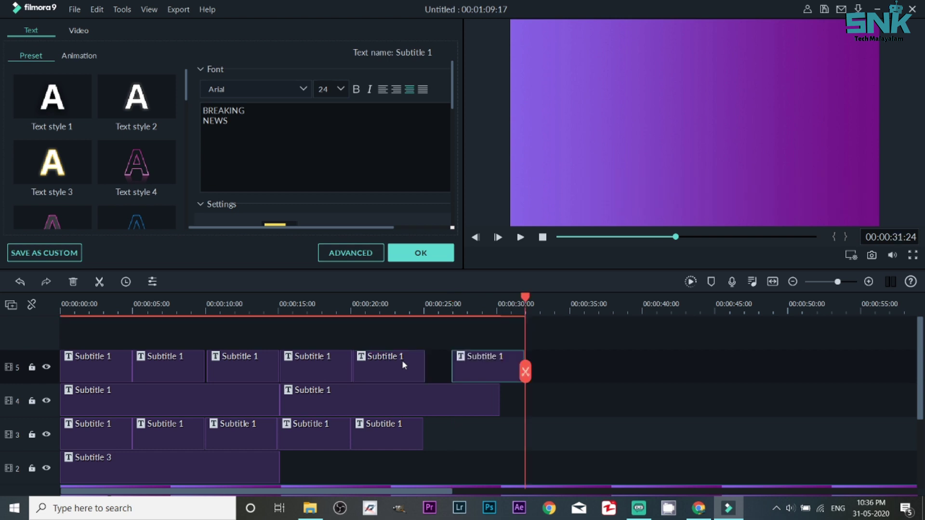
pyautogui.moveTo(493, 358); pyautogui.dragTo(475, 354)
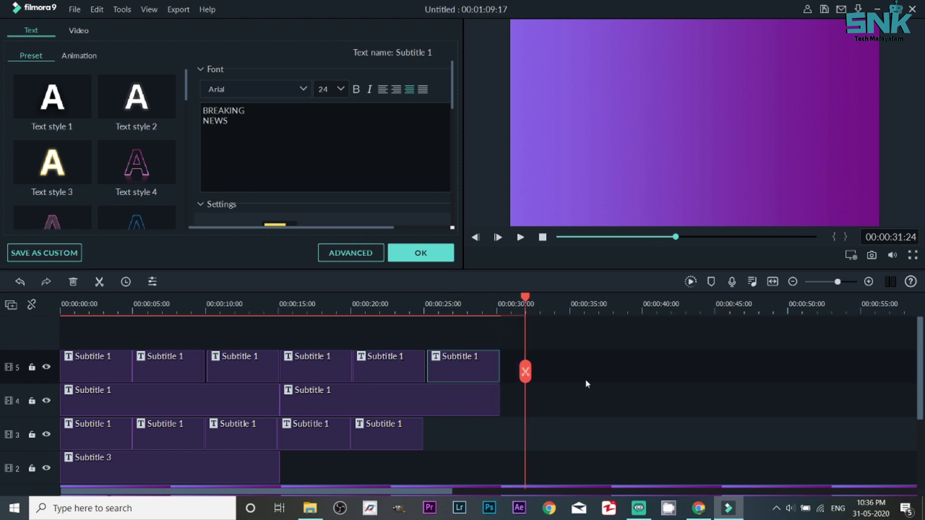
pyautogui.click(64, 302)
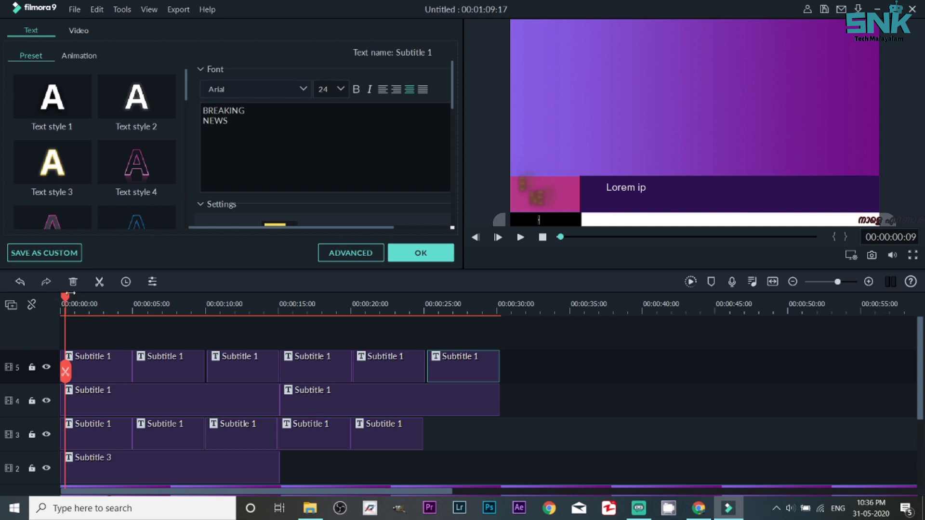
pyautogui.moveTo(65, 297); pyautogui.dragTo(53, 294)
# Play back the animated lower third, pause, and close the text editor with OK
pyautogui.press('space')
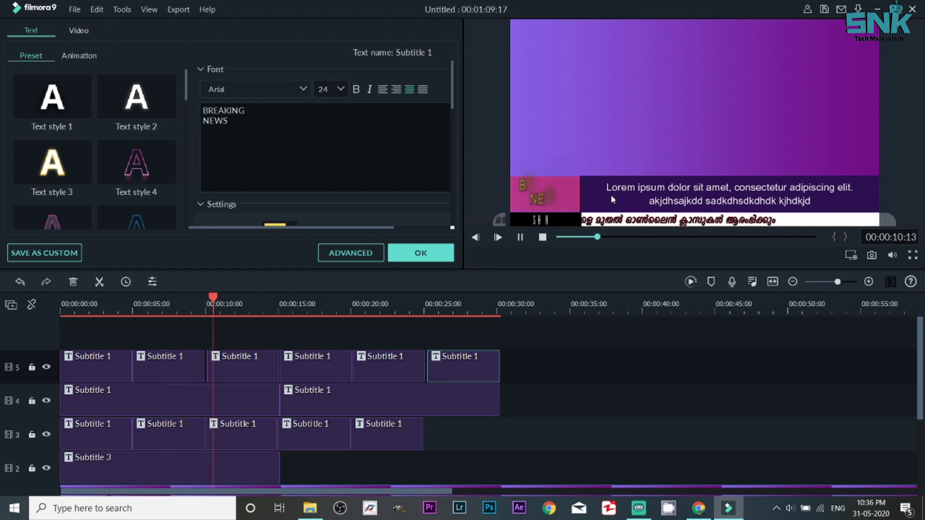
pyautogui.click(520, 237)
pyautogui.click(420, 252)
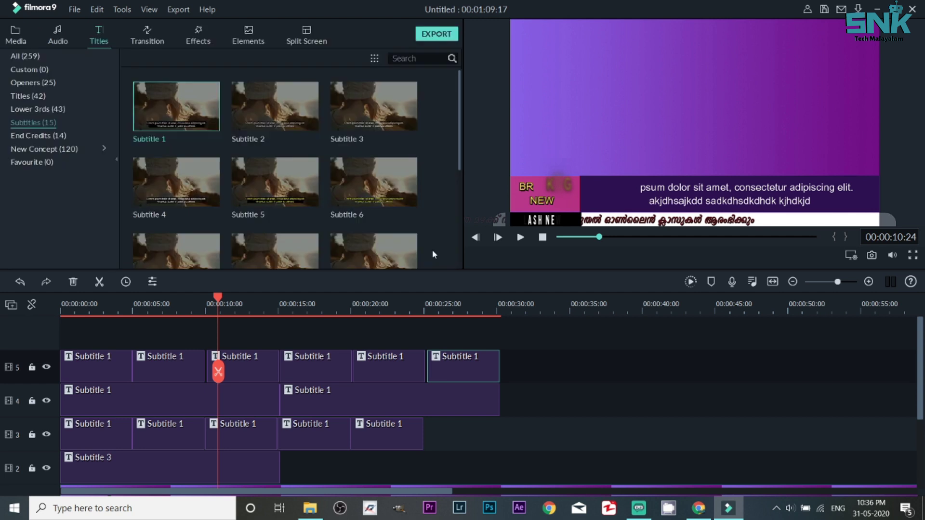
pyautogui.moveTo(212, 299); pyautogui.dragTo(68, 295)
# Add the SNK logo on a new track, shrink it, and move it top-right
pyautogui.click(15, 36)
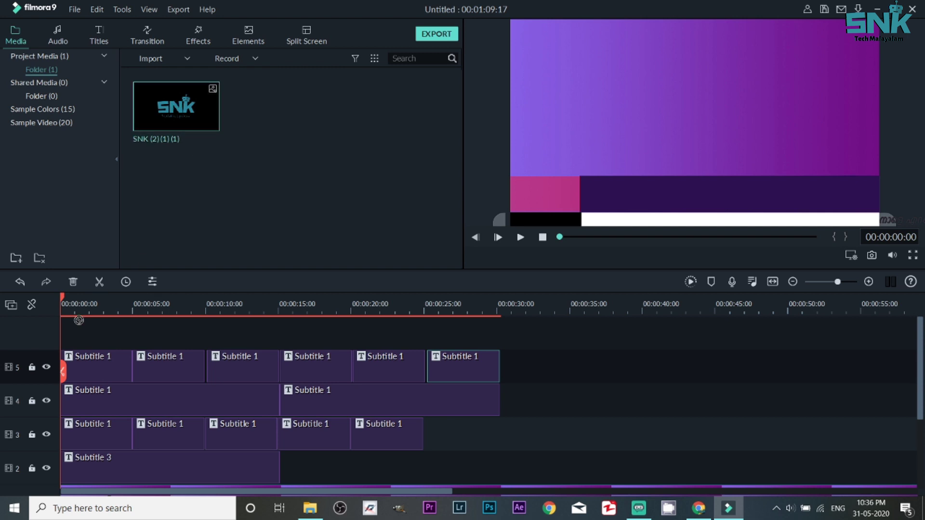
pyautogui.moveTo(129, 334); pyautogui.dragTo(116, 358)
pyautogui.click(654, 121)
pyautogui.moveTo(588, 18); pyautogui.dragTo(702, 130)
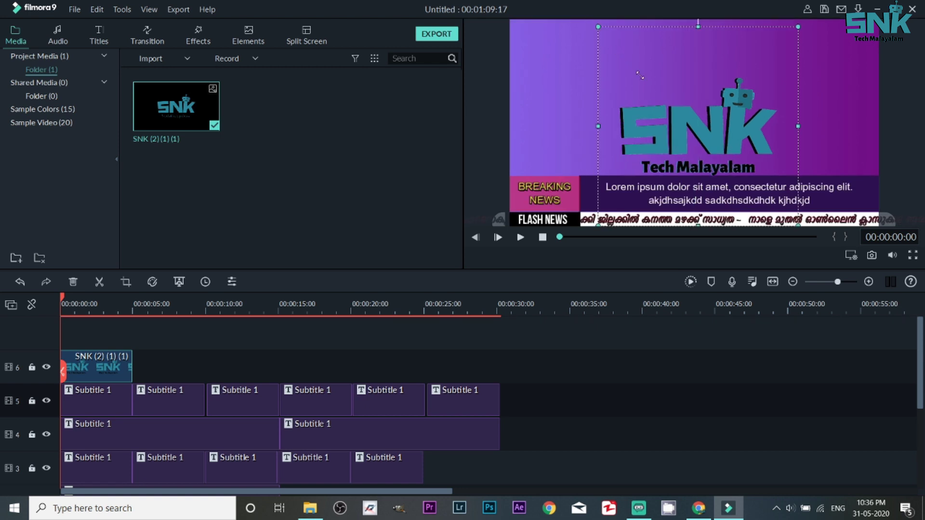
pyautogui.moveTo(759, 145); pyautogui.dragTo(826, 37)
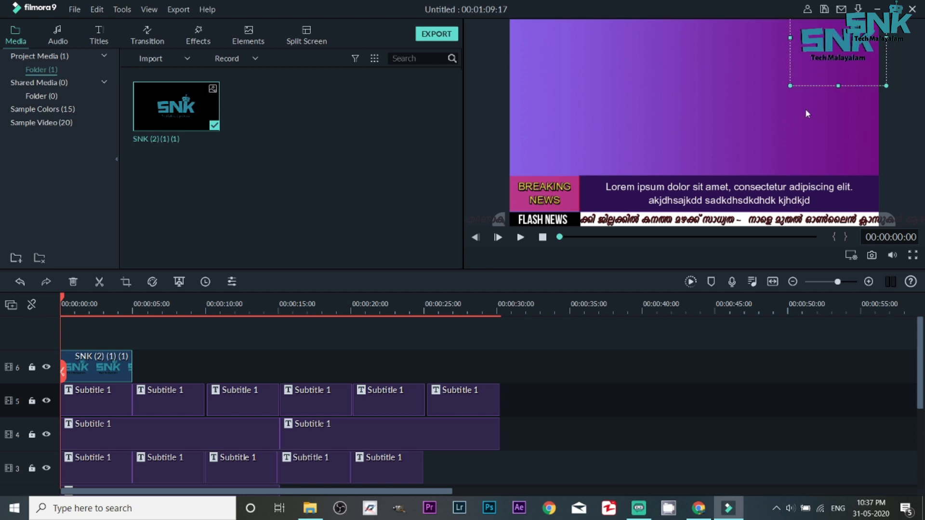
# Shrink the logo further and extend its clip to about 30 seconds, then play back
pyautogui.moveTo(790, 85)
pyautogui.mouseDown()
pyautogui.moveTo(813, 62)
pyautogui.moveTo(855, 44)
pyautogui.mouseUp()
pyautogui.moveTo(814, 69); pyautogui.dragTo(830, 53)
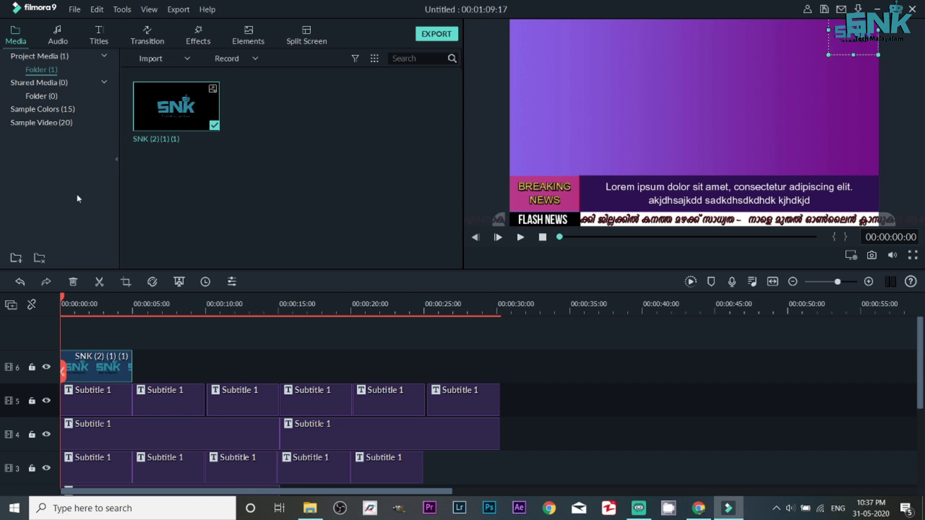
pyautogui.moveTo(132, 364); pyautogui.dragTo(551, 370)
pyautogui.press('space')
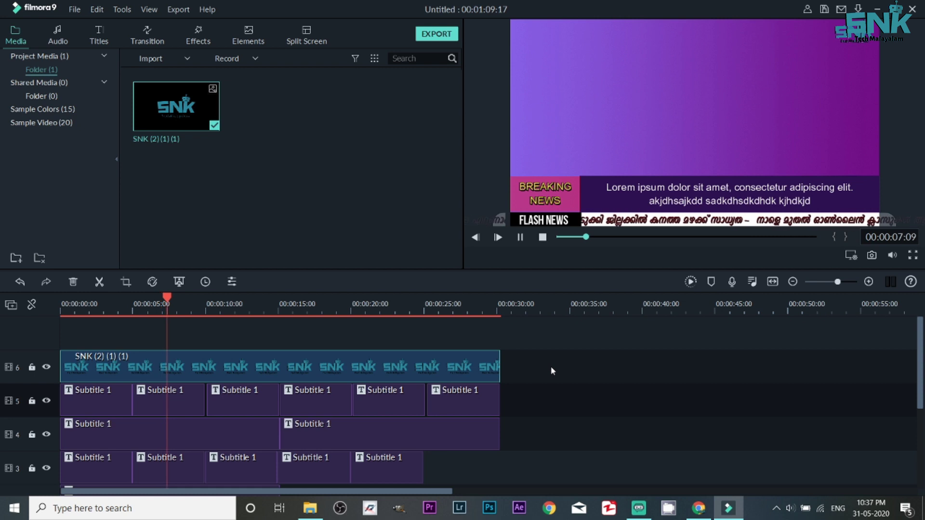
# Trim the first Lorem ipsum caption to end near 10 seconds and close the gap
pyautogui.doubleClick(179, 395)
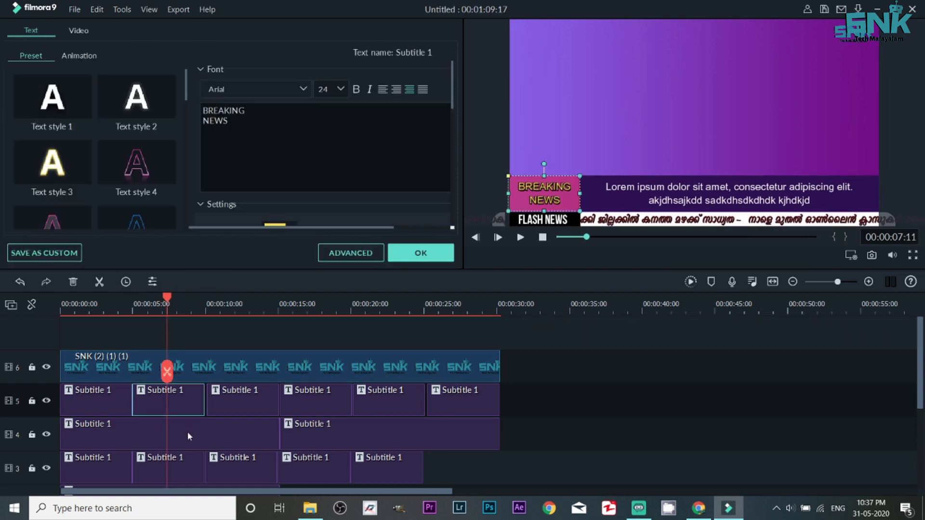
pyautogui.press('space')
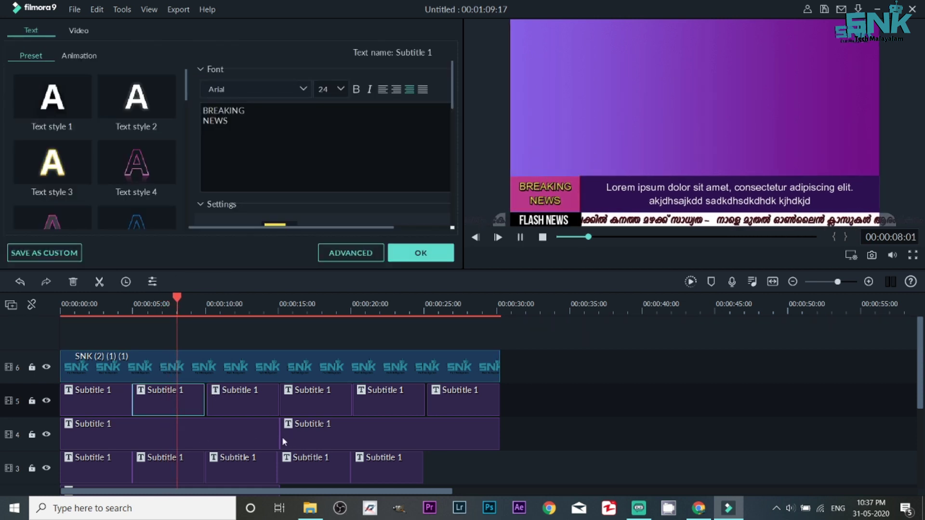
pyautogui.doubleClick(266, 437)
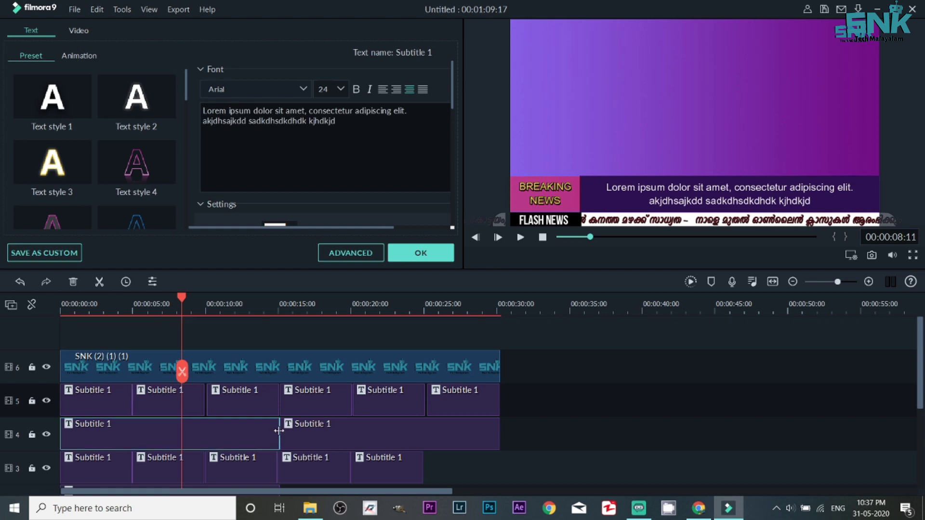
pyautogui.moveTo(280, 430); pyautogui.dragTo(207, 424)
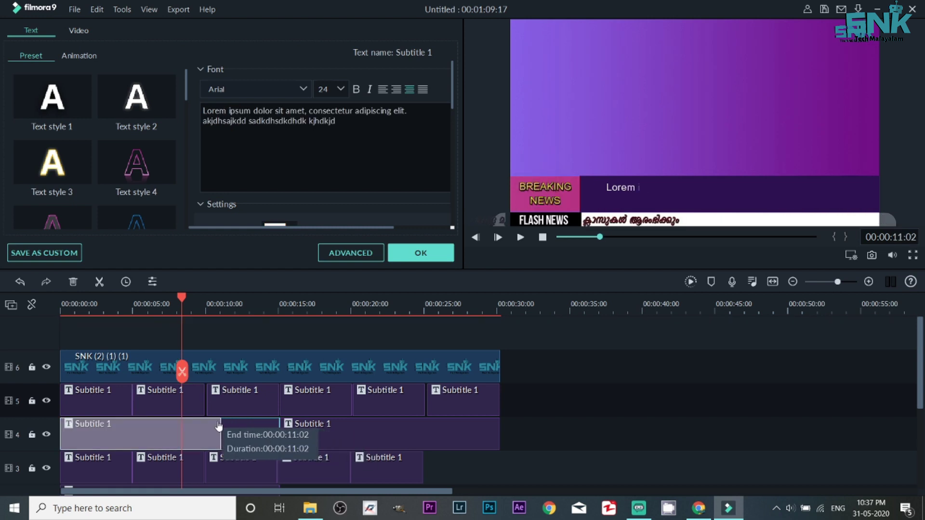
pyautogui.moveTo(313, 429); pyautogui.dragTo(250, 420)
pyautogui.press('space')
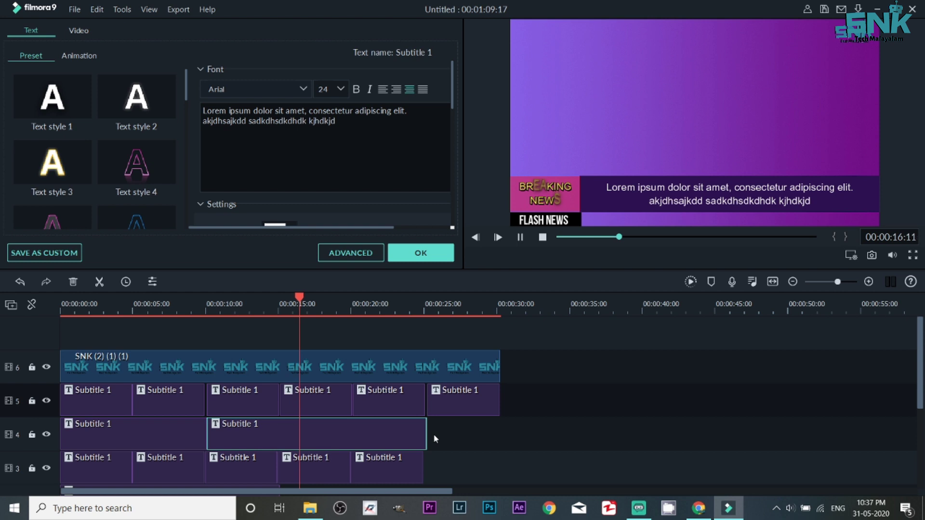
# Stretch Subtitle 3 on track 2 to end at 25 seconds and play back
pyautogui.scroll(-3, 435, 437)
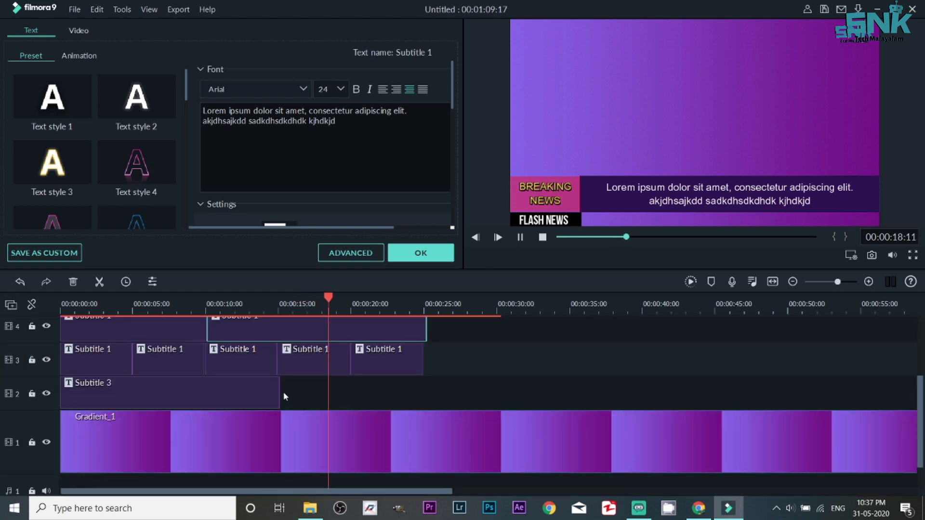
pyautogui.moveTo(277, 389); pyautogui.dragTo(423, 391)
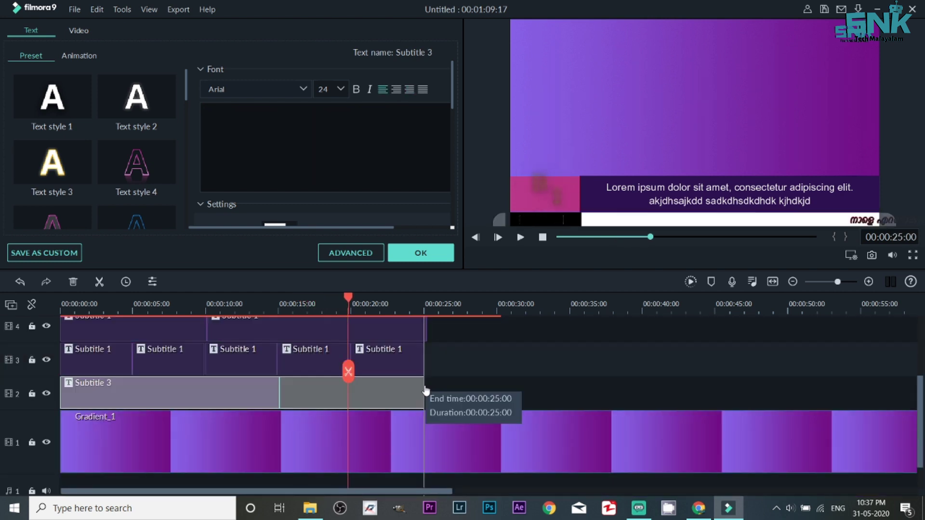
pyautogui.press('space')
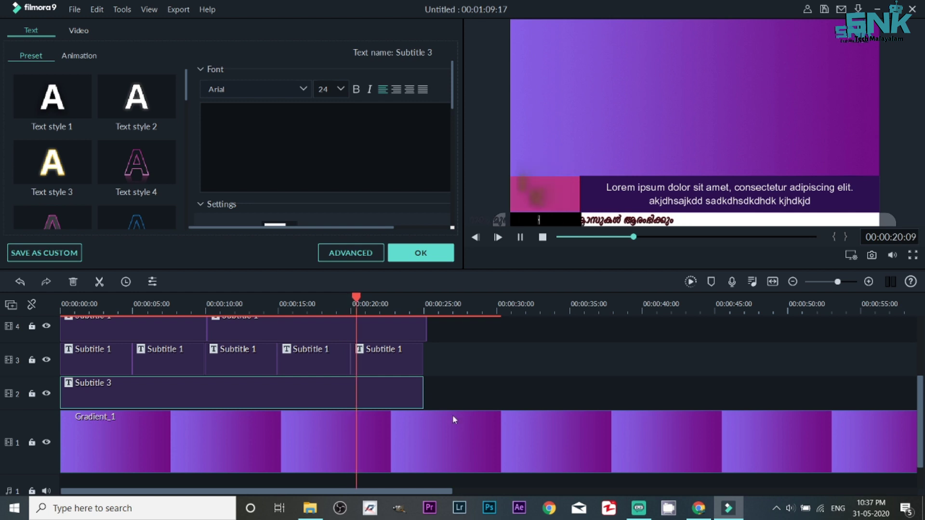
pyautogui.scroll(2, 453, 412)
pyautogui.scroll(1, 456, 406)
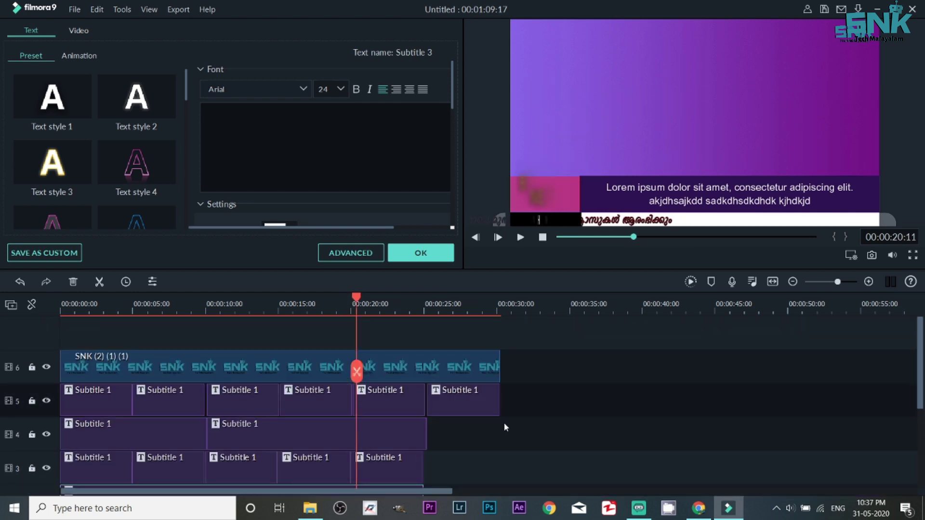
# Import VID_20200524_183748 from Documents\Zapya\Video into the Media library
pyautogui.click(420, 252)
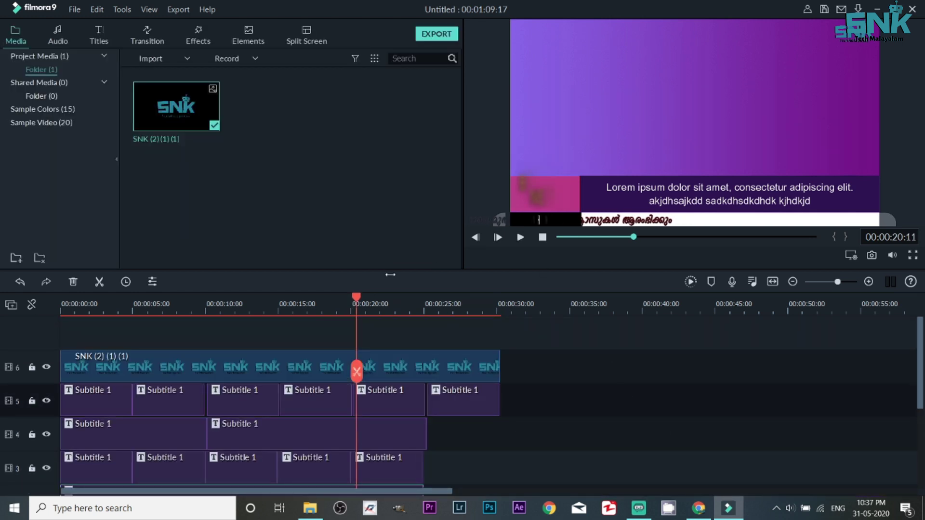
pyautogui.rightClick(246, 145)
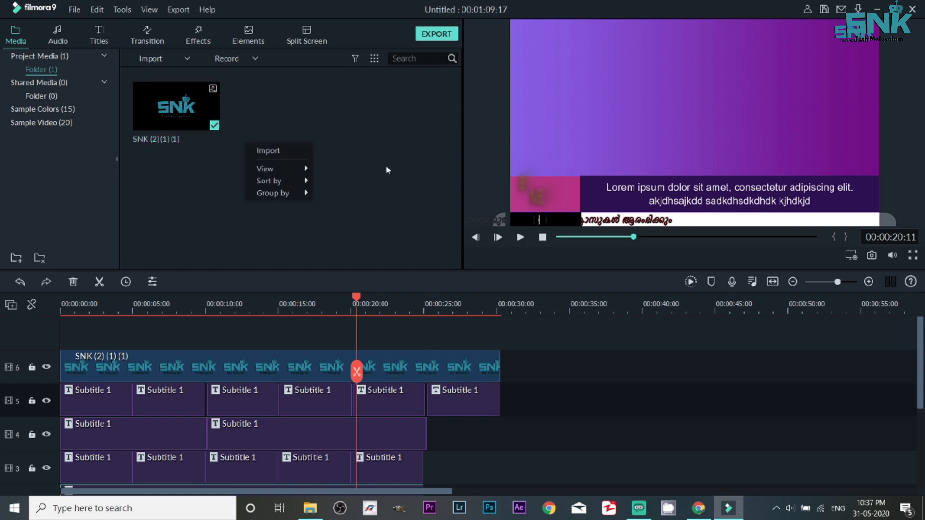
pyautogui.click(299, 149)
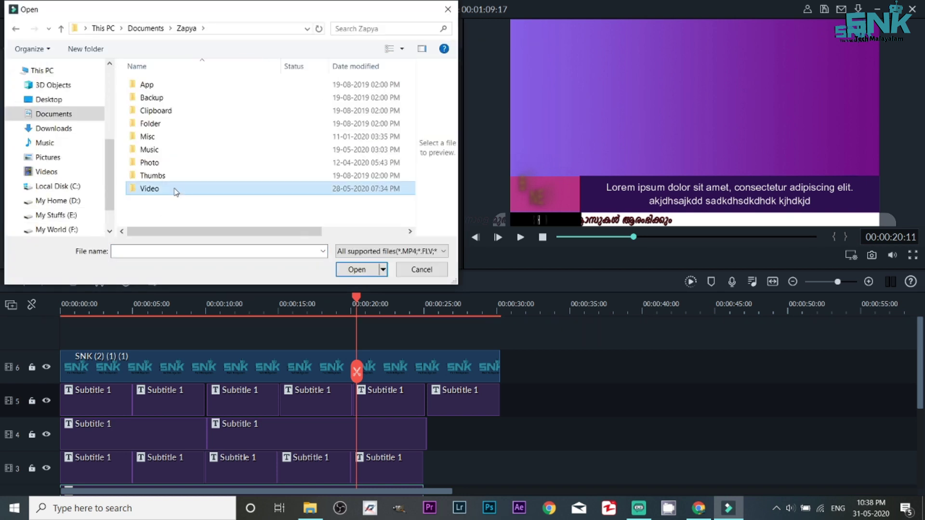
pyautogui.doubleClick(175, 190)
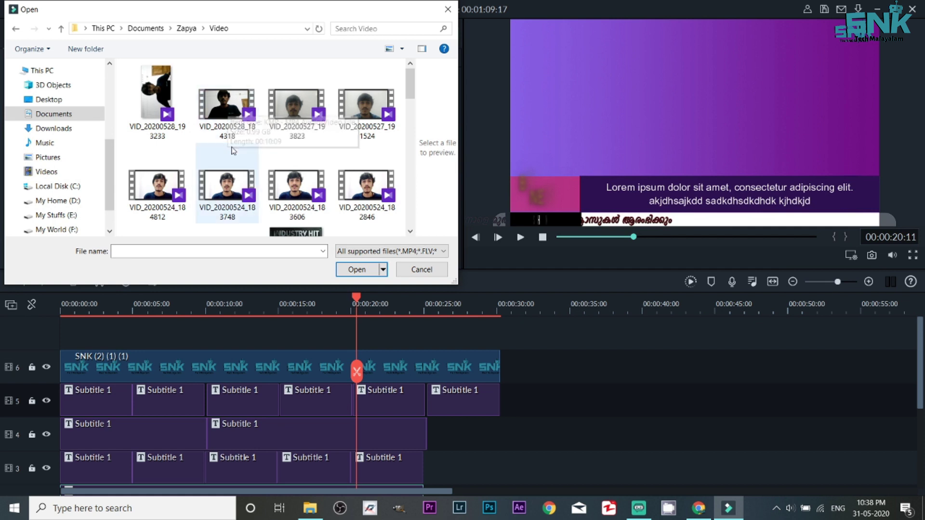
pyautogui.click(232, 137)
pyautogui.click(222, 172)
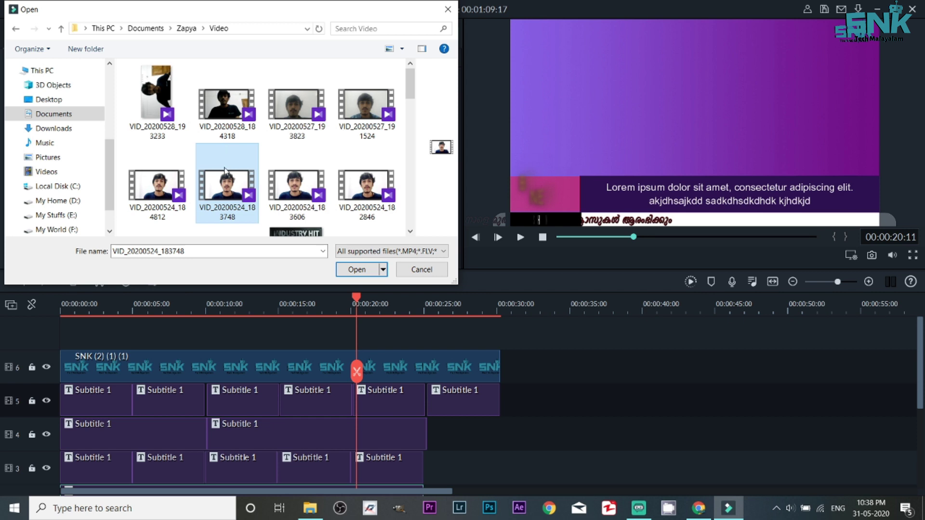
pyautogui.doubleClick(224, 167)
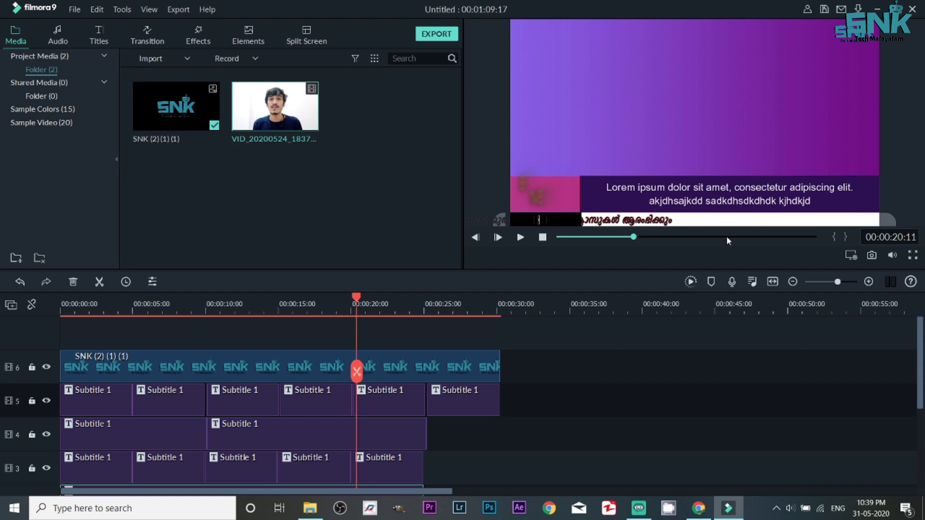
# Drop VID_20200524_183748 on the timeline, accept 1920 x 1080 23fps, and move it to 0 s on track 1
pyautogui.moveTo(289, 119)
pyautogui.moveTo(292, 117)
pyautogui.mouseDown()
pyautogui.moveTo(287, 206)
pyautogui.moveTo(321, 333)
pyautogui.mouseUp()
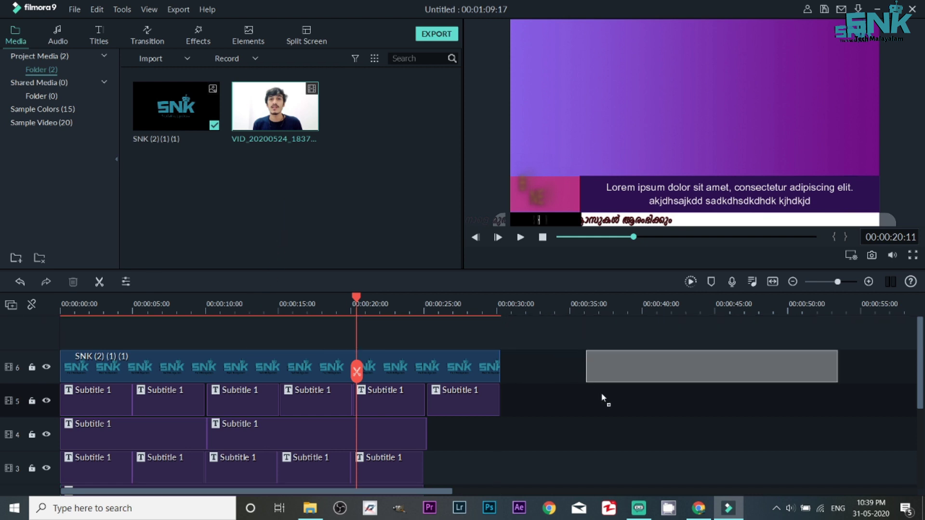
pyautogui.moveTo(321, 329); pyautogui.dragTo(591, 475)
pyautogui.moveTo(586, 424); pyautogui.dragTo(585, 417)
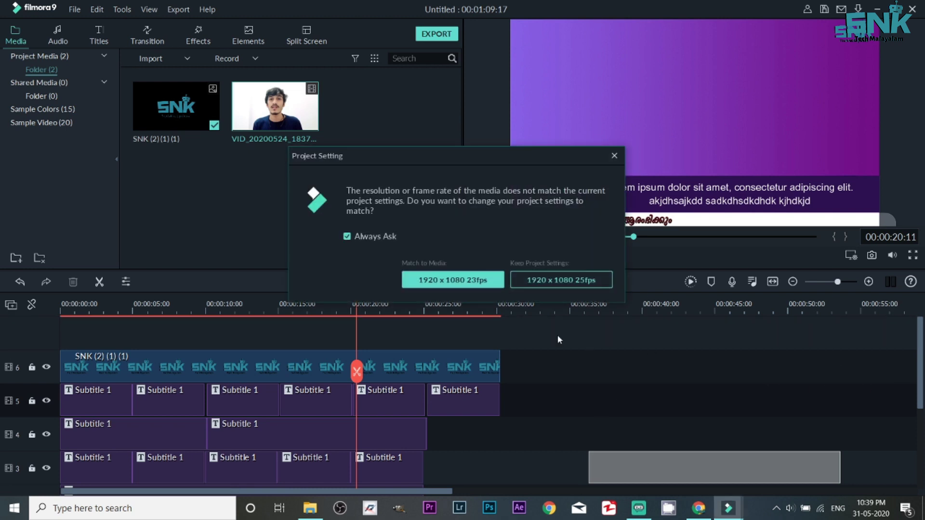
pyautogui.click(493, 277)
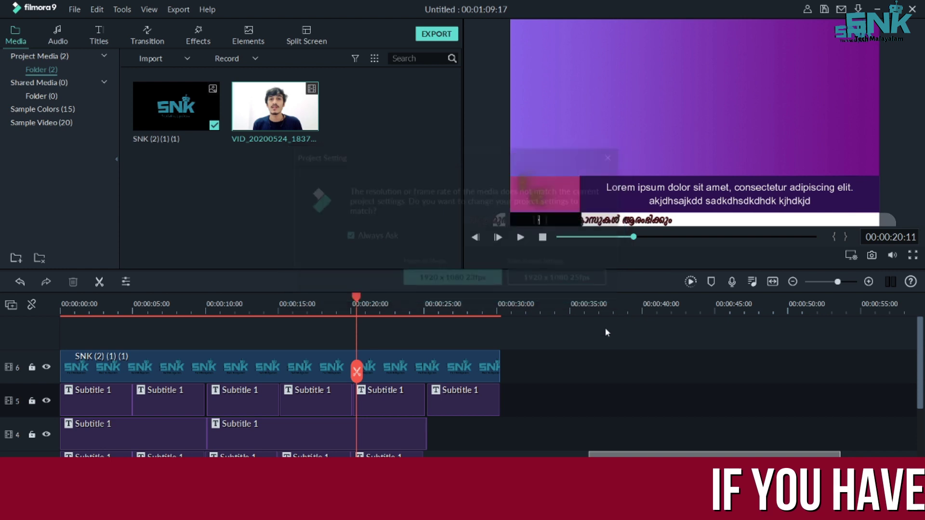
pyautogui.scroll(-3, 633, 346)
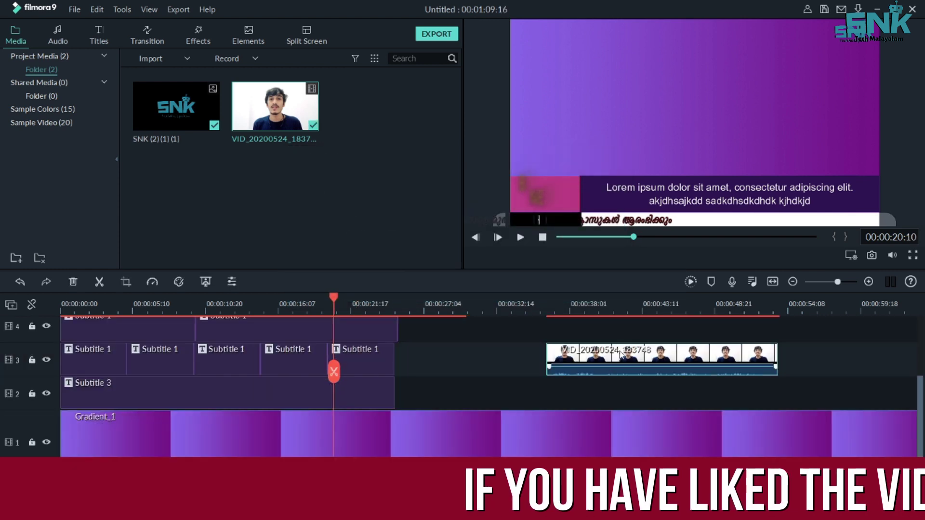
pyautogui.moveTo(620, 357)
pyautogui.mouseDown()
pyautogui.moveTo(137, 412)
pyautogui.moveTo(137, 424)
pyautogui.mouseUp()
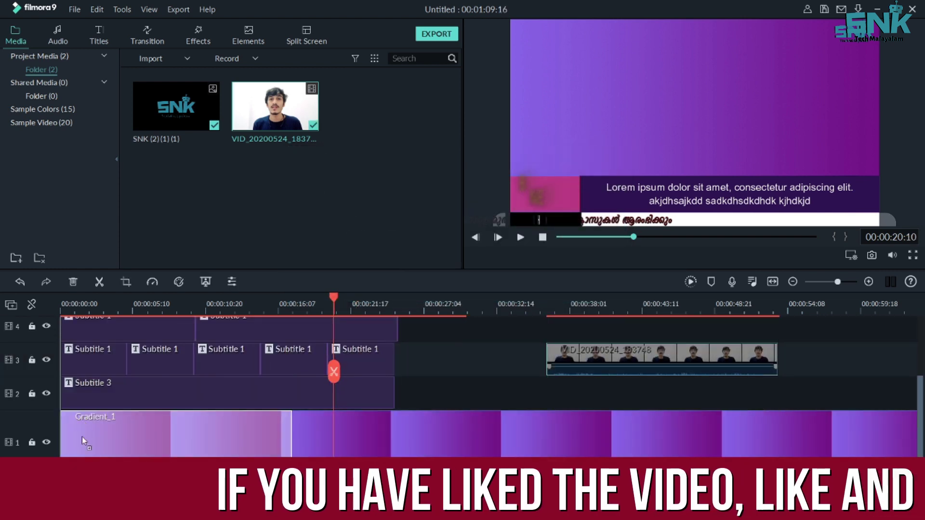
pyautogui.click(64, 300)
pyautogui.press('space')
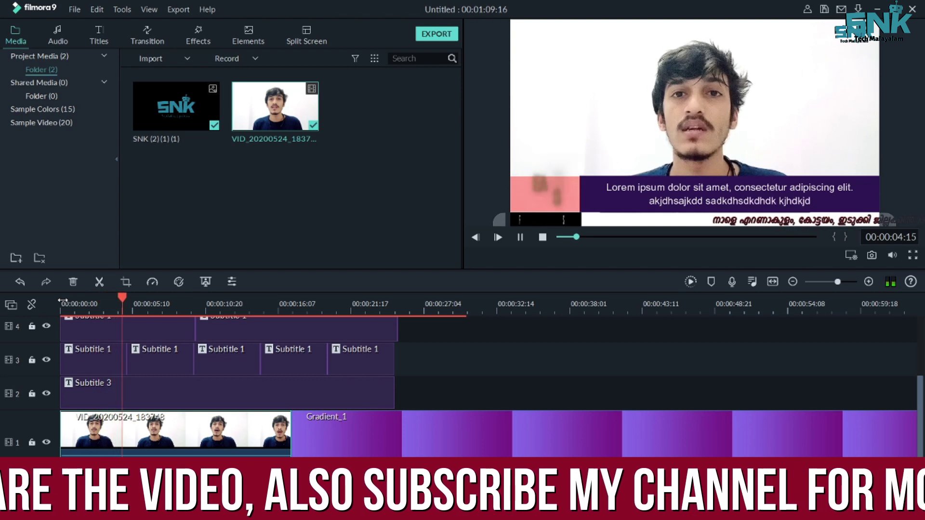
pyautogui.press('space')
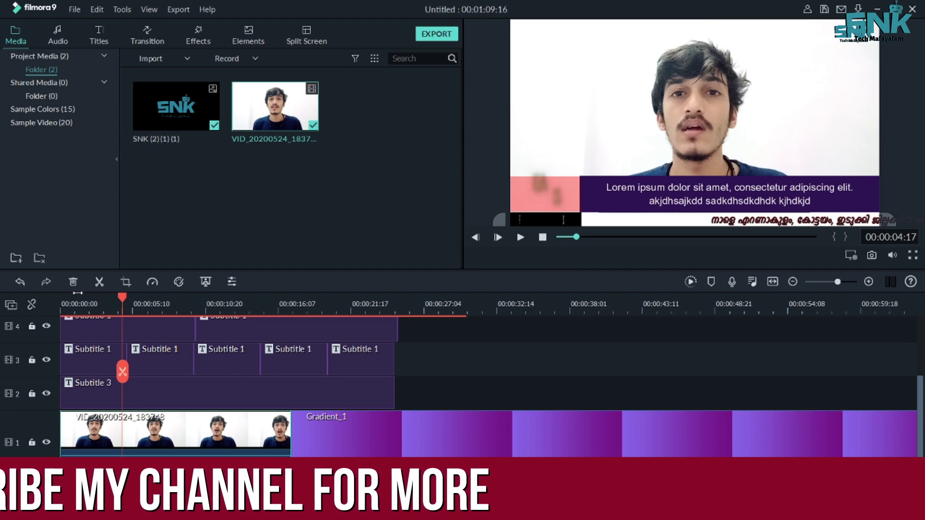
pyautogui.press('space')
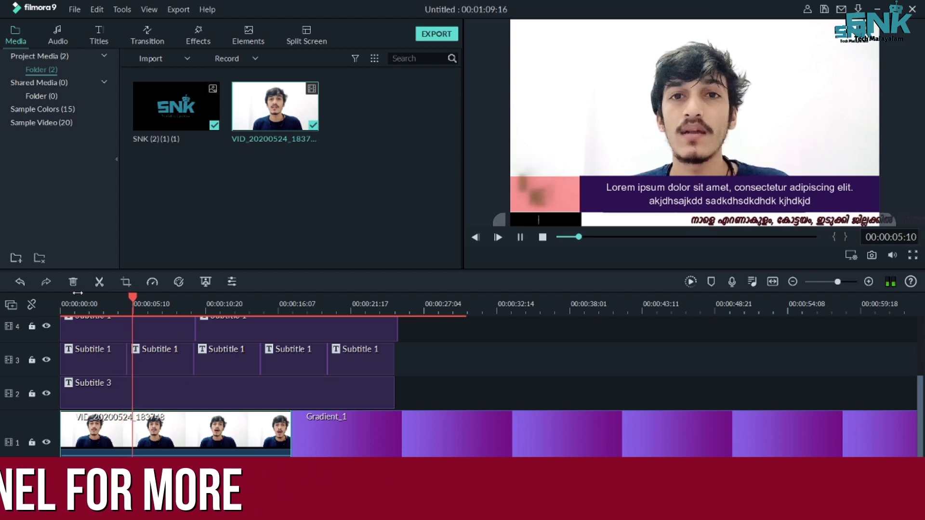
pyautogui.press('space')
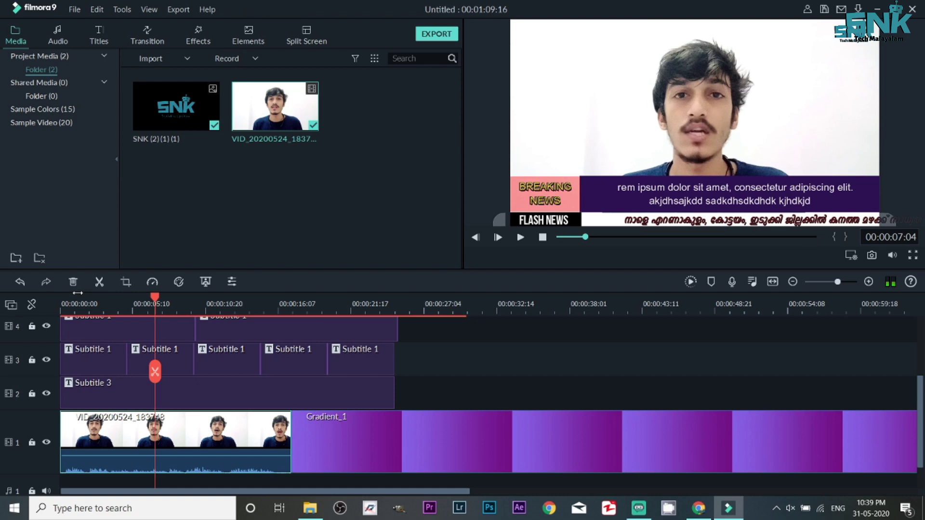